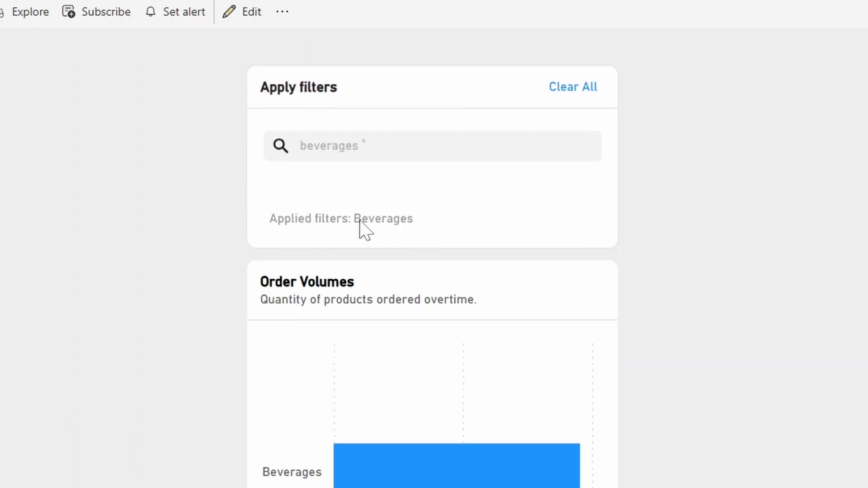
# Step: Clear the Beverages filter with Clear All in the Apply filters panel
pyautogui.click(572, 88)
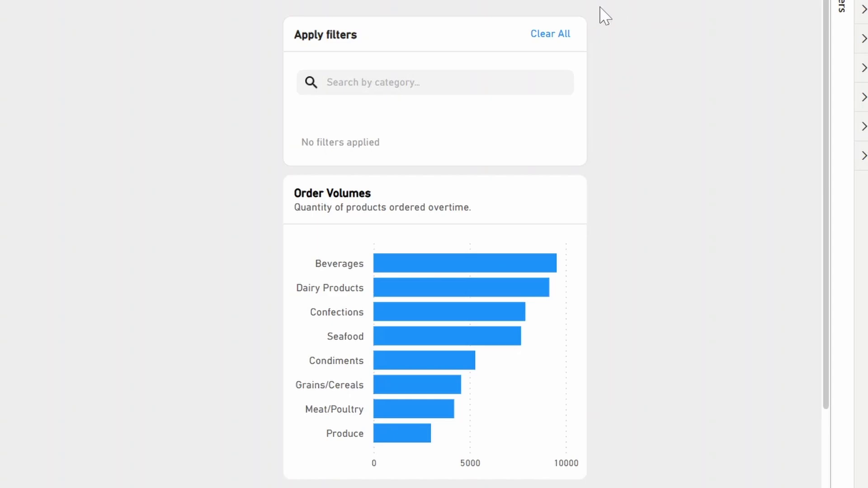
# Step: Select the Apply filters card on the report page to inspect it
pyautogui.click(407, 83)
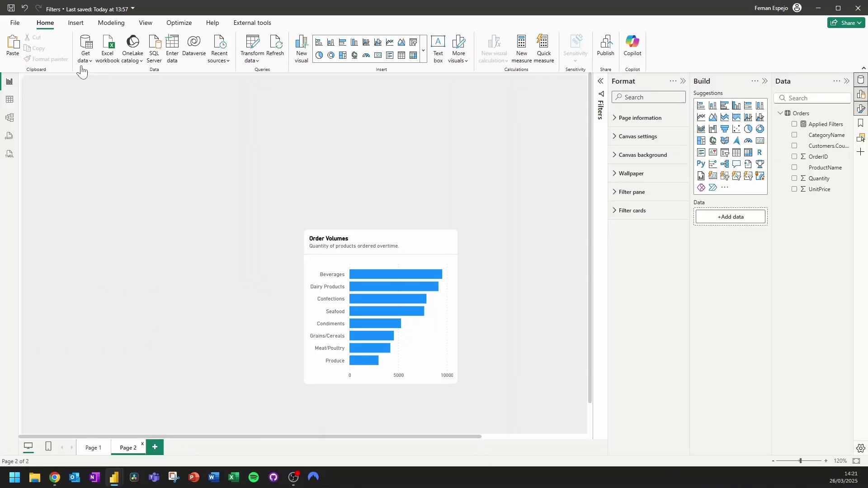
# Step: Insert a text box and size it as a short card above the Order Volumes chart
pyautogui.click(75, 23)
pyautogui.click(401, 58)
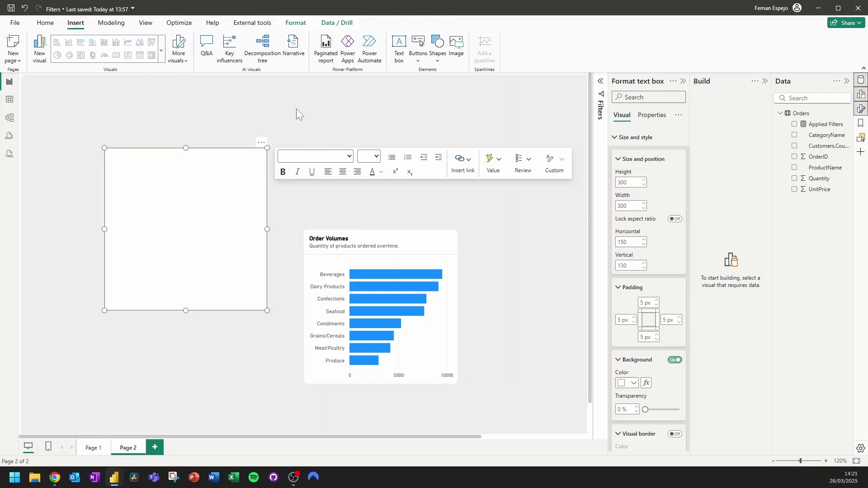
pyautogui.moveTo(250, 145); pyautogui.dragTo(370, 162)
pyautogui.moveTo(375, 320); pyautogui.dragTo(393, 222)
pyautogui.scroll(5, 393, 222)
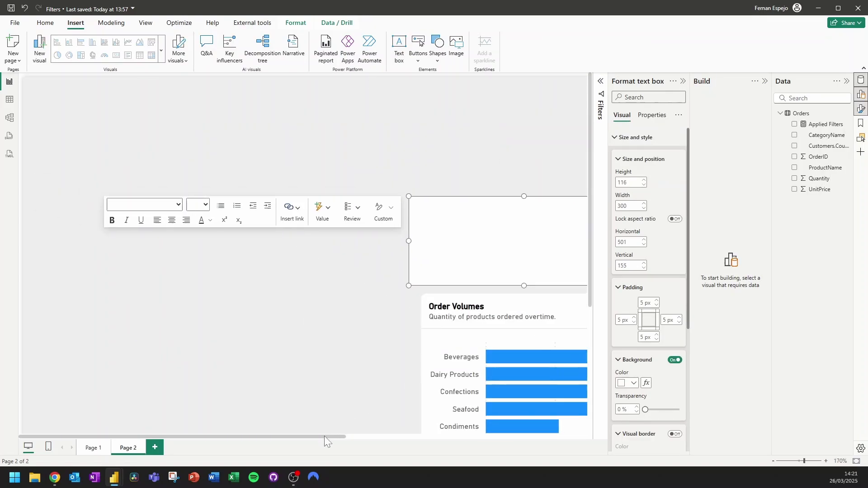
pyautogui.scroll(-5, 610, 229)
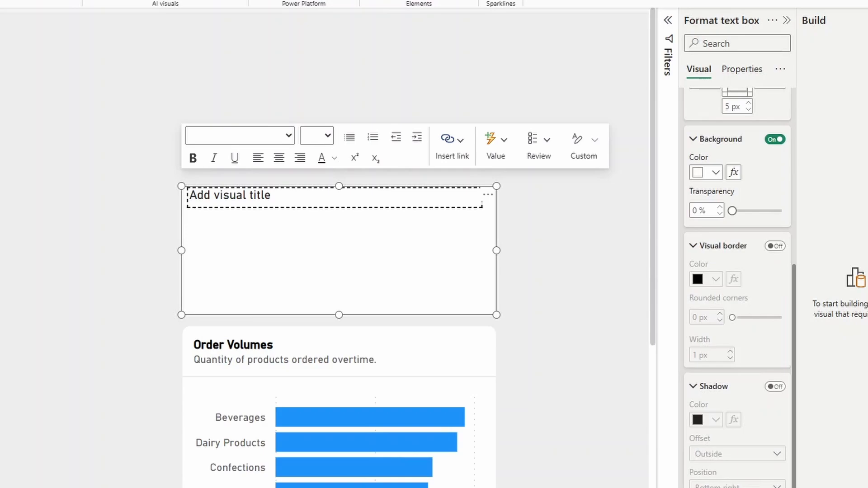
# Step: Title the card 'Apply filters' with a light grey divider and 10 px spacing
pyautogui.click(230, 195)
pyautogui.write('Apply filters')
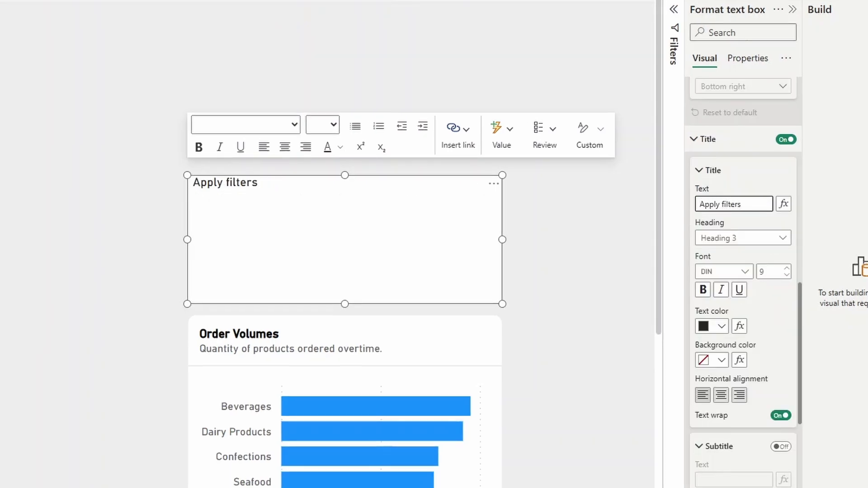
pyautogui.scroll(-7, 773, 409)
pyautogui.click(780, 365)
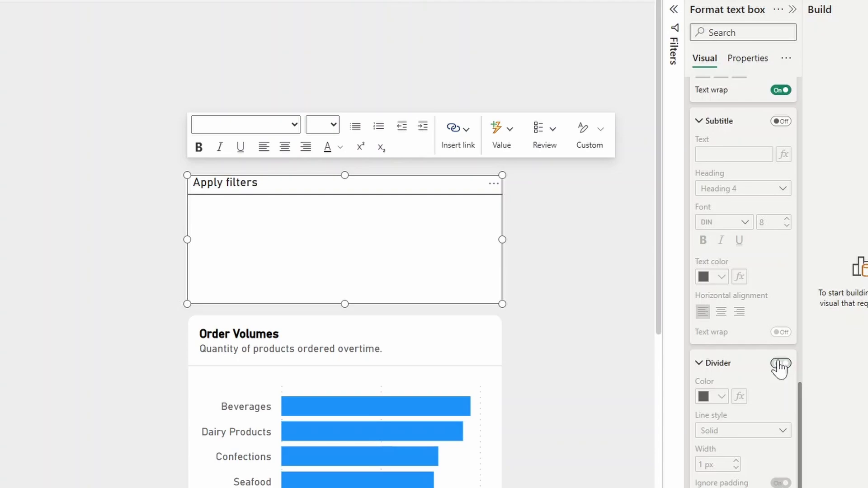
pyautogui.scroll(-2, 767, 397)
pyautogui.click(722, 337)
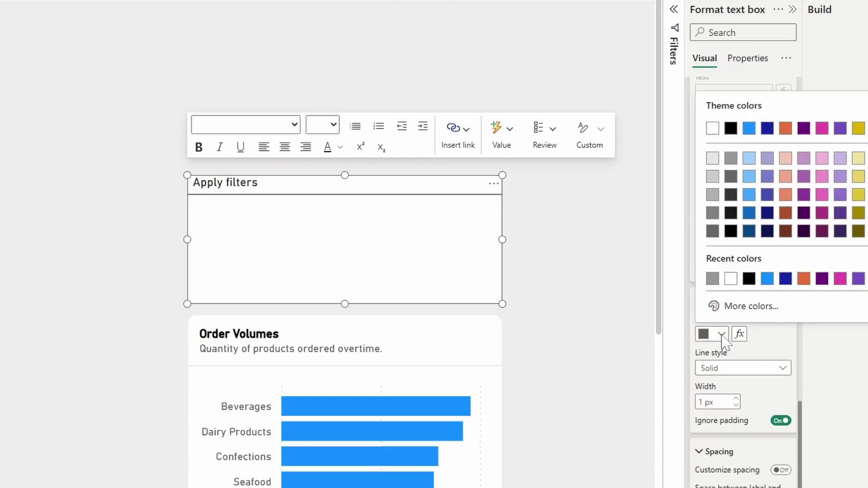
pyautogui.click(710, 157)
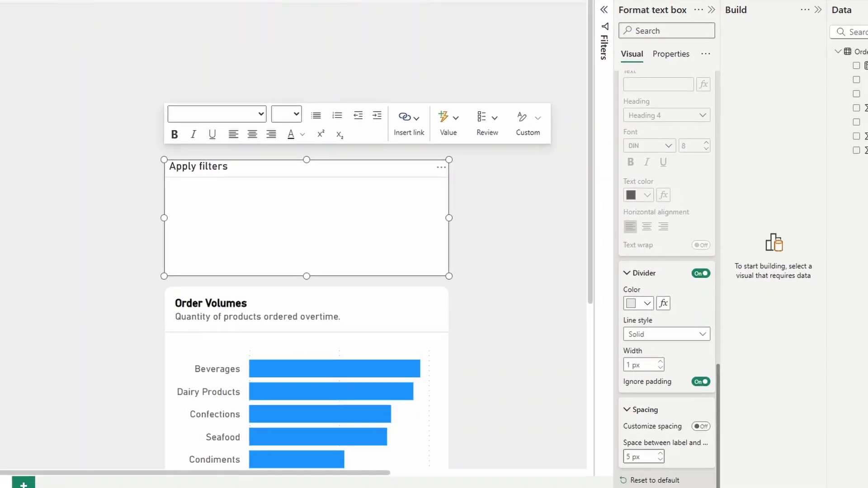
pyautogui.doubleClick(631, 457)
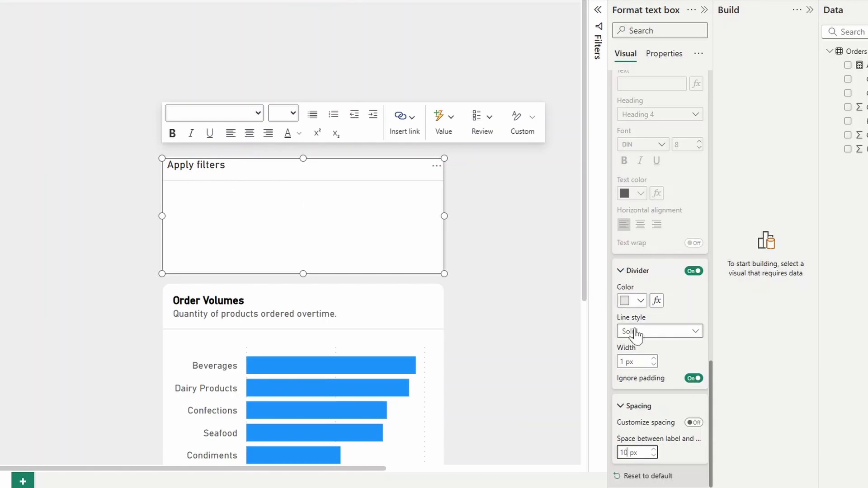
# Step: Bold the Apply filters title and set top and left padding to 10 px
pyautogui.scroll(6, 648, 335)
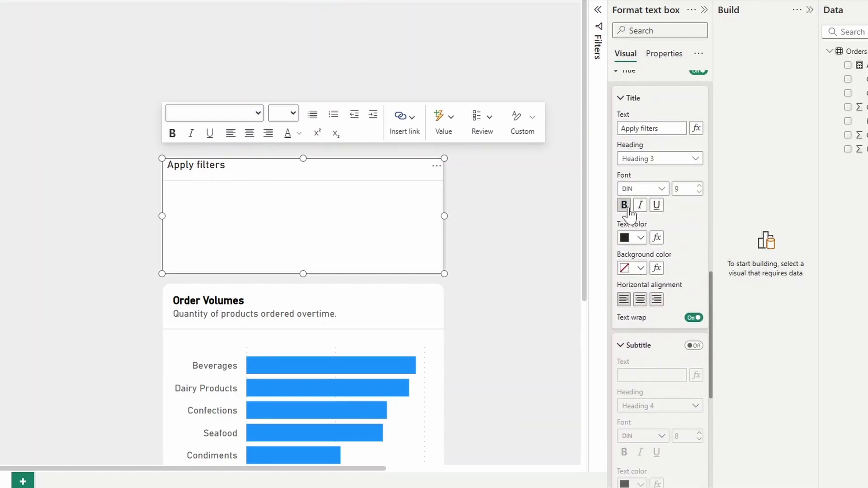
pyautogui.click(624, 205)
pyautogui.scroll(10, 645, 239)
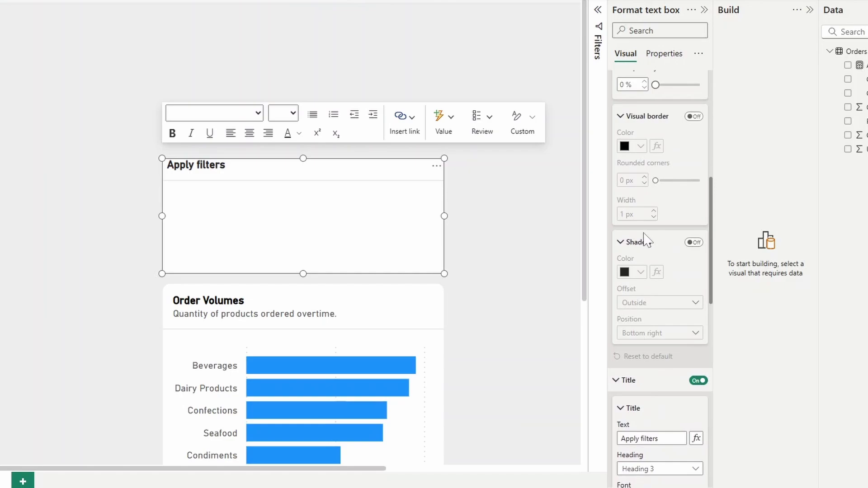
pyautogui.click(658, 162)
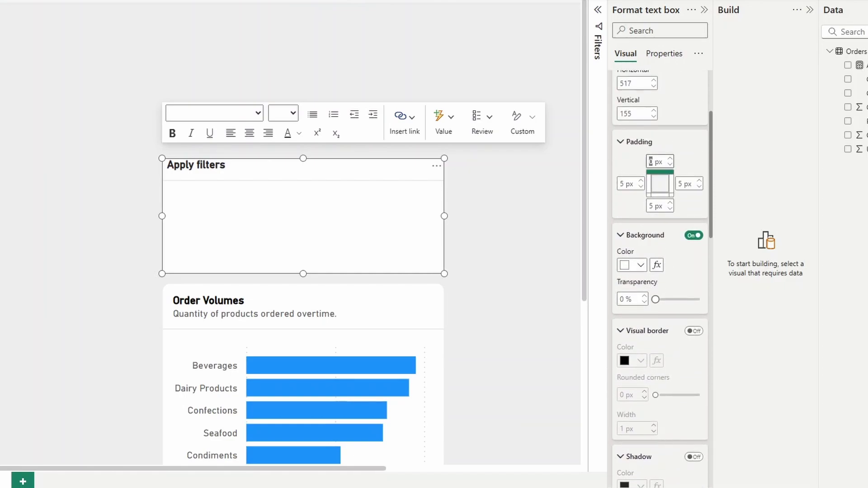
pyautogui.write('10')
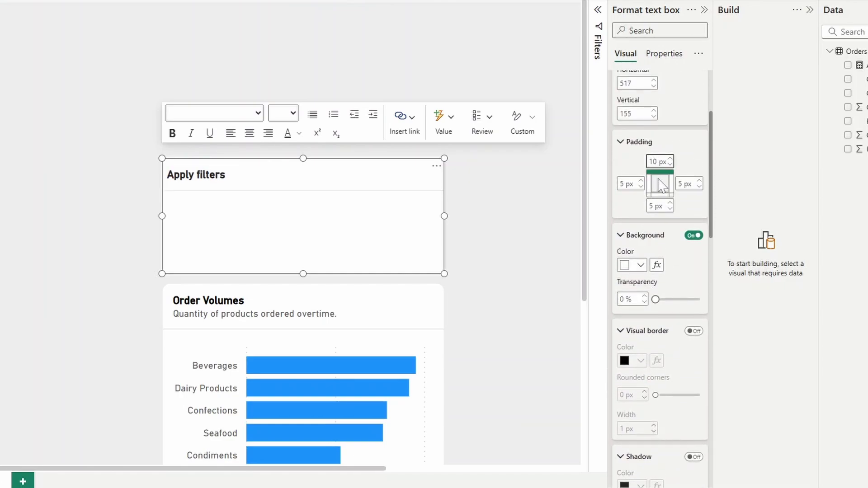
pyautogui.click(622, 184)
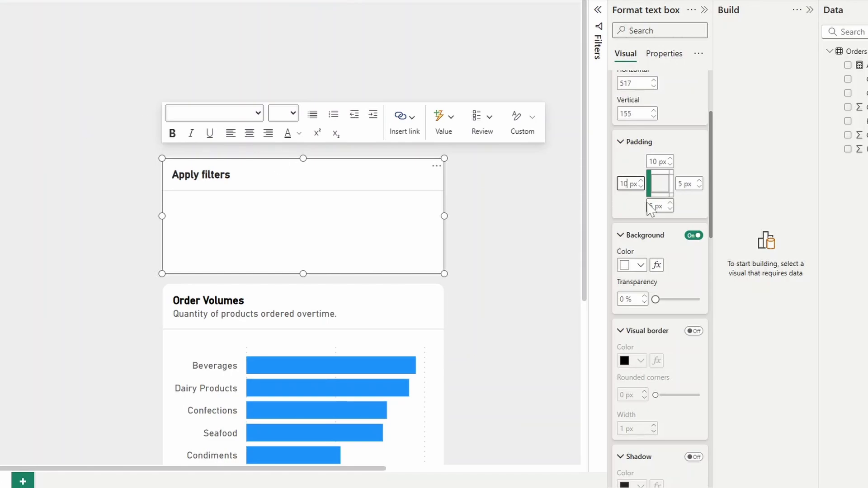
# Step: Turn on a white visual border with 8 px rounded corners
pyautogui.scroll(-1, 680, 312)
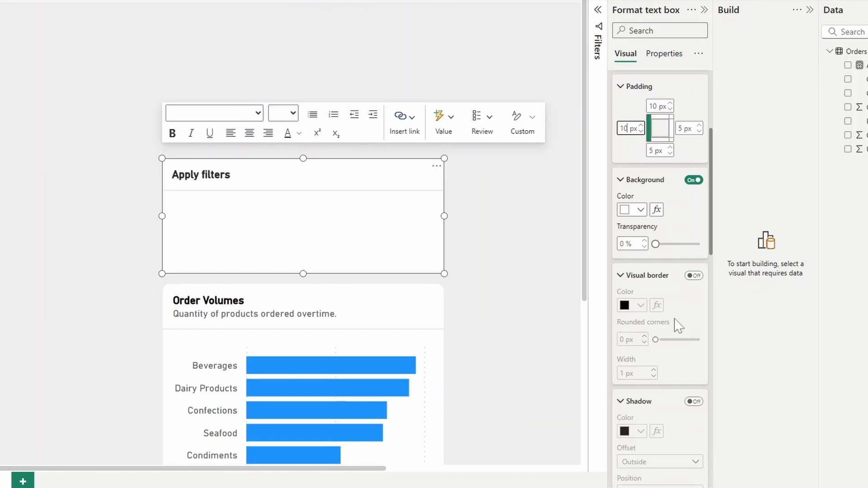
pyautogui.click(694, 273)
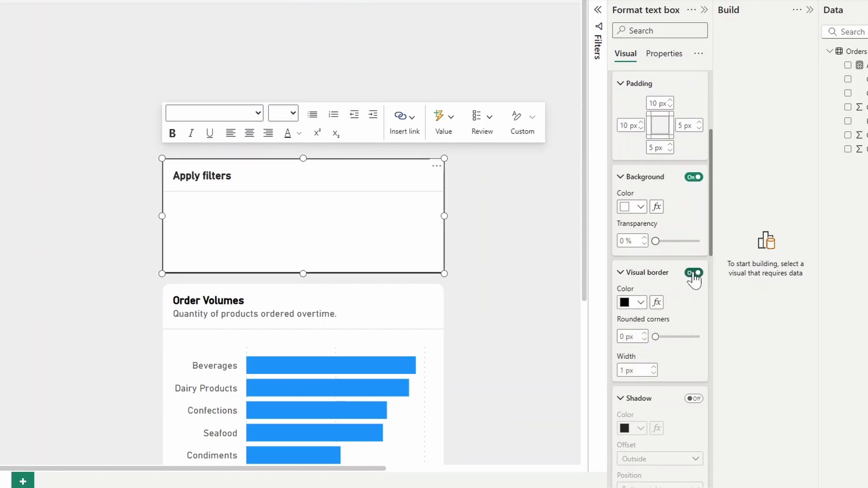
pyautogui.click(636, 307)
pyautogui.click(665, 253)
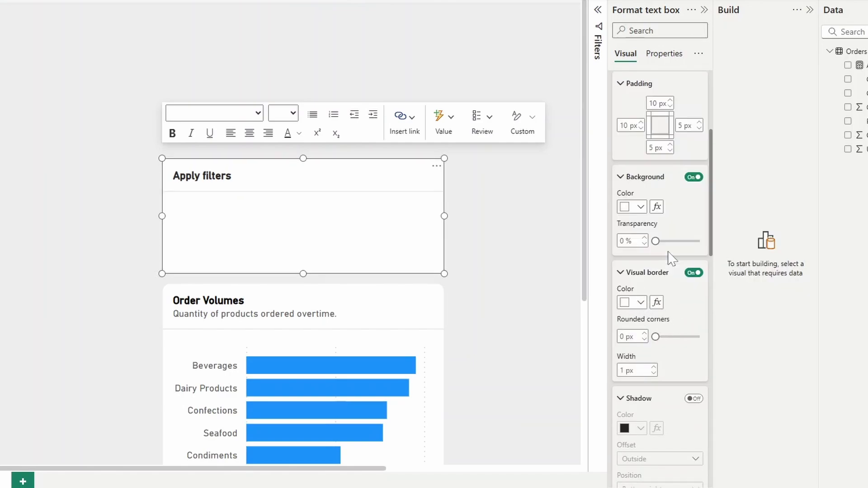
pyautogui.click(622, 337)
pyautogui.write('8')
pyautogui.click(536, 190)
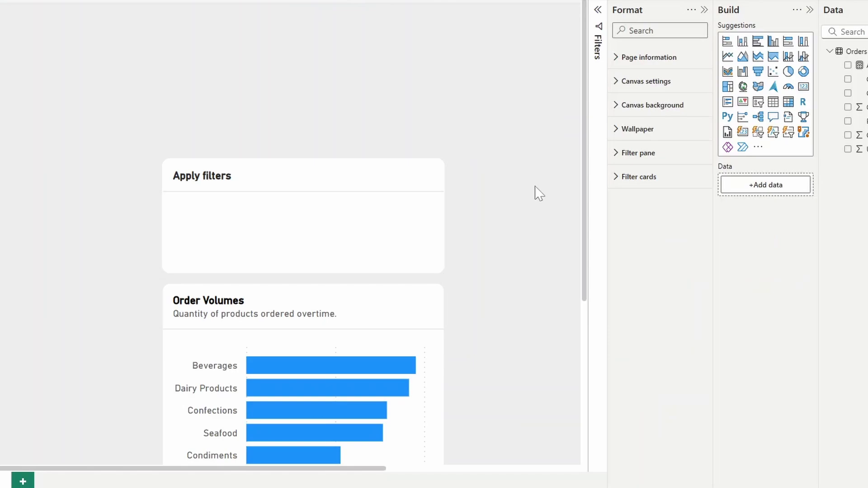
pyautogui.scroll(-2, 513, 237)
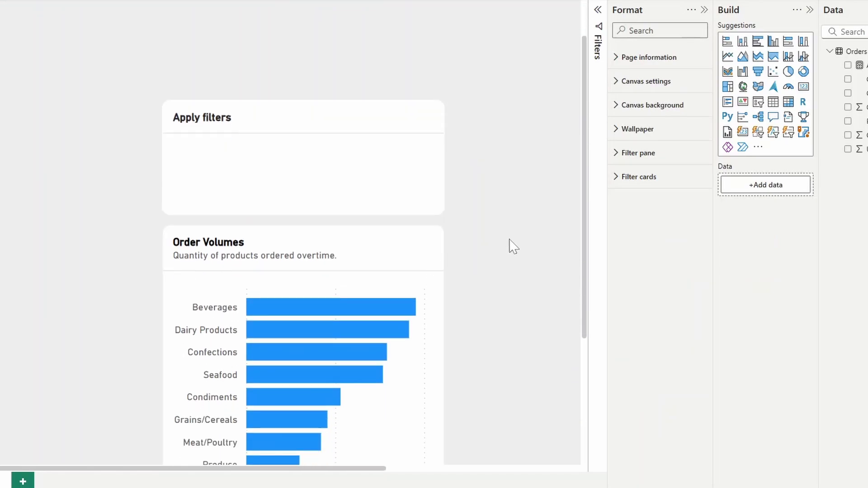
pyautogui.scroll(-2, 498, 249)
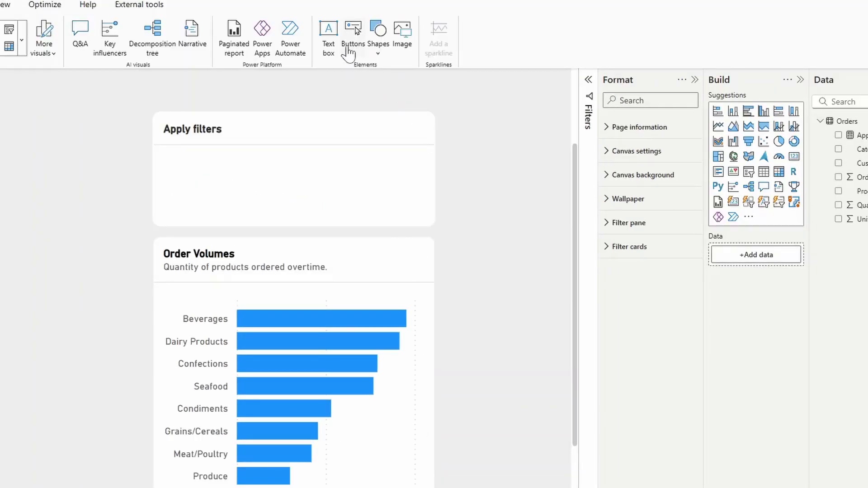
# Step: Add a blank button about 204 px wide inside the Apply filters card
pyautogui.click(352, 51)
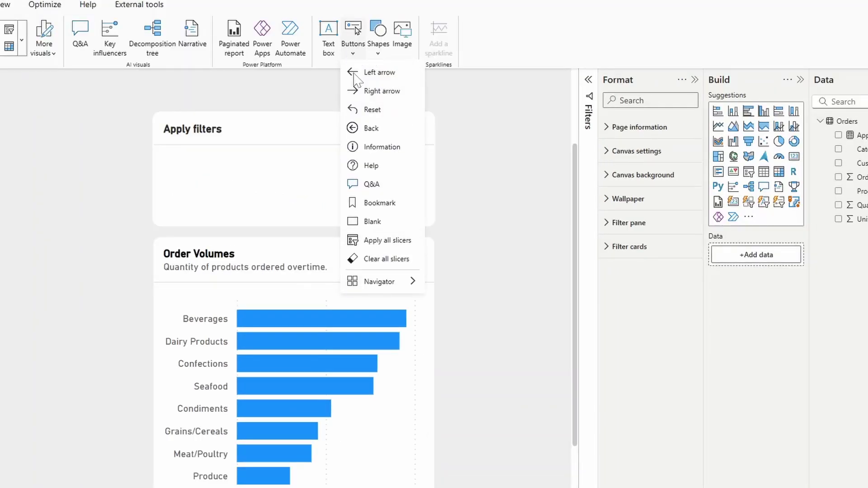
pyautogui.click(379, 223)
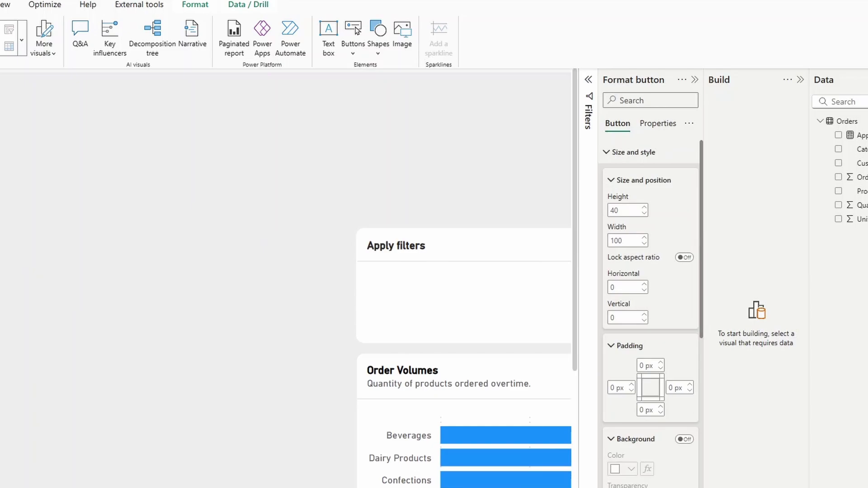
pyautogui.moveTo(280, 271); pyautogui.dragTo(450, 297)
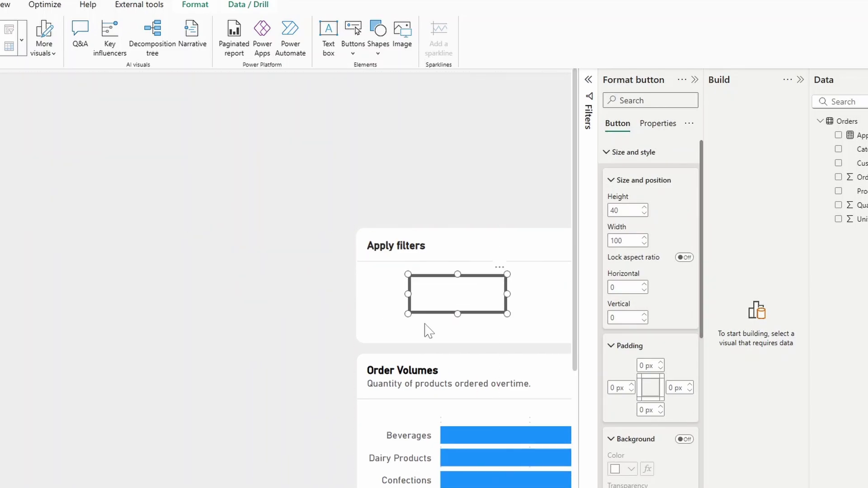
pyautogui.hscroll(6, 317, 357)
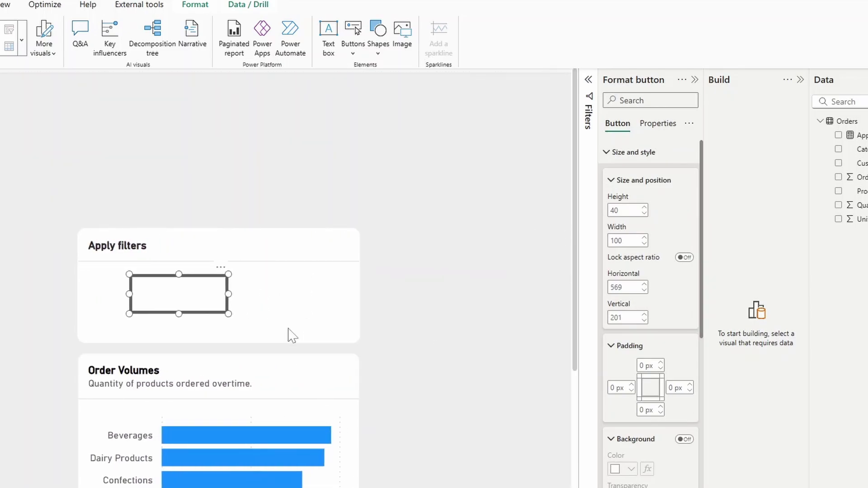
pyautogui.moveTo(229, 294); pyautogui.dragTo(287, 300)
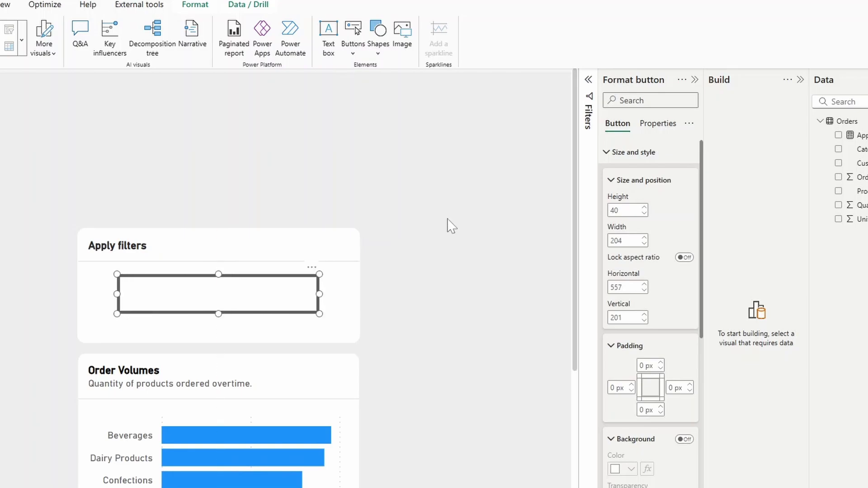
pyautogui.click(633, 152)
# Step: Switch off the blank button's border under Button style
pyautogui.click(651, 177)
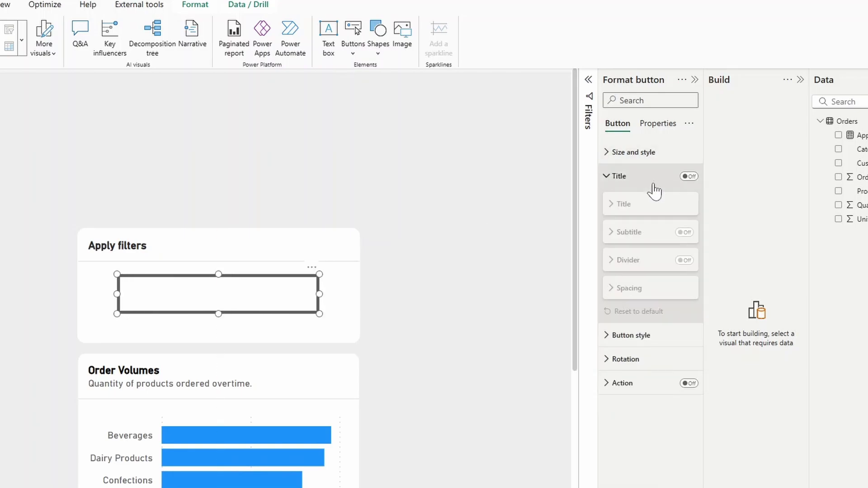
pyautogui.click(633, 335)
pyautogui.scroll(-4, 643, 398)
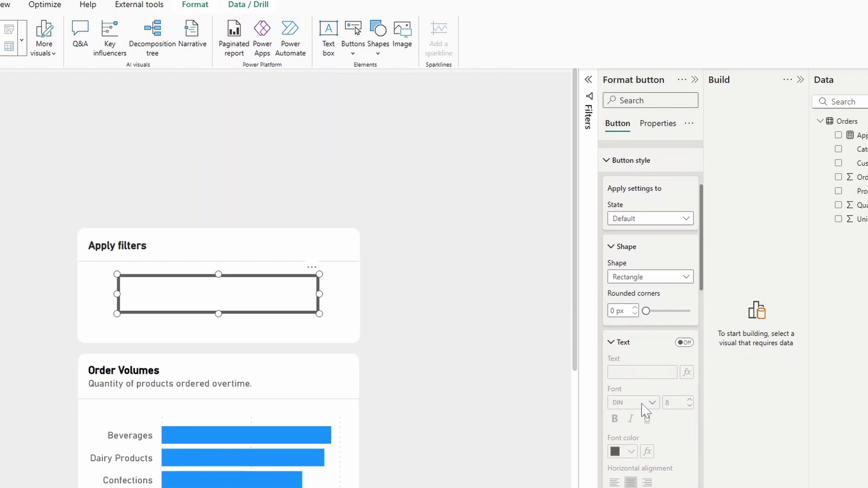
pyautogui.scroll(-8, 651, 362)
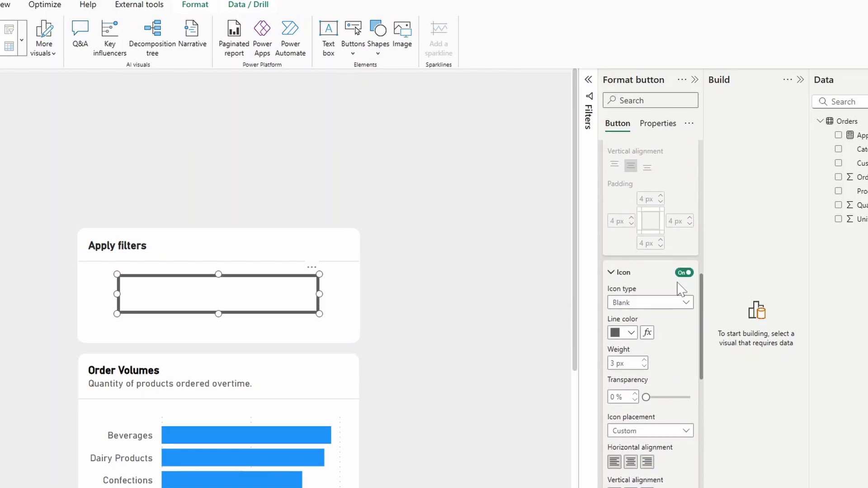
pyautogui.scroll(-12, 682, 289)
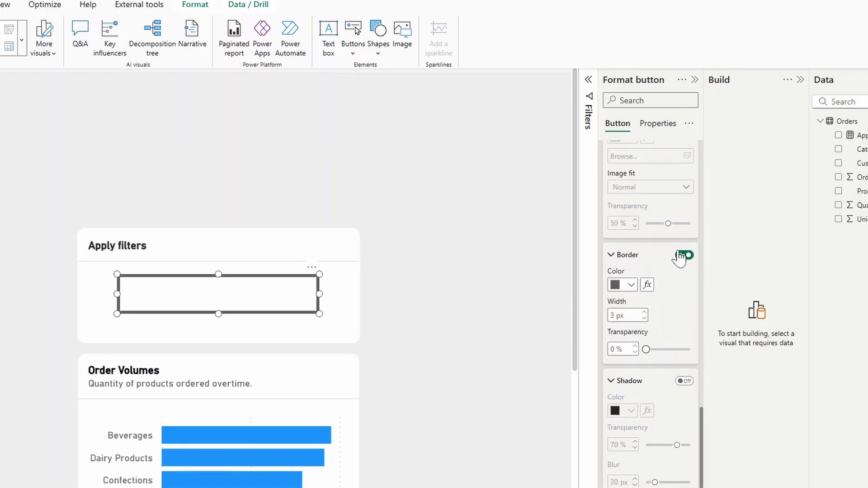
pyautogui.click(684, 255)
pyautogui.scroll(10, 659, 310)
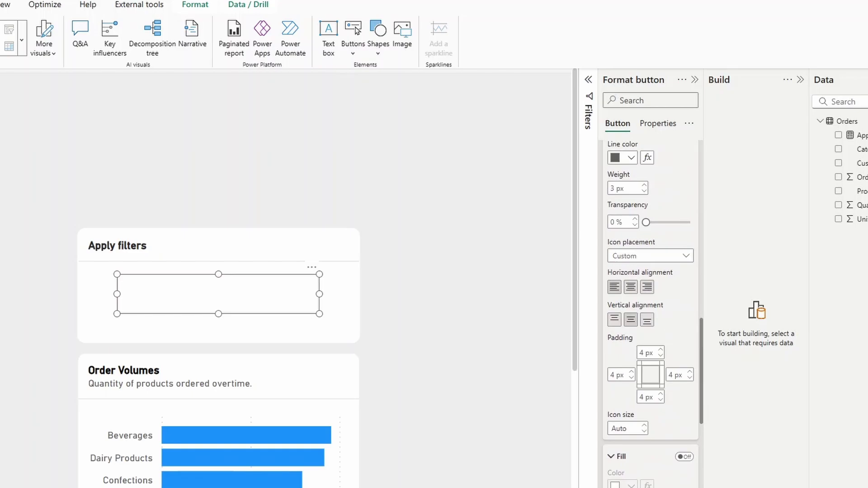
pyautogui.scroll(4, 664, 311)
# Step: Set the button's icon to the custom image magnify.svg
pyautogui.click(664, 306)
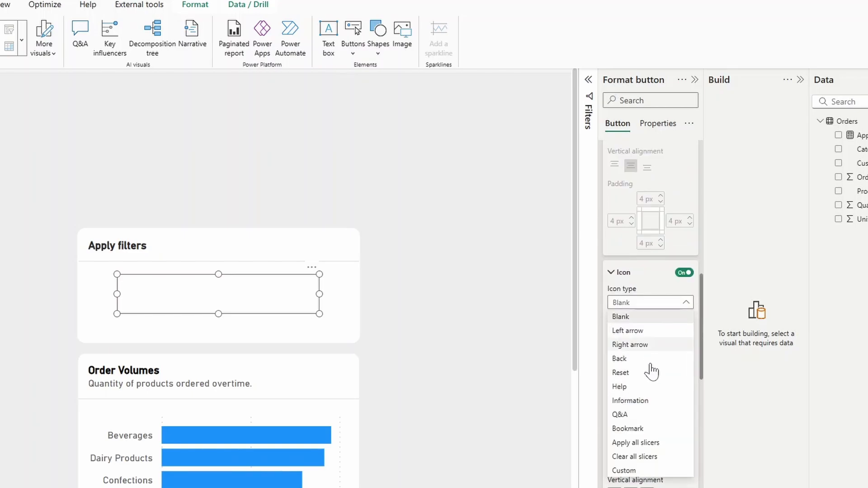
pyautogui.click(636, 471)
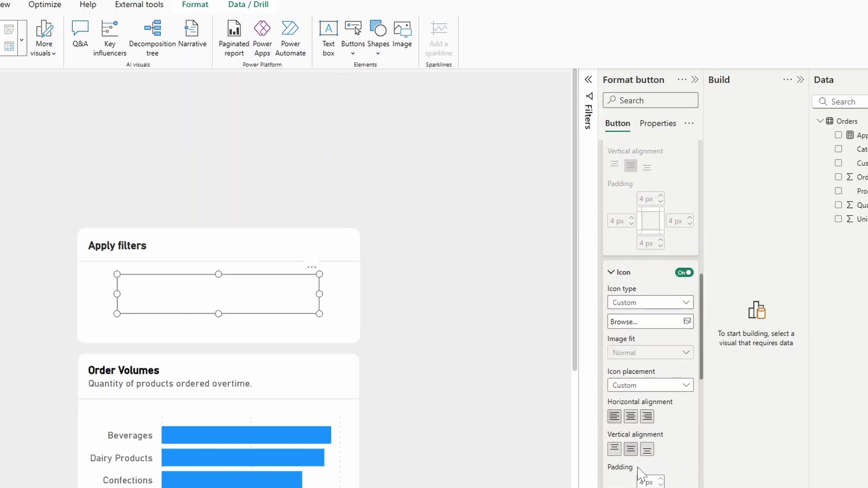
pyautogui.click(663, 327)
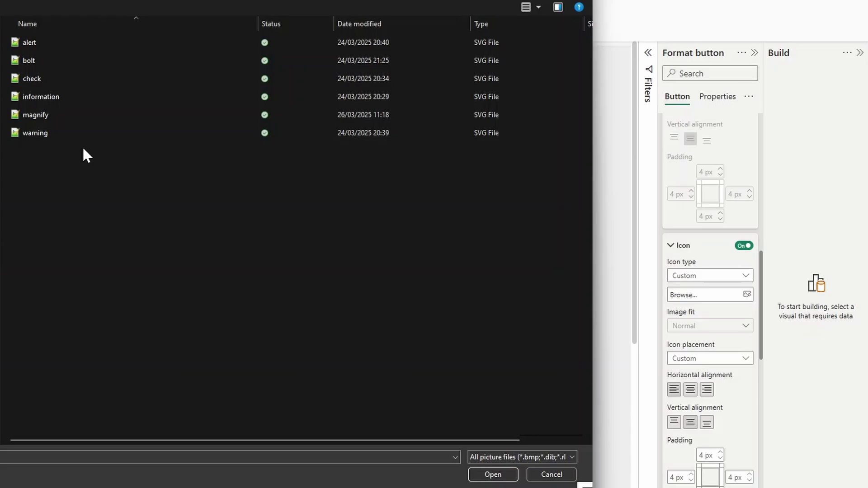
pyautogui.click(83, 120)
pyautogui.click(491, 476)
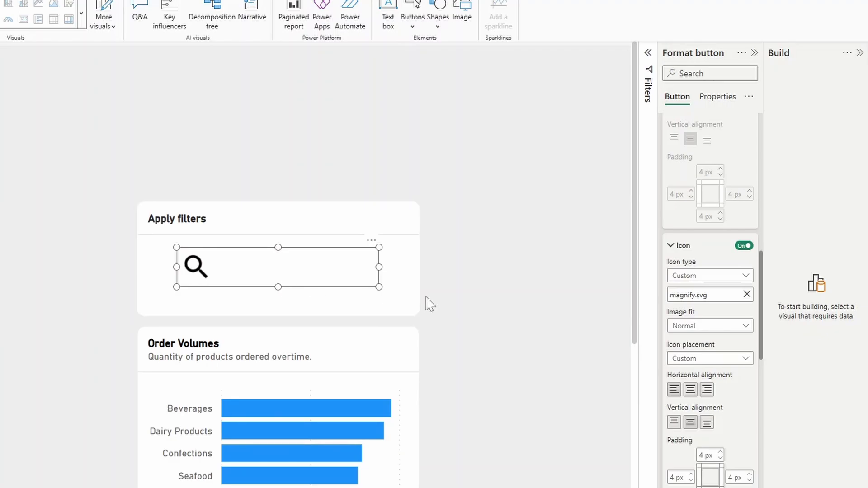
# Step: Give the button 6 px left padding and shrink it to a short bar
pyautogui.scroll(-3, 684, 338)
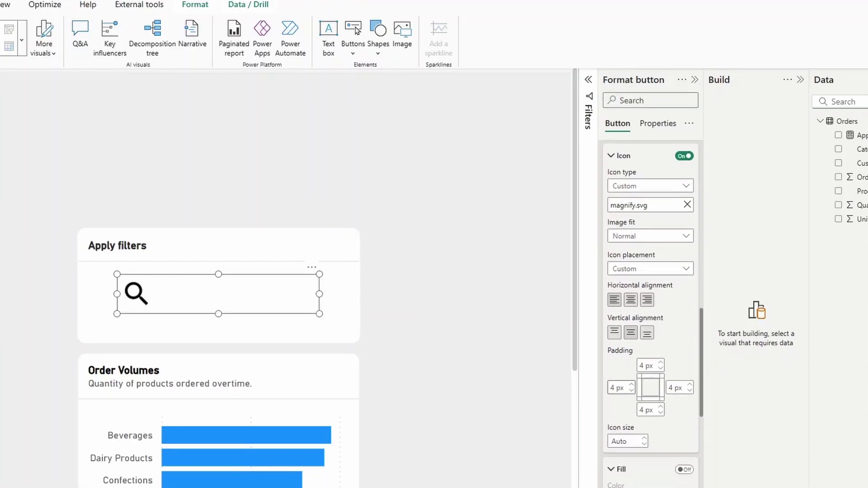
pyautogui.click(615, 388)
pyautogui.write('6')
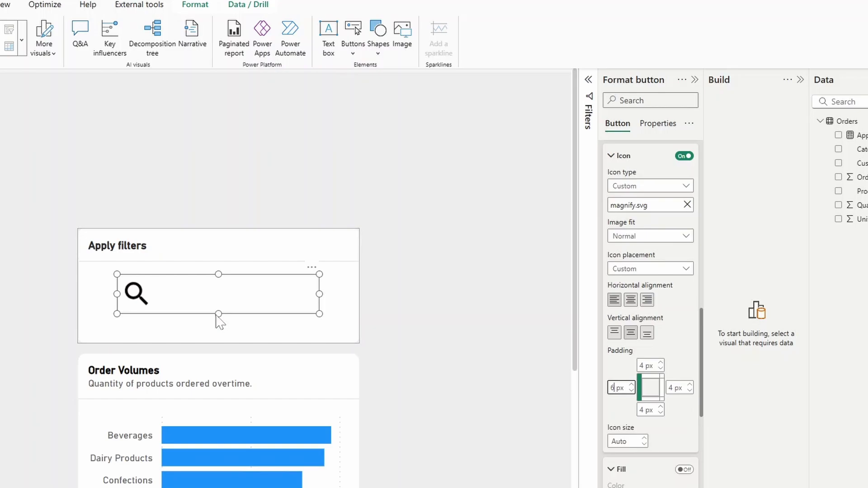
pyautogui.moveTo(219, 314); pyautogui.dragTo(225, 293)
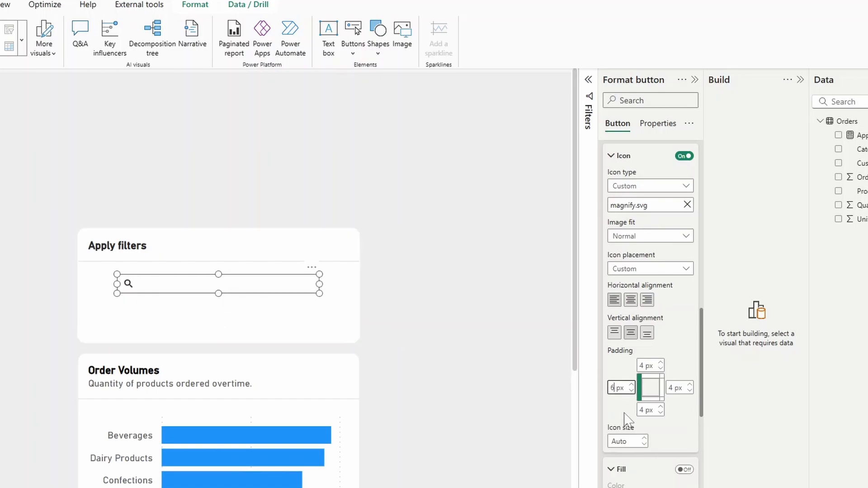
# Step: Turn on a light grey background fill for the search-box button
pyautogui.scroll(-2, 642, 398)
pyautogui.click(684, 412)
pyautogui.scroll(-4, 658, 434)
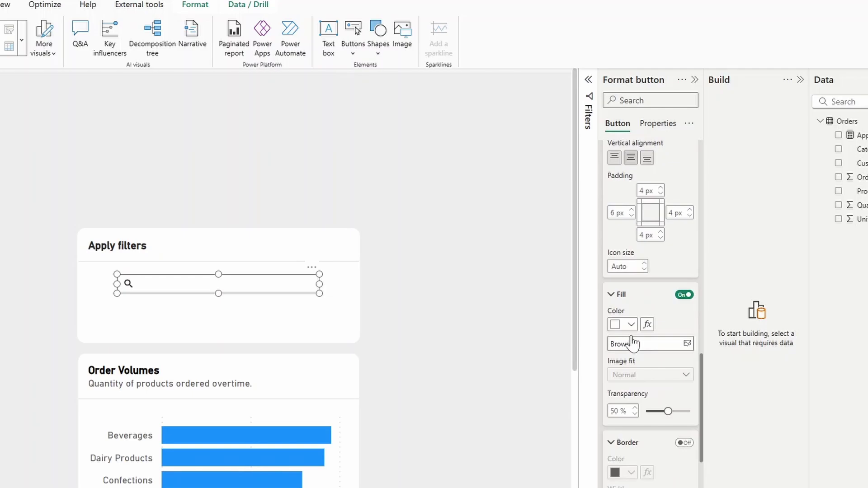
pyautogui.click(627, 324)
pyautogui.click(624, 391)
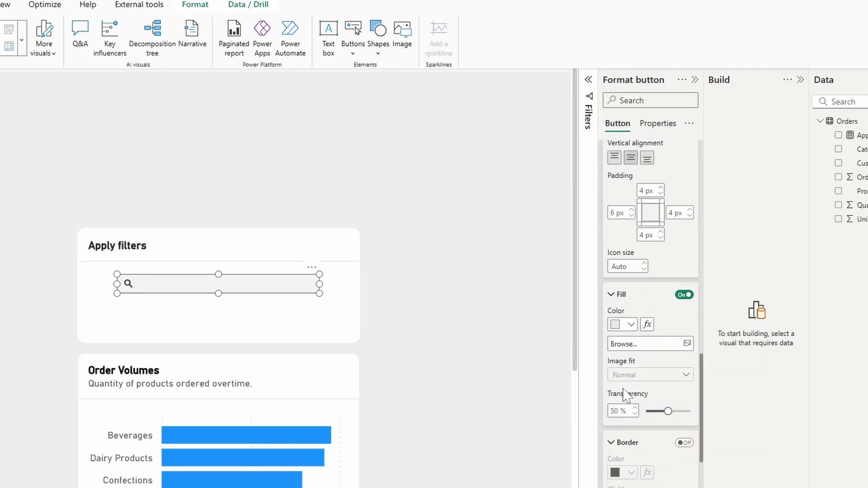
pyautogui.scroll(20, 631, 383)
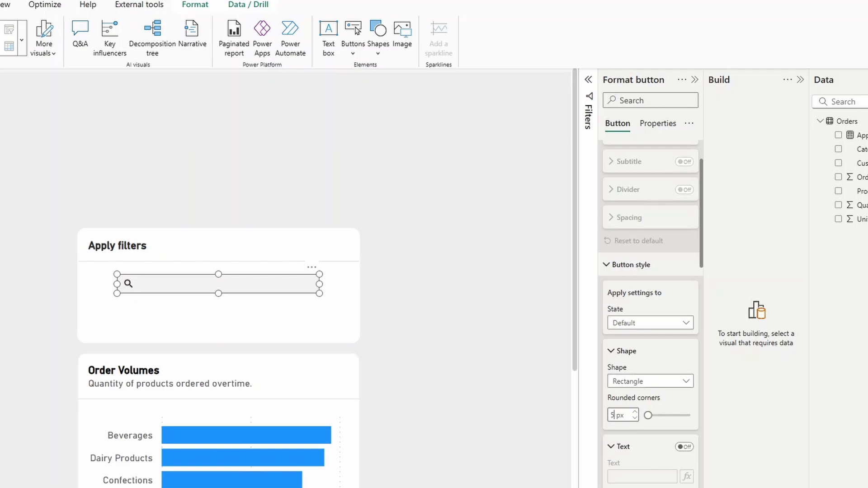
pyautogui.click(449, 286)
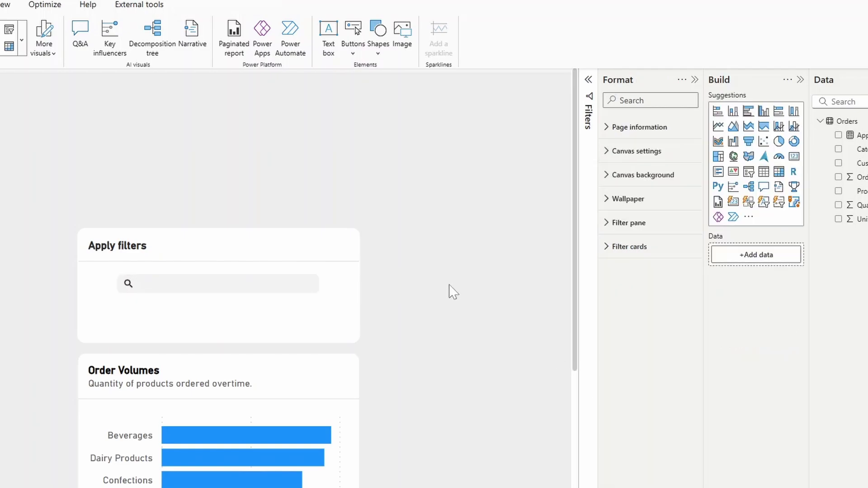
pyautogui.click(266, 290)
pyautogui.scroll(2, 266, 289)
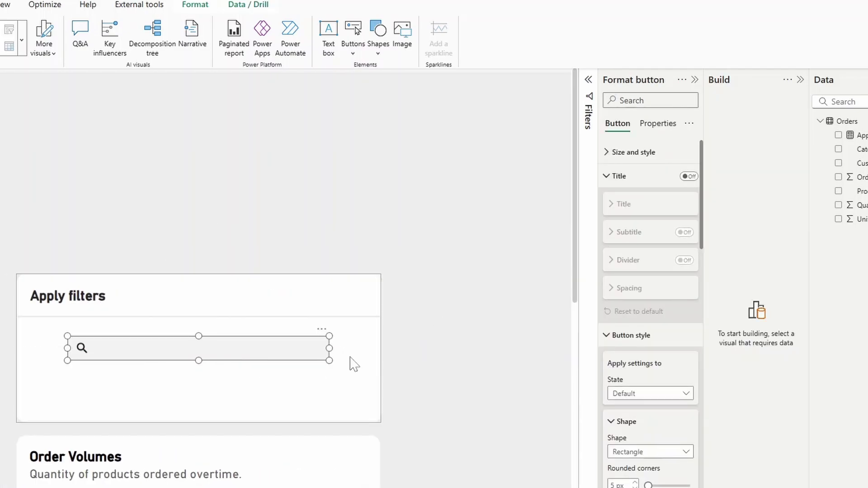
# Step: Turn CategoryName from the Data pane into a short text slicer above the card
pyautogui.click(451, 305)
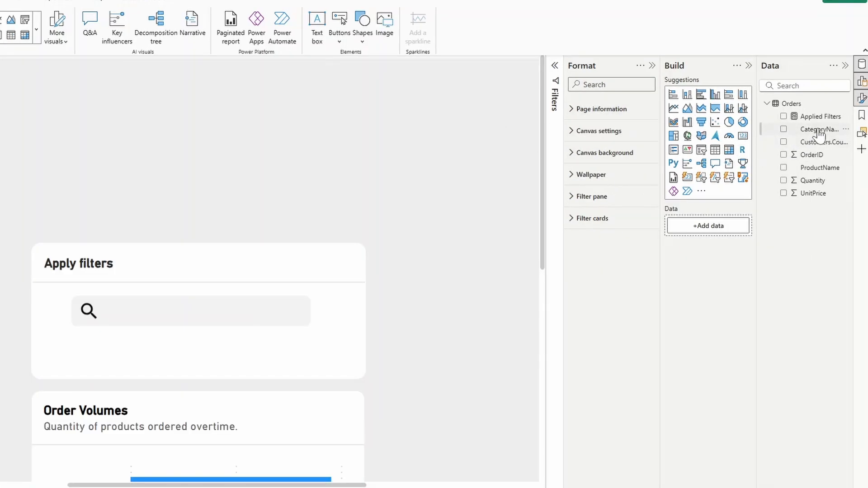
pyautogui.moveTo(820, 134); pyautogui.dragTo(314, 148)
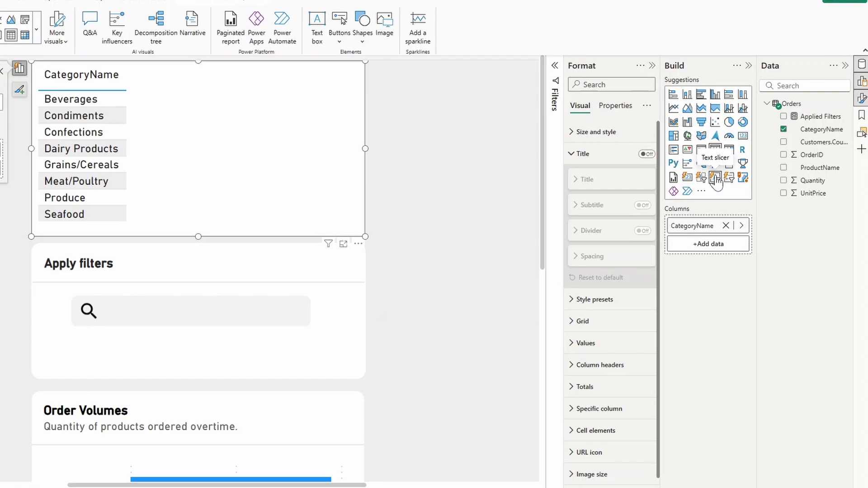
pyautogui.click(716, 178)
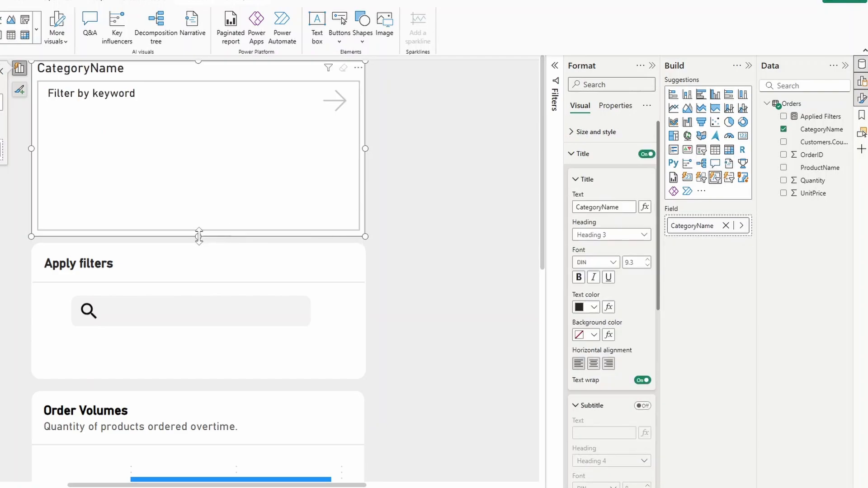
pyautogui.moveTo(198, 237); pyautogui.dragTo(243, 126)
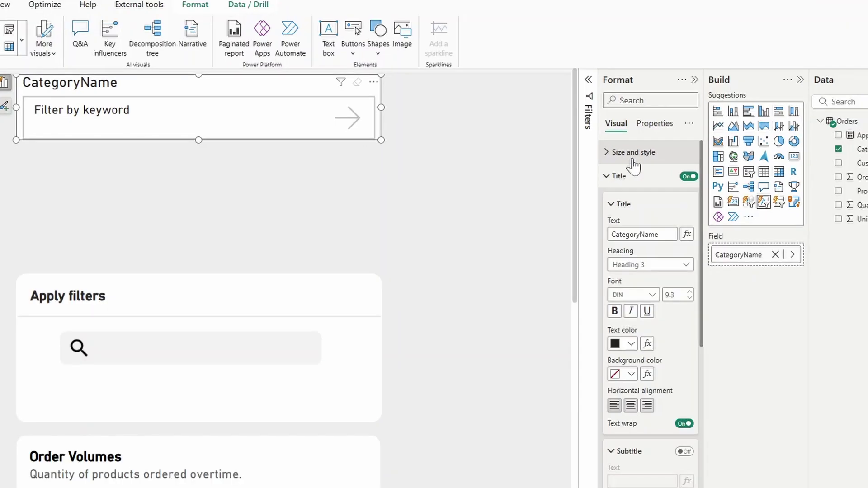
# Step: Turn off the slicer background and set left, right and bottom padding to 0
pyautogui.click(634, 152)
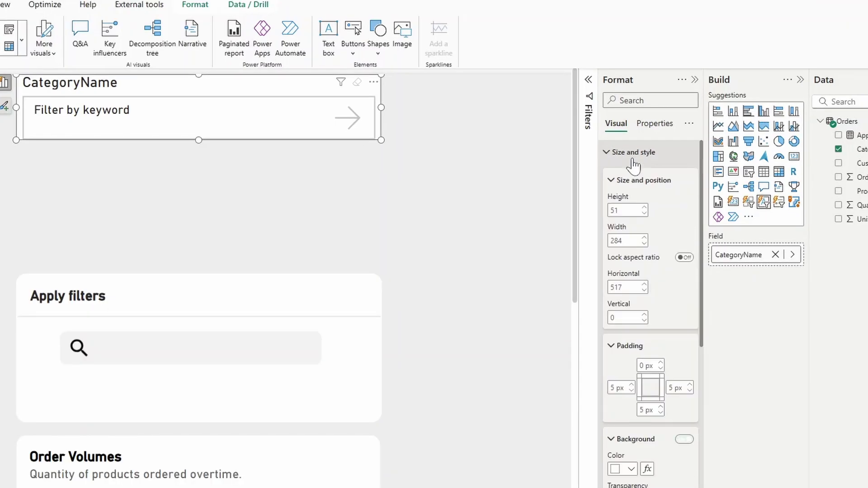
pyautogui.scroll(-3, 661, 302)
pyautogui.click(683, 323)
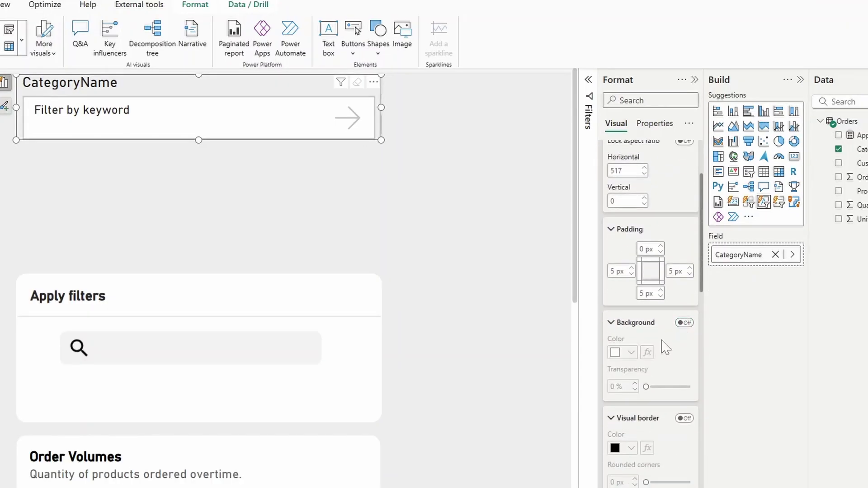
pyautogui.scroll(3, 663, 348)
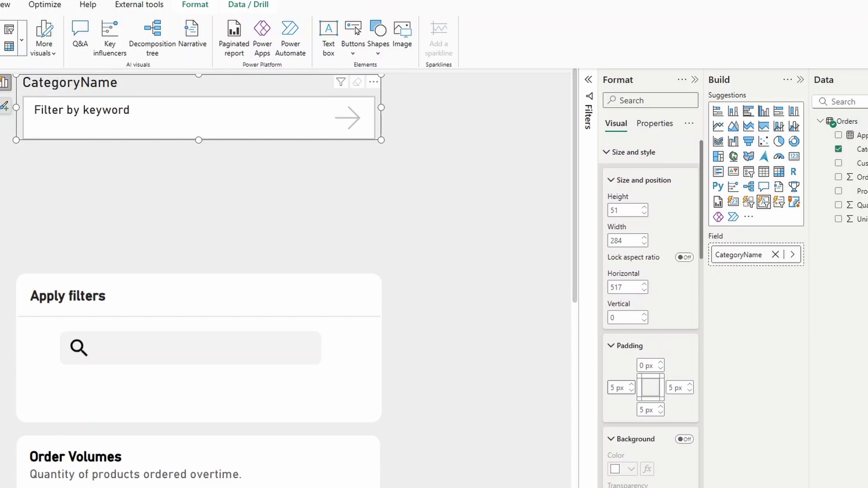
pyautogui.click(618, 387)
pyautogui.write('0')
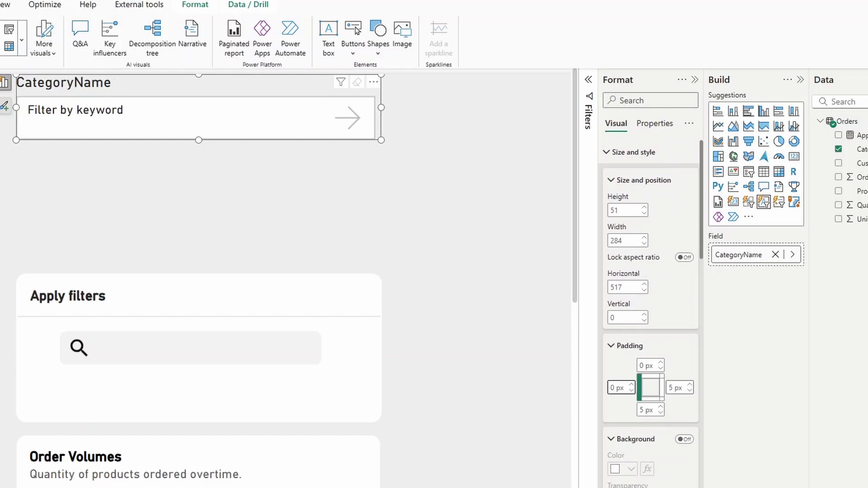
pyautogui.click(675, 388)
pyautogui.write('0')
pyautogui.click(645, 410)
pyautogui.write('0')
pyautogui.click(633, 152)
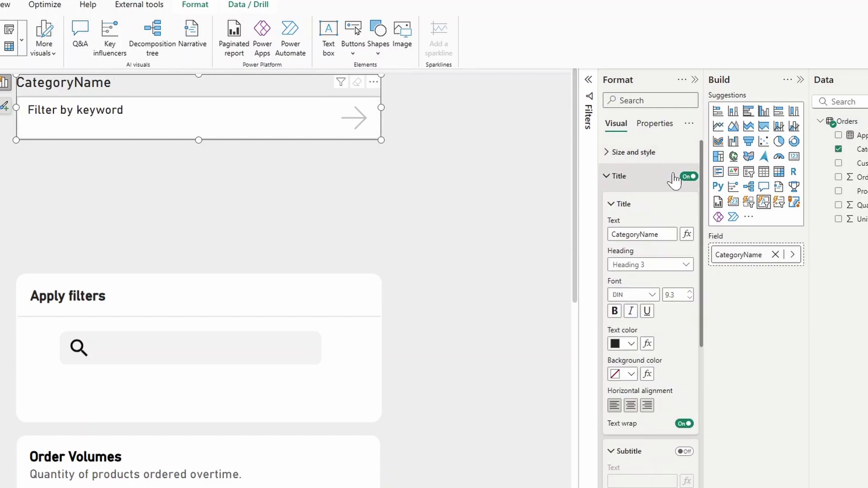
# Step: Hide the slicer's CategoryName title
pyautogui.click(688, 176)
pyautogui.click(628, 178)
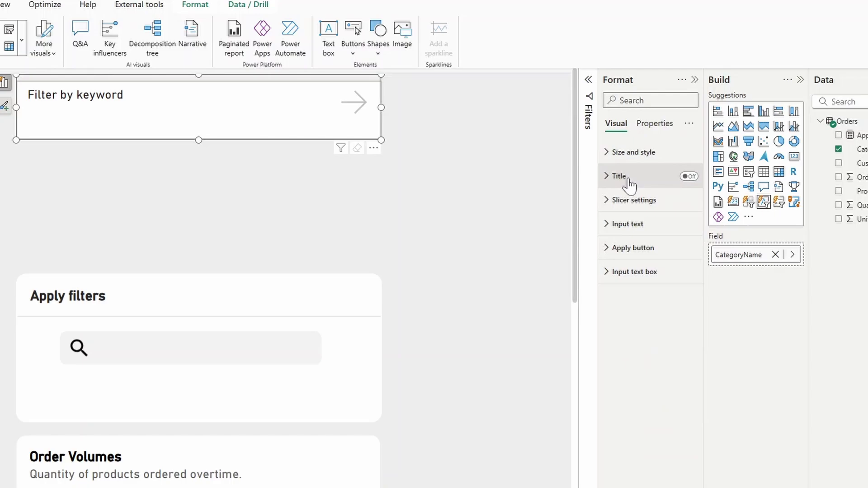
pyautogui.click(632, 202)
pyautogui.click(631, 200)
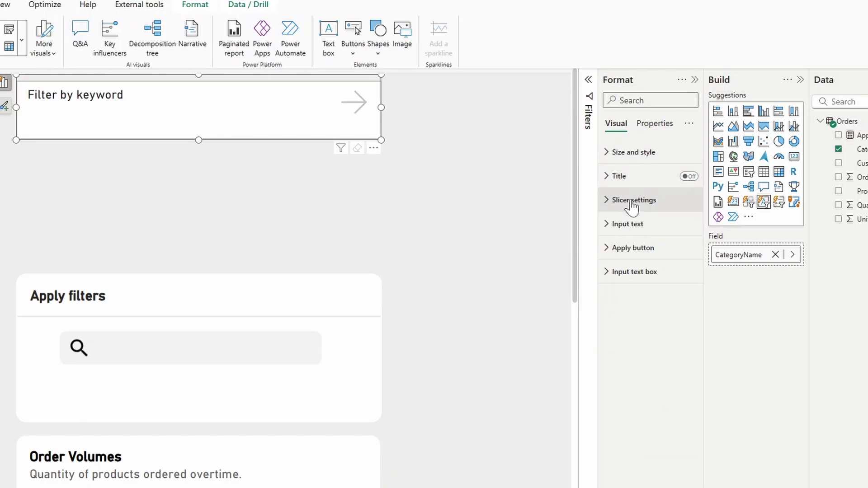
# Step: Set grey 'Search by category...' placeholder text and a 6 px dismiss icon
pyautogui.click(632, 226)
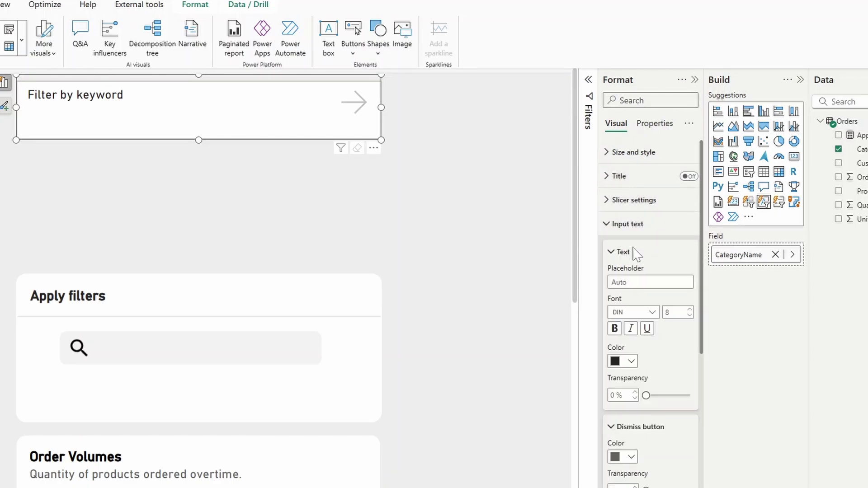
pyautogui.click(611, 281)
pyautogui.write('S')
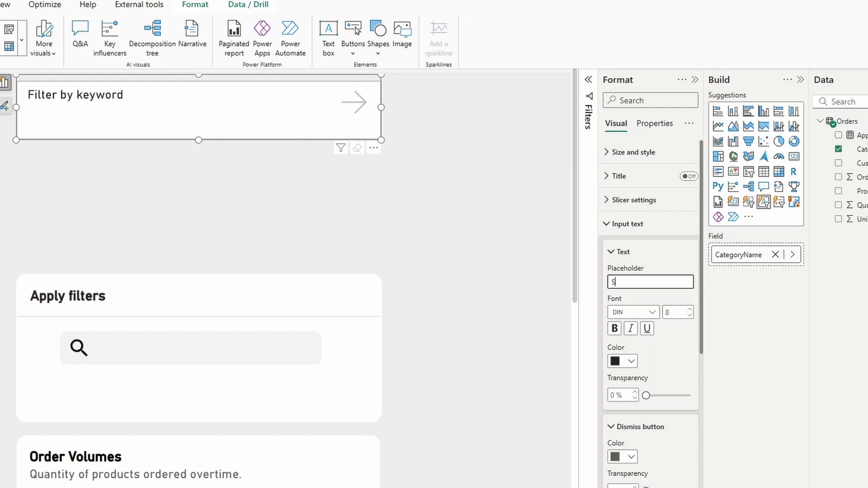
pyautogui.write('earch by category...')
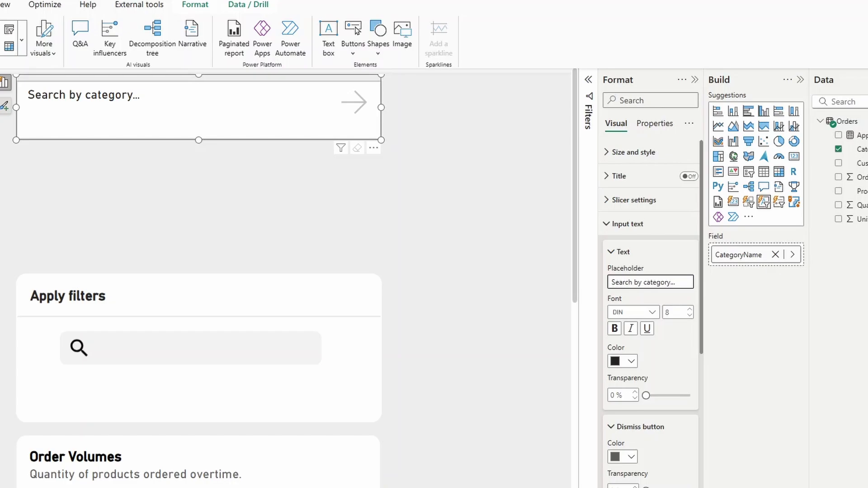
pyautogui.click(629, 358)
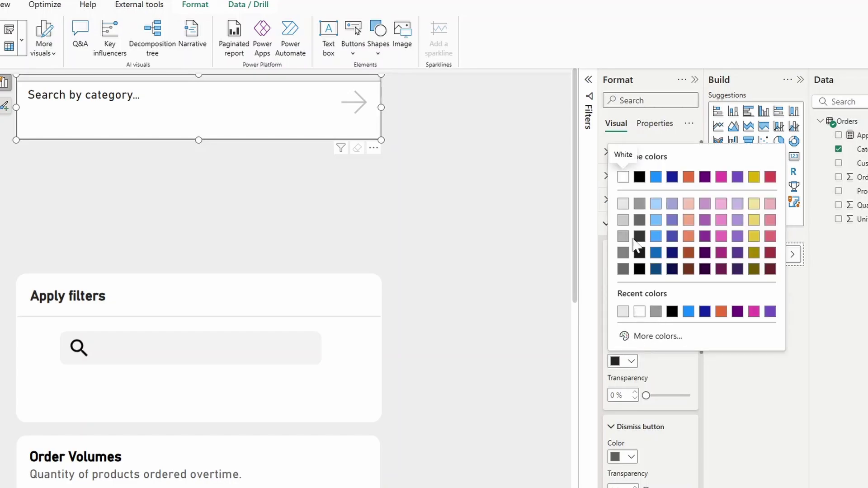
pyautogui.click(655, 312)
pyautogui.scroll(-4, 610, 359)
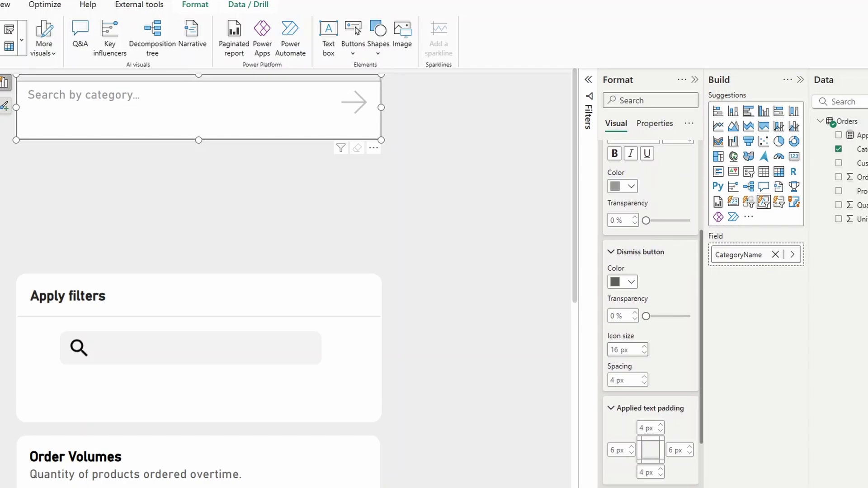
pyautogui.write('6')
pyautogui.click(635, 381)
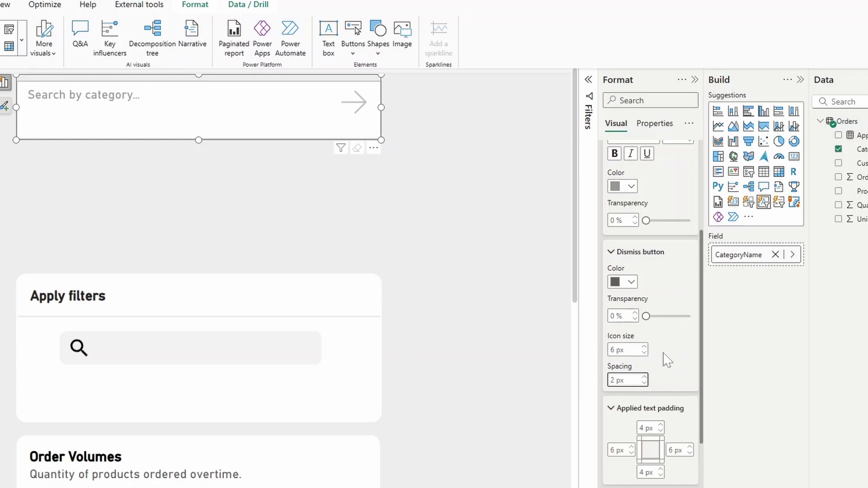
pyautogui.scroll(2, 673, 291)
# Step: Set input text padding to 0 and applied text background transparency to 90%
pyautogui.click(638, 310)
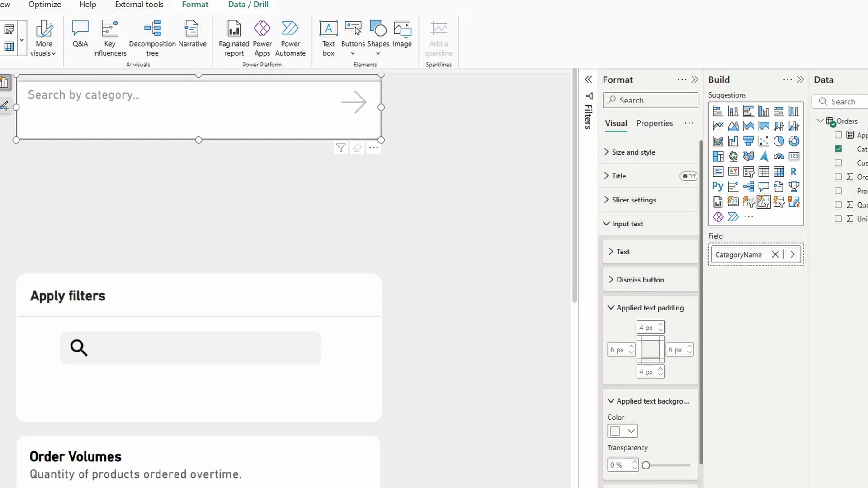
pyautogui.click(642, 328)
pyautogui.click(673, 350)
pyautogui.write('0')
pyautogui.press('Tab')
pyautogui.write('0')
pyautogui.press('Tab')
pyautogui.write('0')
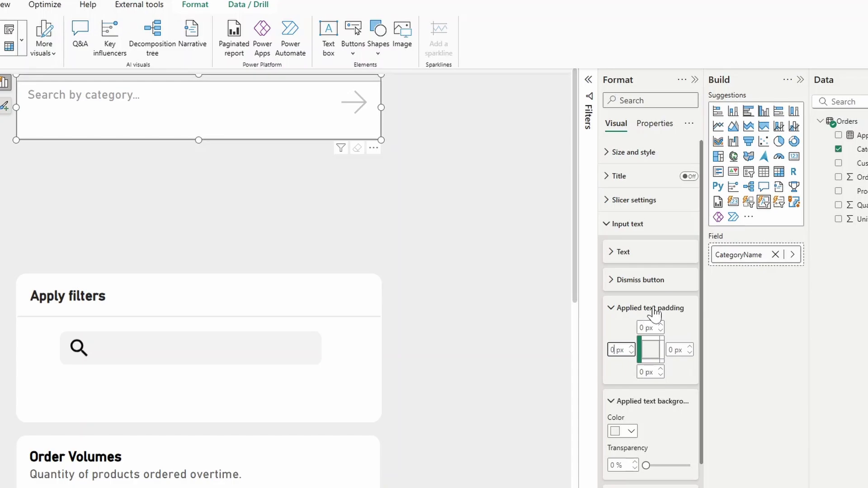
pyautogui.scroll(-2, 662, 470)
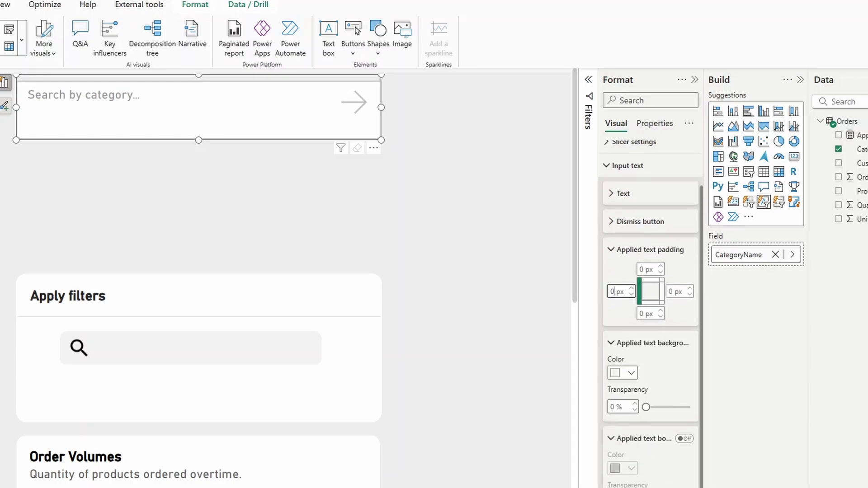
pyautogui.click(612, 407)
pyautogui.write('90')
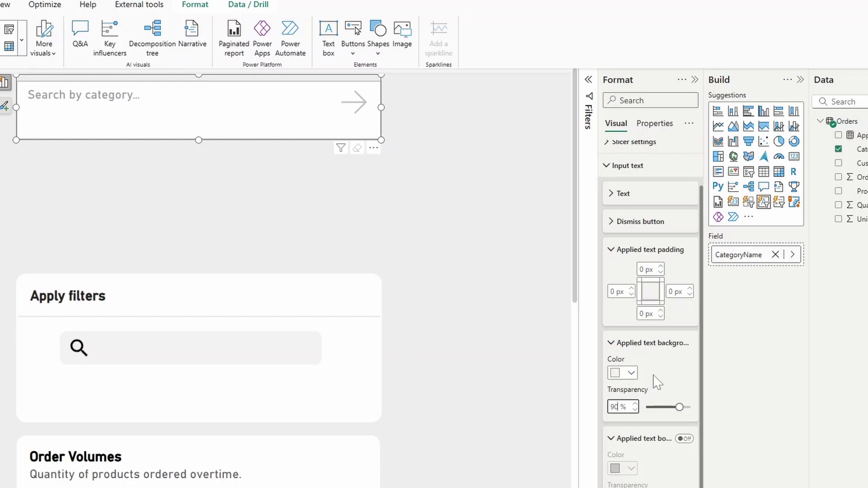
pyautogui.click(616, 166)
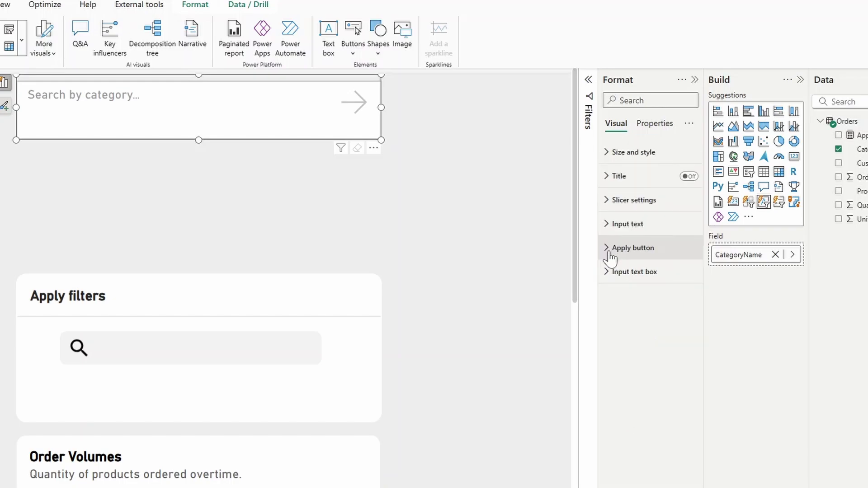
# Step: Hide the apply arrow by setting its icon size and padding to 0
pyautogui.click(610, 248)
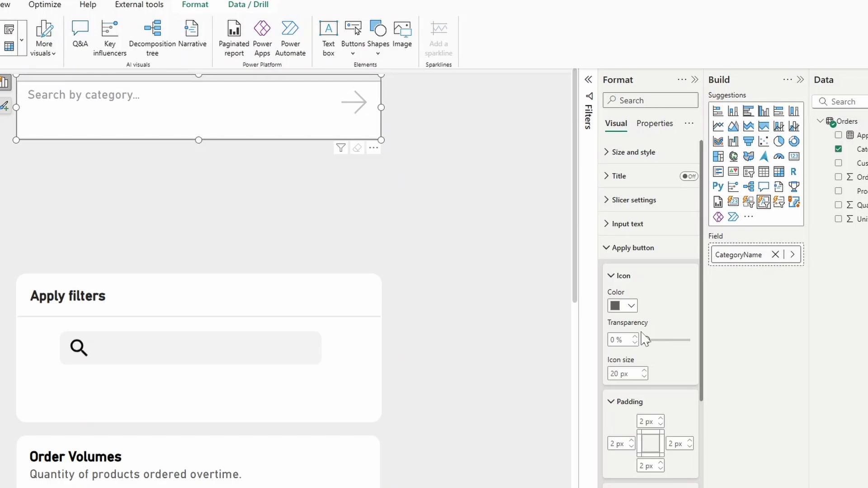
pyautogui.doubleClick(614, 373)
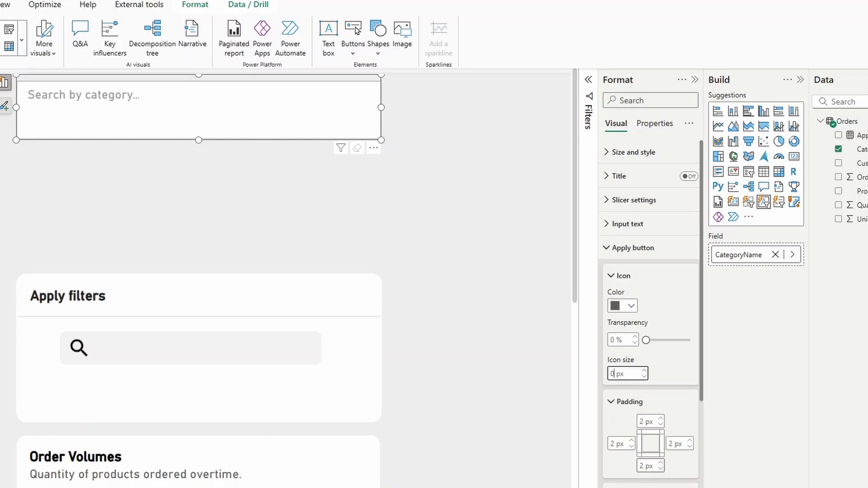
pyautogui.doubleClick(671, 443)
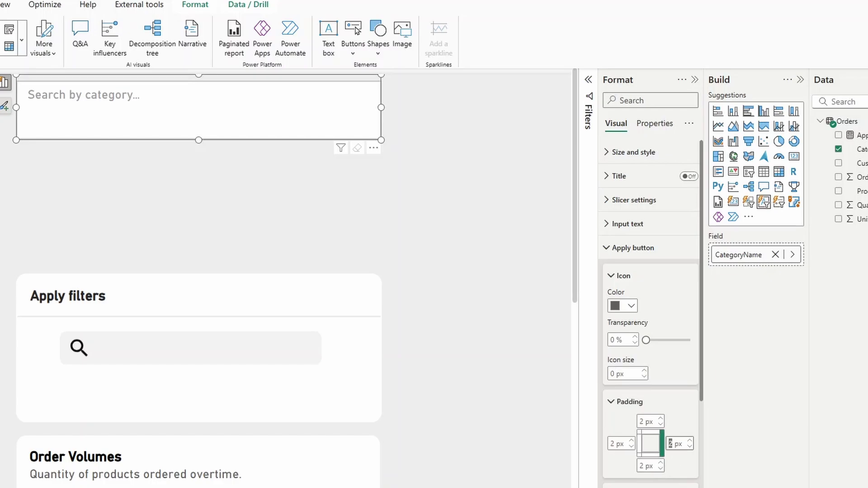
pyautogui.write('0')
pyautogui.hotkey('shift', 'Tab')
pyautogui.write('0')
pyautogui.hotkey('shift', 'Tab')
pyautogui.write('0')
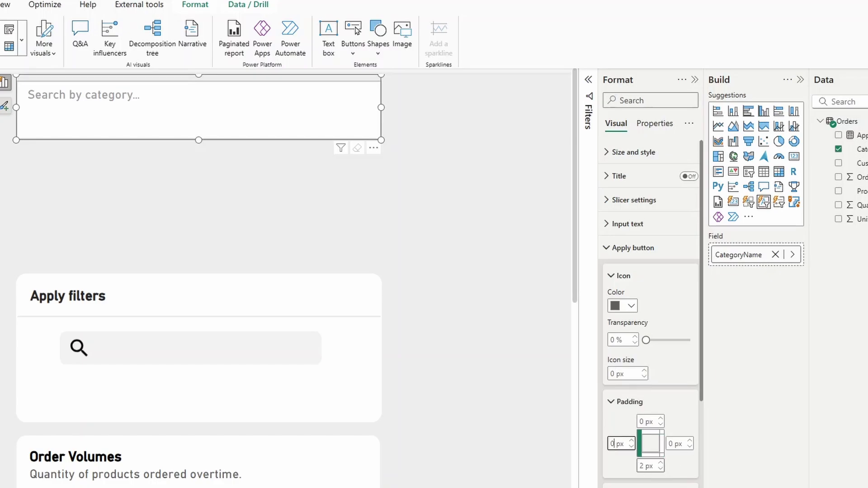
# Step: Set the input text box padding to 0 and turn its background off
pyautogui.click(633, 248)
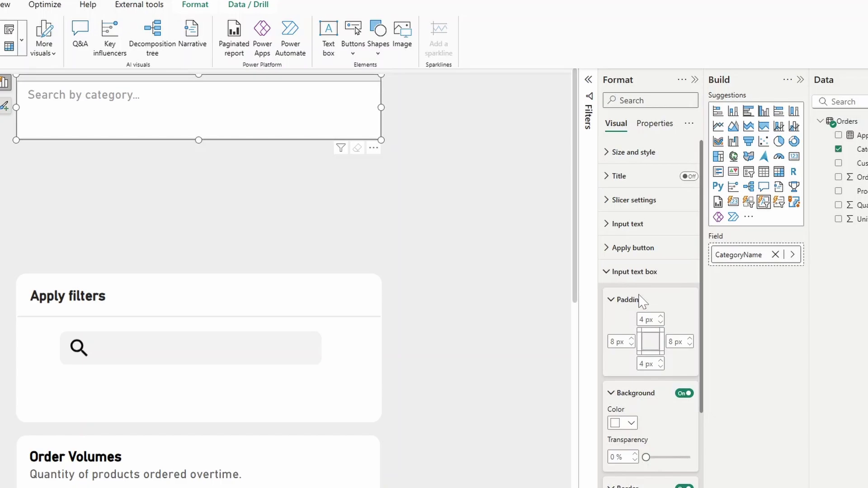
pyautogui.press('Tab')
pyautogui.write('0')
pyautogui.click(612, 342)
pyautogui.write('0')
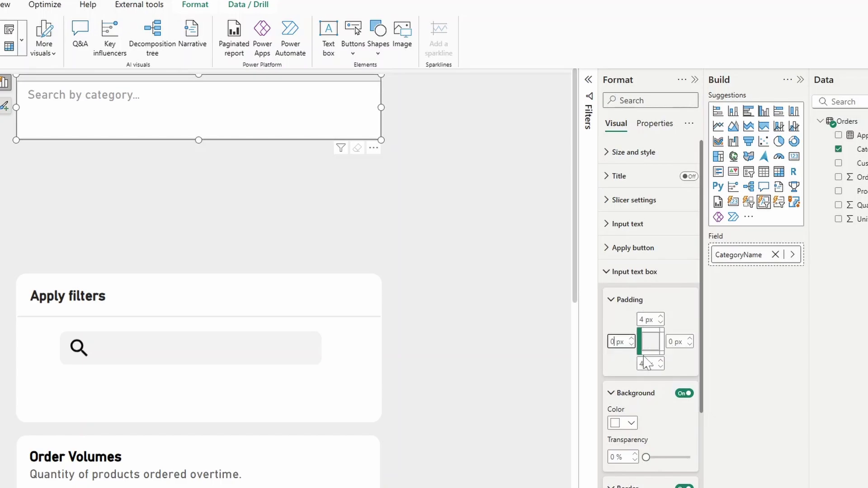
pyautogui.press('Tab')
pyautogui.write('0')
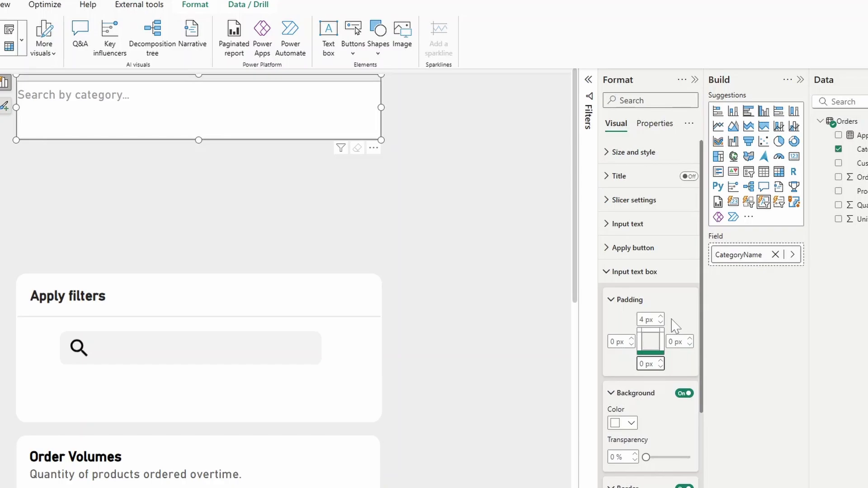
pyautogui.click(684, 305)
pyautogui.click(681, 302)
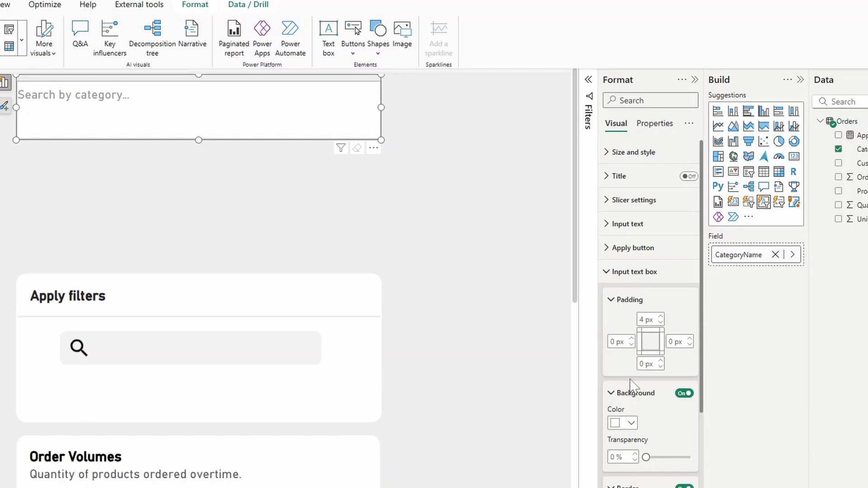
pyautogui.click(684, 393)
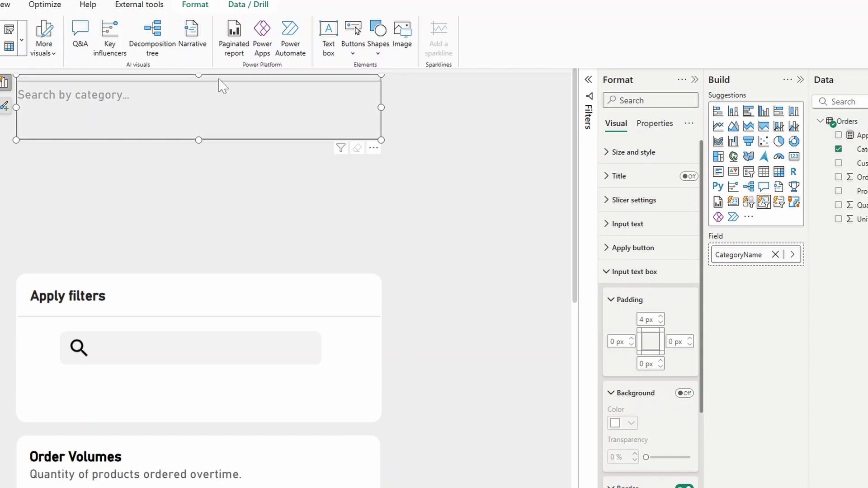
# Step: Move the search slicer onto the grey search box and shorten it to fit
pyautogui.moveTo(223, 85); pyautogui.dragTo(294, 337)
pyautogui.moveTo(274, 397); pyautogui.dragTo(280, 367)
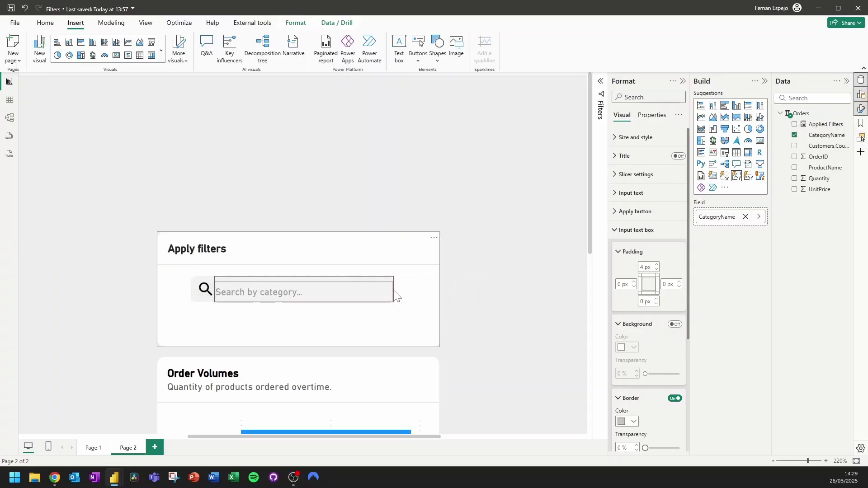
pyautogui.click(456, 317)
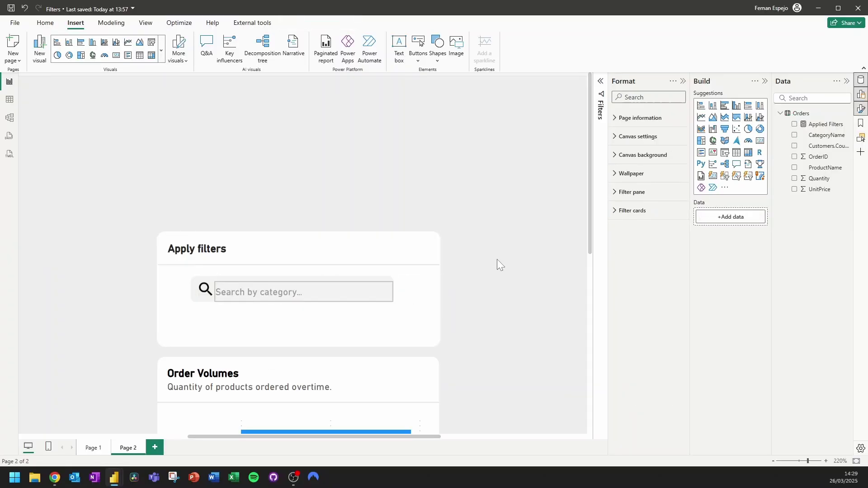
# Step: Switch off the slicer's border and focus accent bar
pyautogui.click(304, 292)
pyautogui.click(673, 307)
pyautogui.scroll(-1, 670, 334)
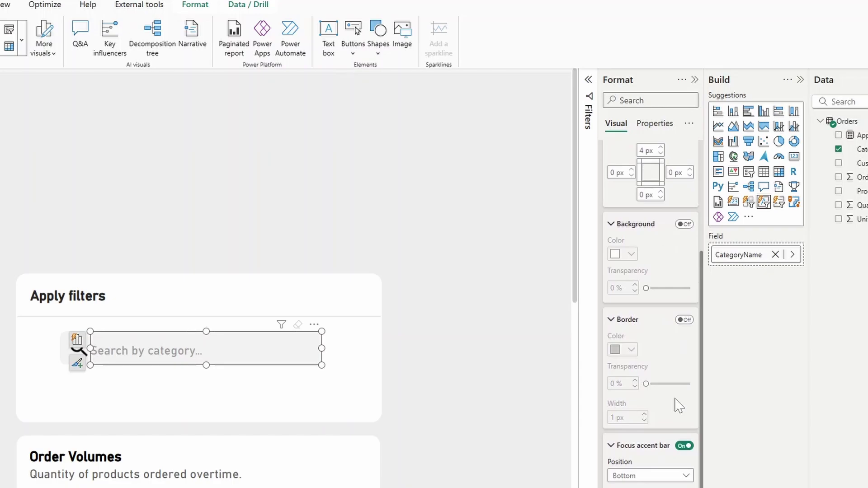
pyautogui.scroll(-1, 679, 405)
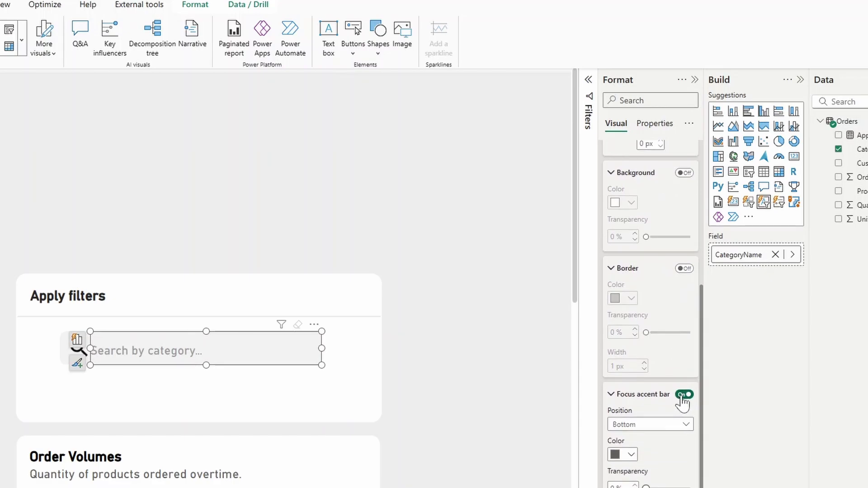
pyautogui.click(683, 396)
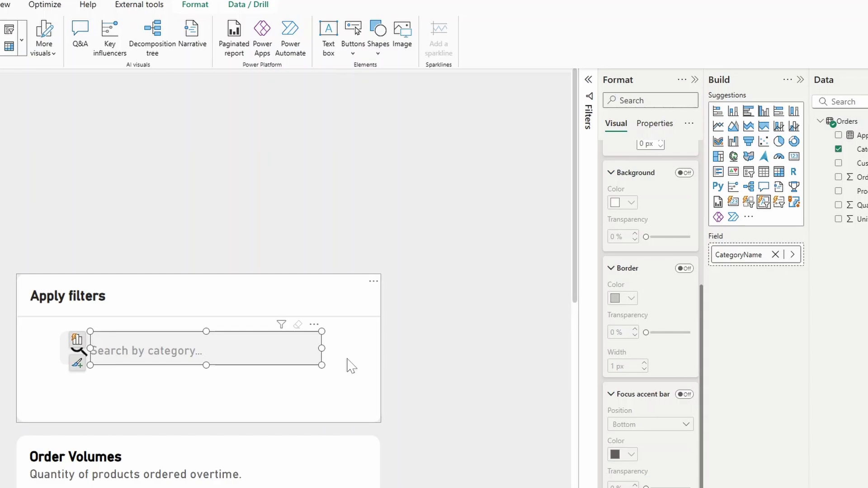
pyautogui.click(430, 410)
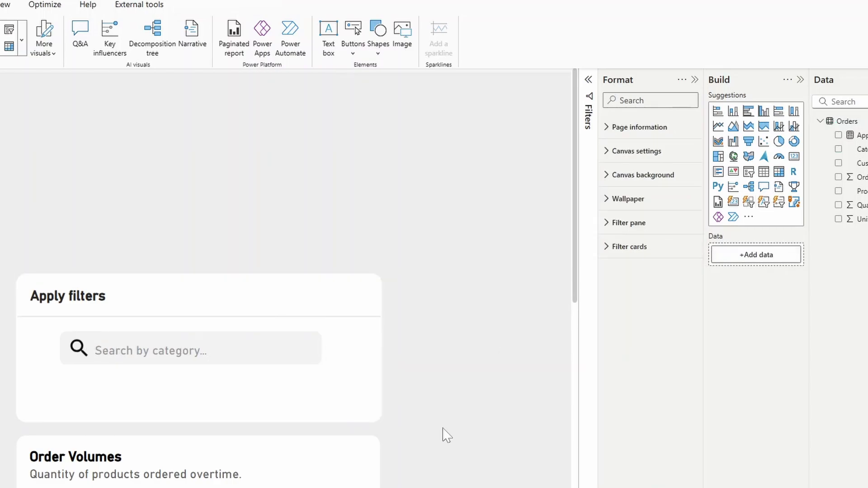
pyautogui.scroll(-3, 446, 416)
pyautogui.scroll(3, 446, 413)
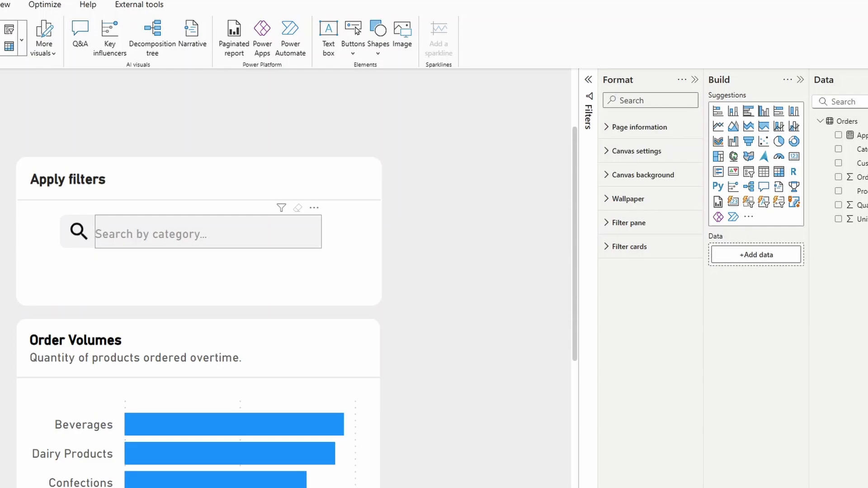
# Step: Widen the grey search-box shape to span the Apply filters card
pyautogui.click(96, 242)
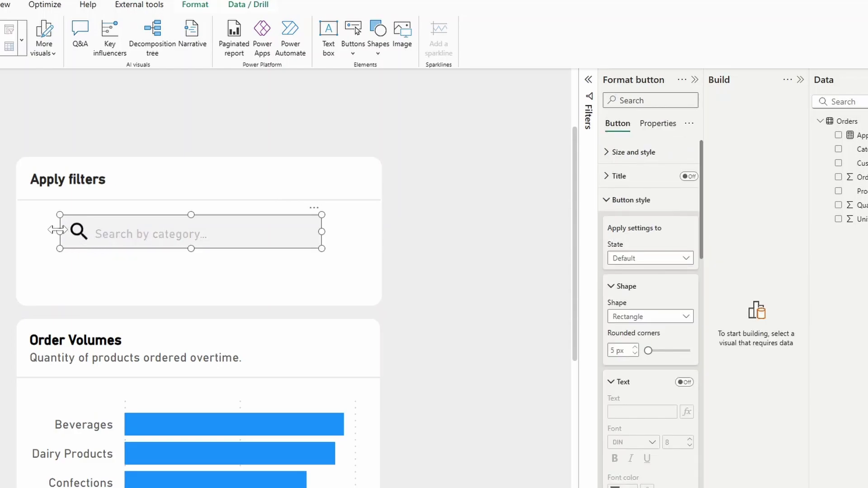
pyautogui.moveTo(58, 230); pyautogui.dragTo(37, 231)
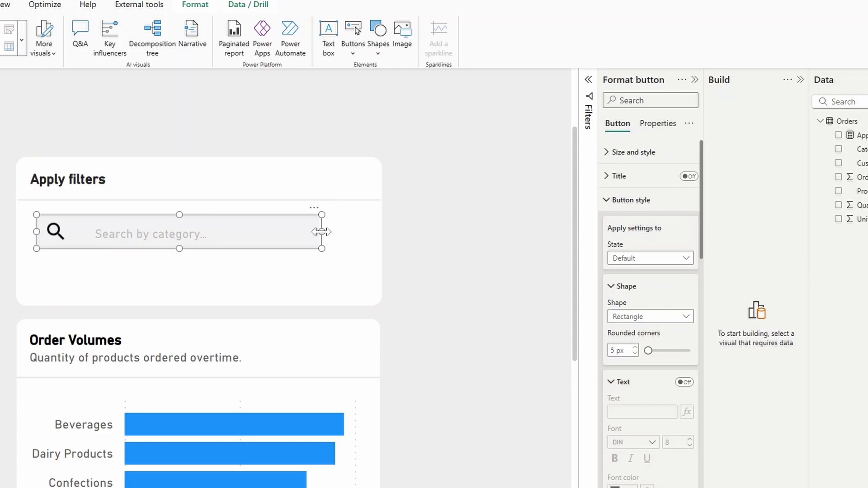
pyautogui.moveTo(321, 231); pyautogui.dragTo(370, 237)
pyautogui.click(389, 235)
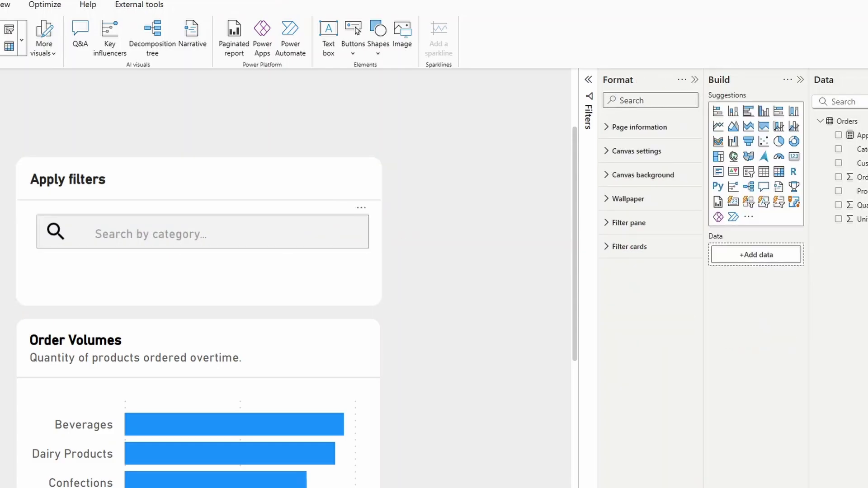
# Step: Stretch the category search slicer so its edges match the widened search box
pyautogui.click(81, 240)
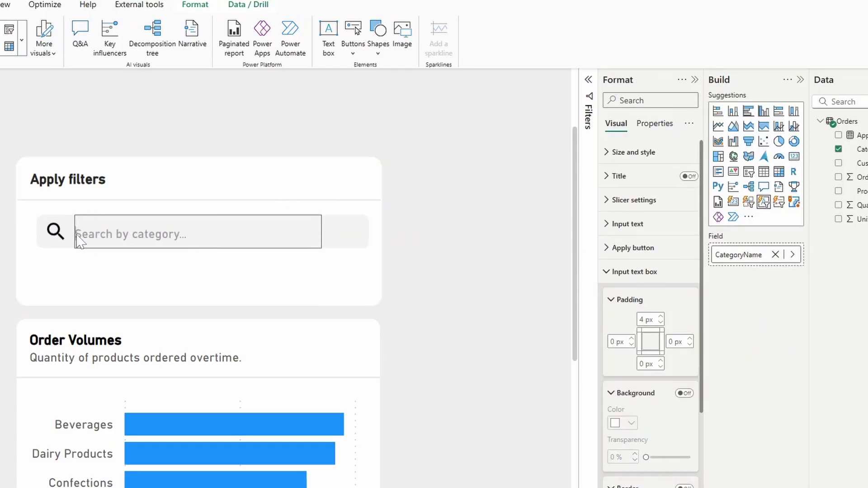
pyautogui.moveTo(77, 241); pyautogui.dragTo(74, 240)
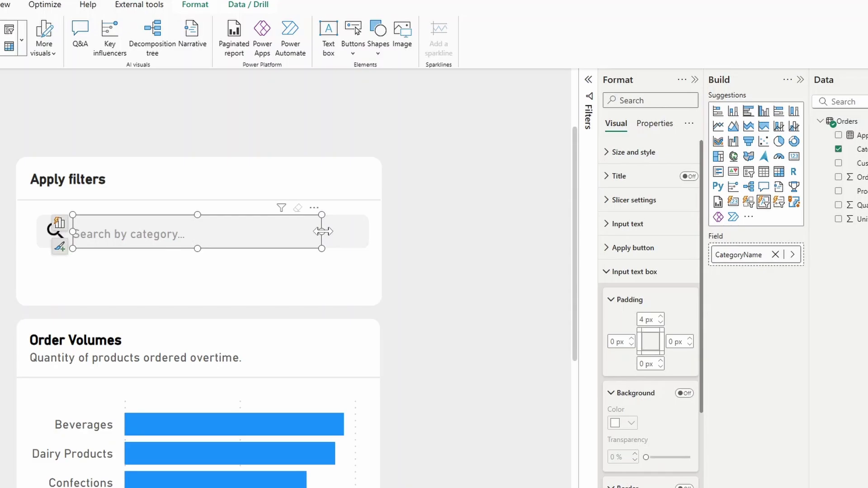
pyautogui.moveTo(322, 232); pyautogui.dragTo(367, 236)
pyautogui.click(438, 221)
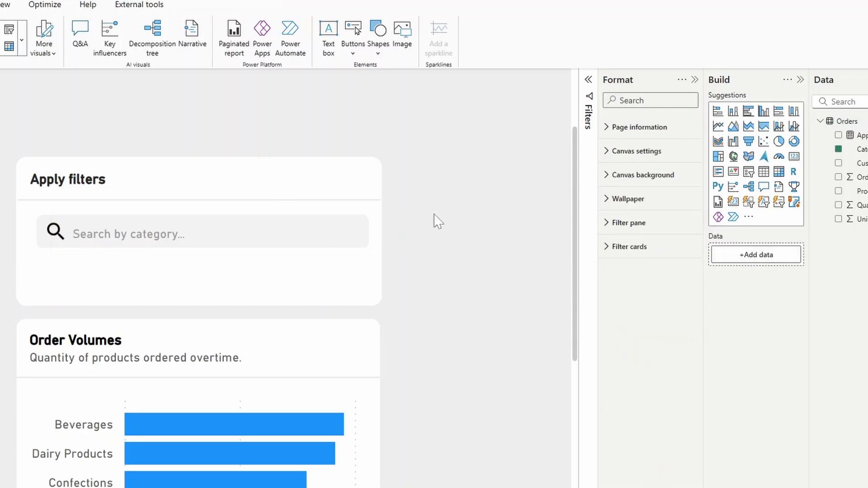
# Step: Set the category search slicer's top padding to 2 px
pyautogui.click(243, 227)
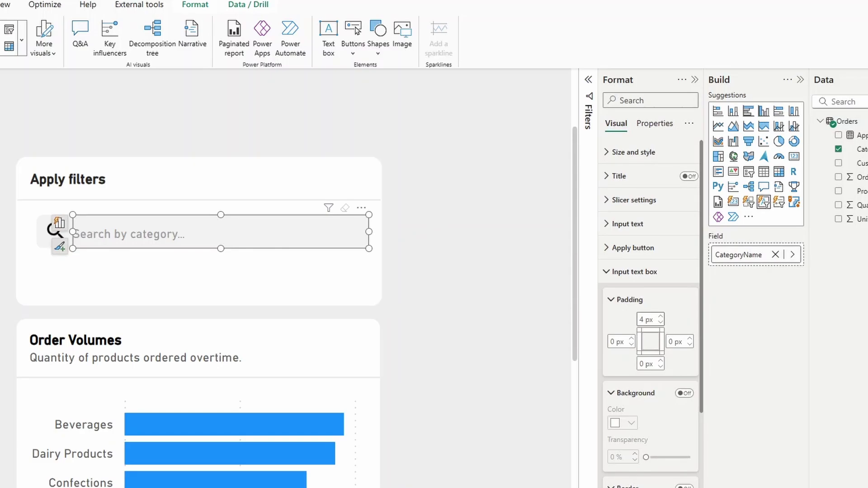
pyautogui.click(641, 319)
pyautogui.write('02')
pyautogui.press('Return')
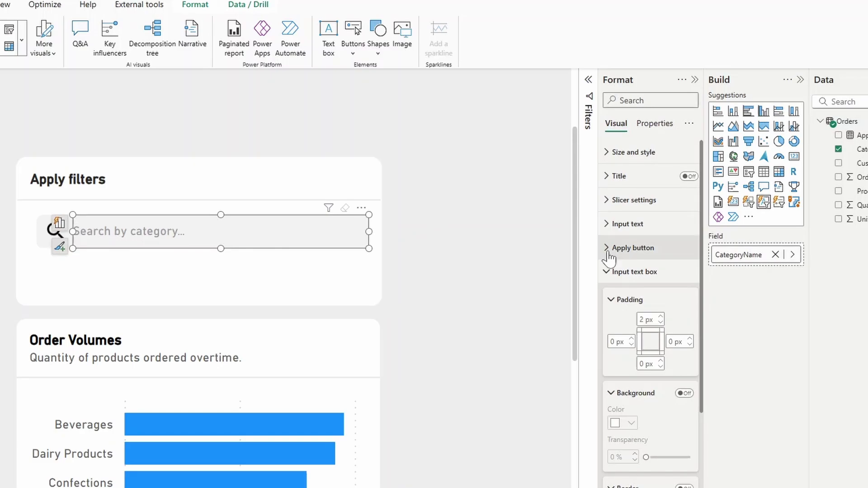
# Step: Test the search by filtering to Beverages, then clear that filter so all categories return
pyautogui.write('Beverages')
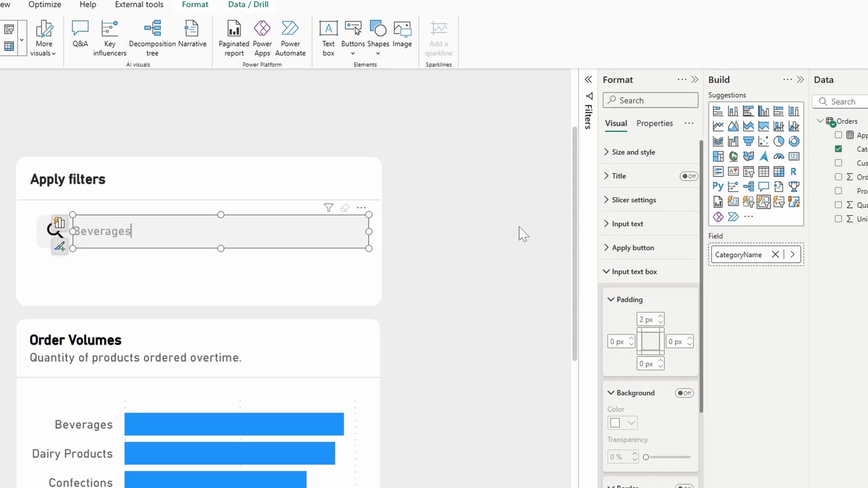
pyautogui.press('Return')
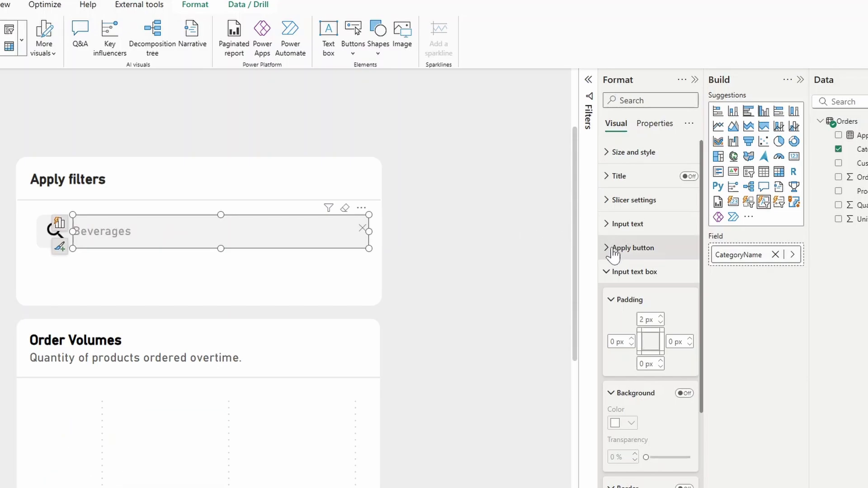
pyautogui.click(530, 240)
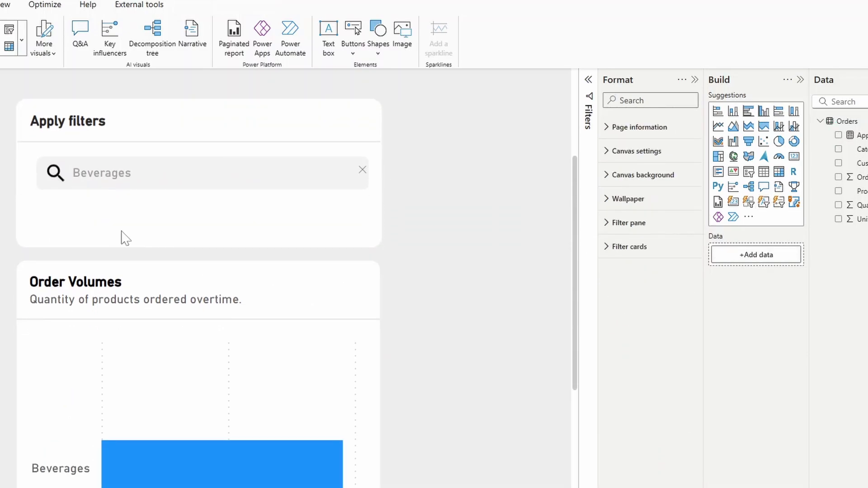
pyautogui.scroll(-3, 125, 238)
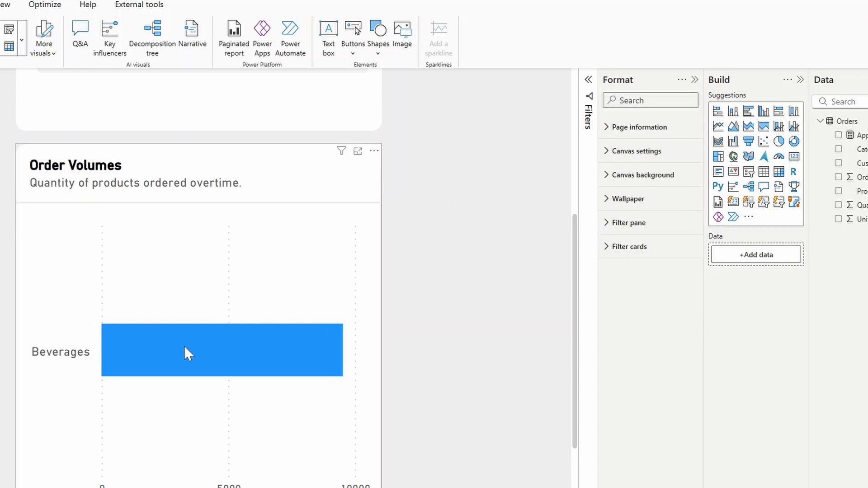
pyautogui.scroll(3, 189, 354)
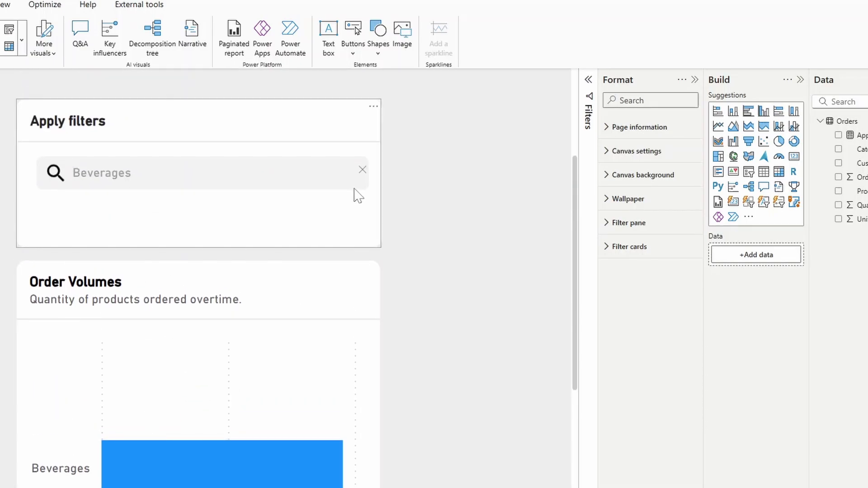
pyautogui.click(363, 170)
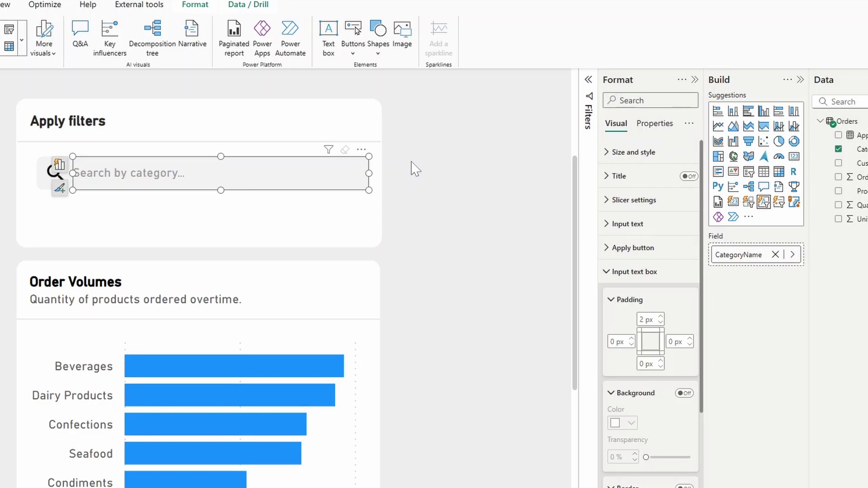
pyautogui.scroll(1, 414, 171)
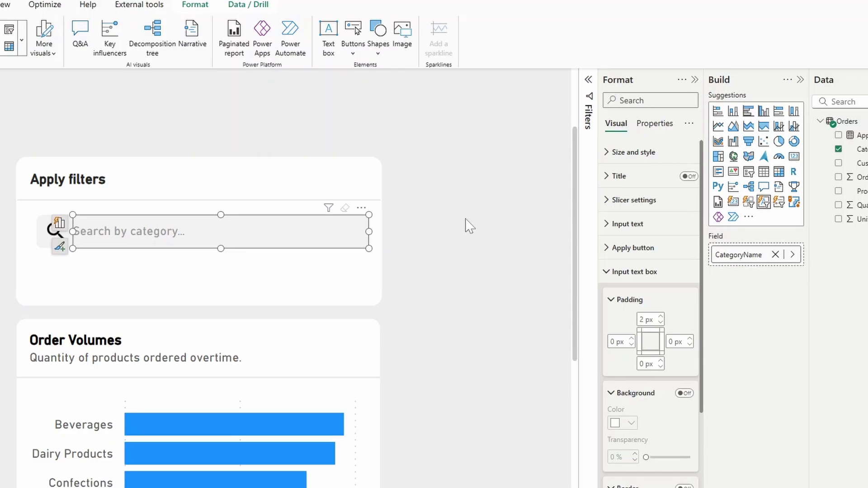
# Step: Turn on Accept multiple values and enter Beverages and condiments into the category search
pyautogui.click(609, 205)
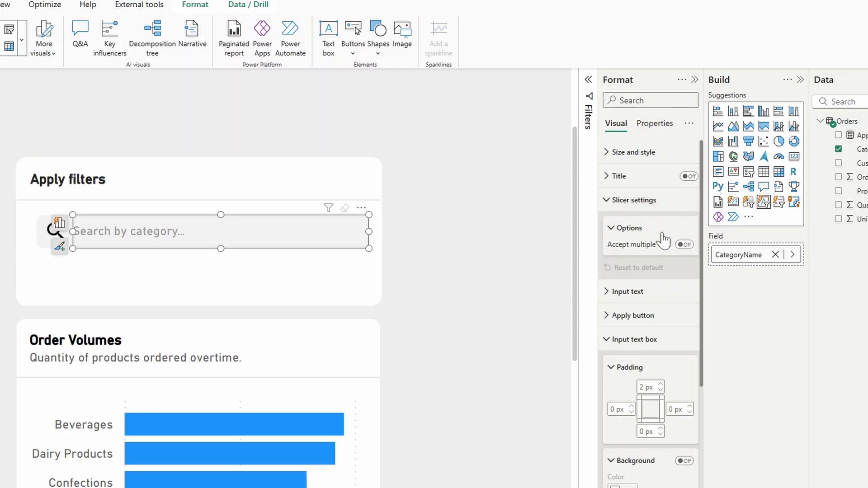
pyautogui.click(684, 245)
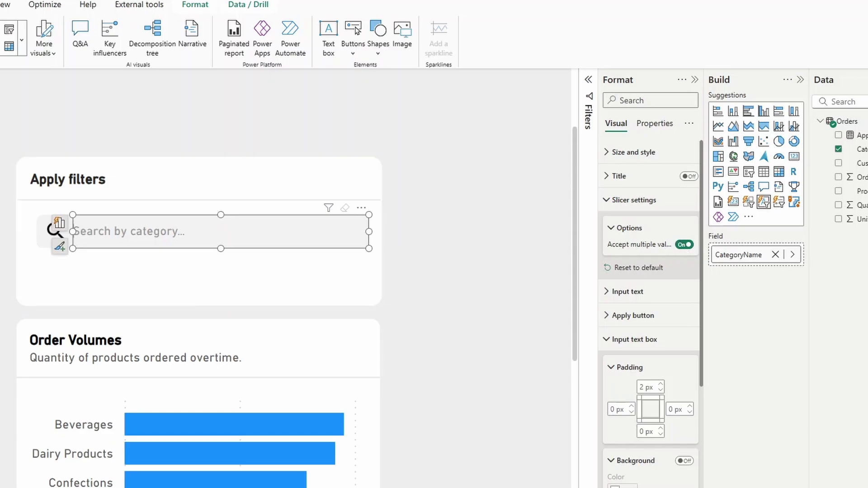
pyautogui.write('Beverages')
pyautogui.press('Return')
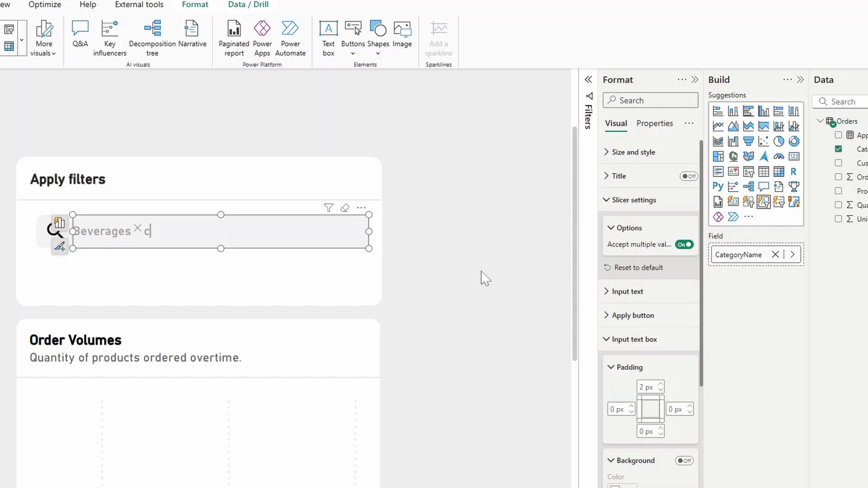
pyautogui.write('condiments')
pyautogui.press('Return')
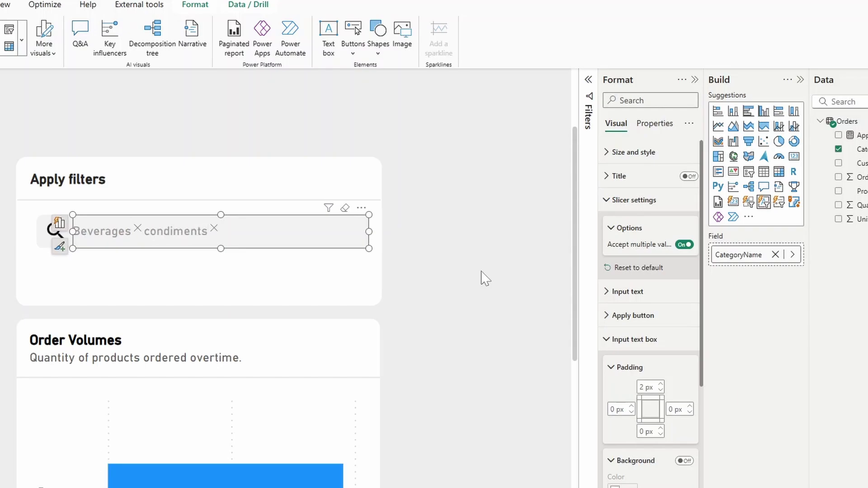
pyautogui.scroll(-3, 480, 272)
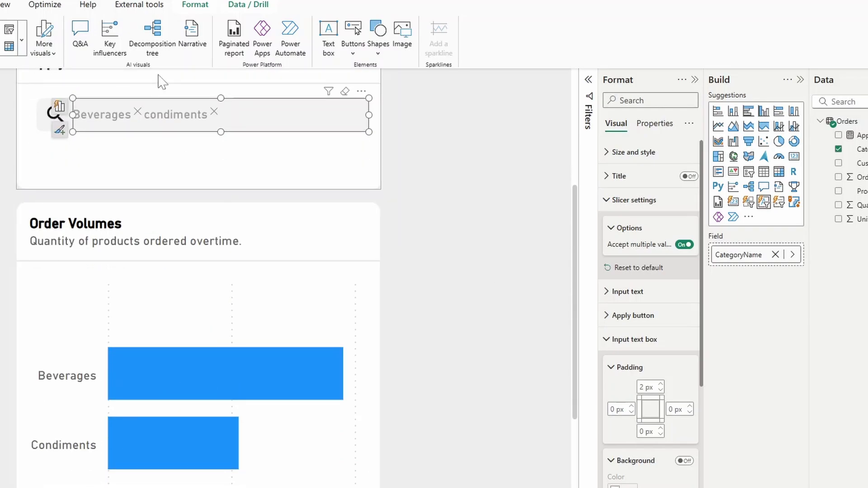
pyautogui.scroll(2, 186, 163)
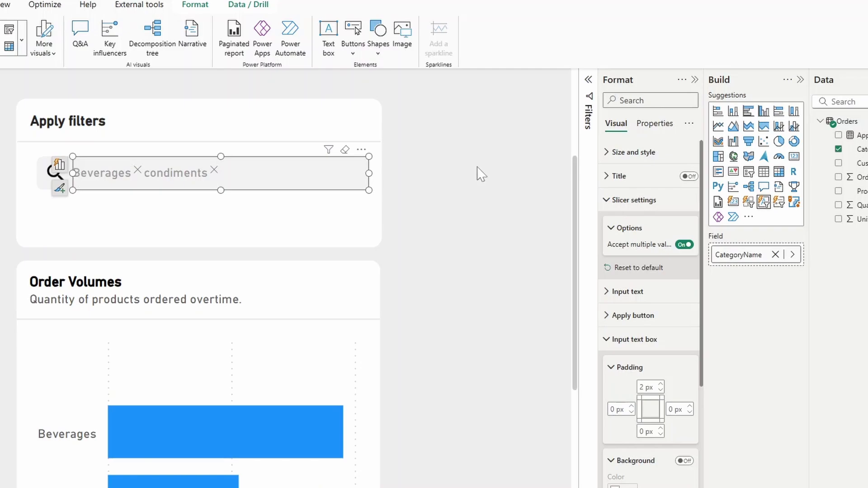
# Step: Insert a blank button and move it to the Apply filters card's top-right corner
pyautogui.click(452, 113)
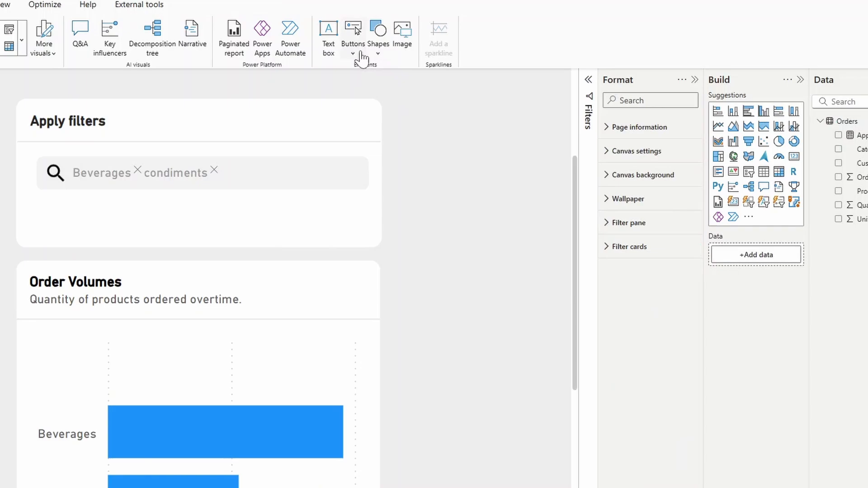
pyautogui.click(360, 57)
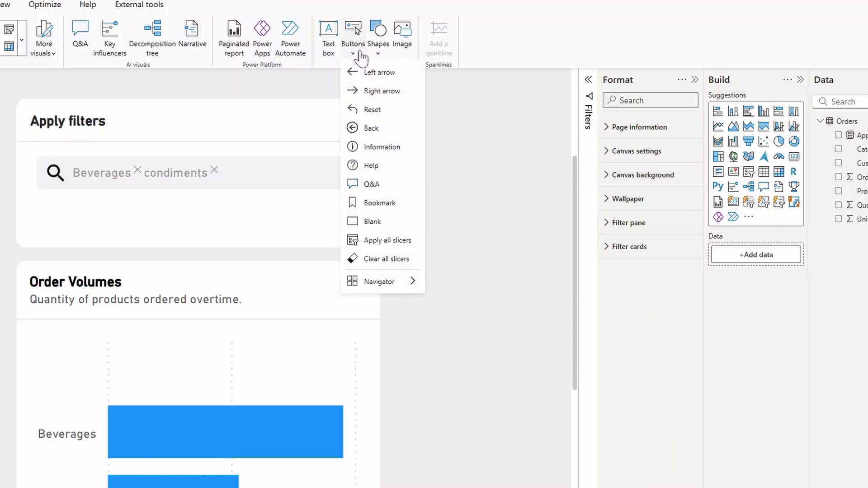
pyautogui.click(373, 222)
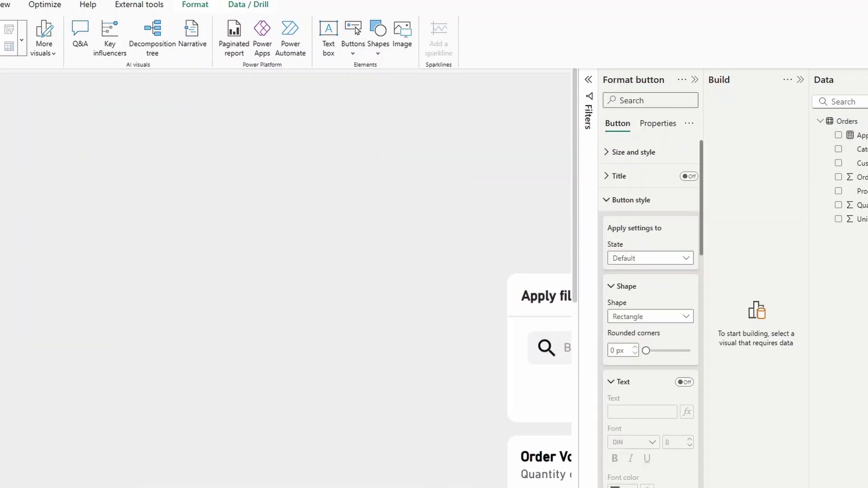
pyautogui.moveTo(195, 321); pyautogui.dragTo(383, 316)
# Step: Turn off the blank button's icon in its style settings
pyautogui.click(633, 201)
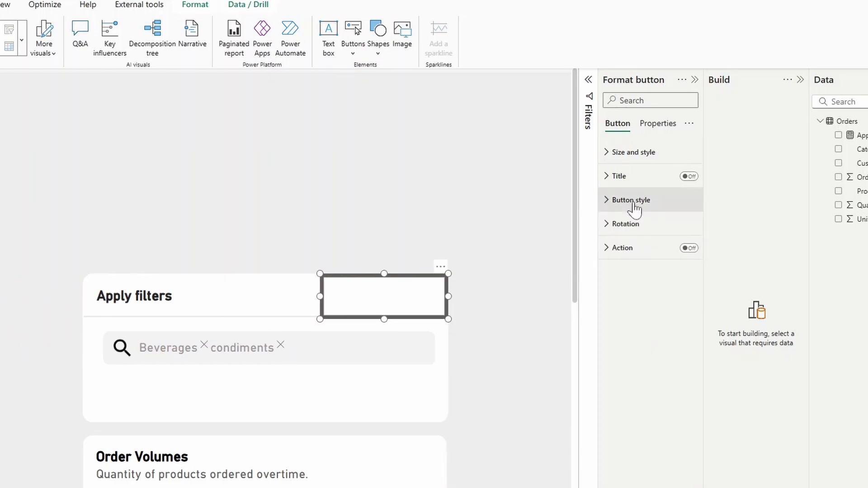
pyautogui.click(638, 156)
pyautogui.scroll(-5, 653, 312)
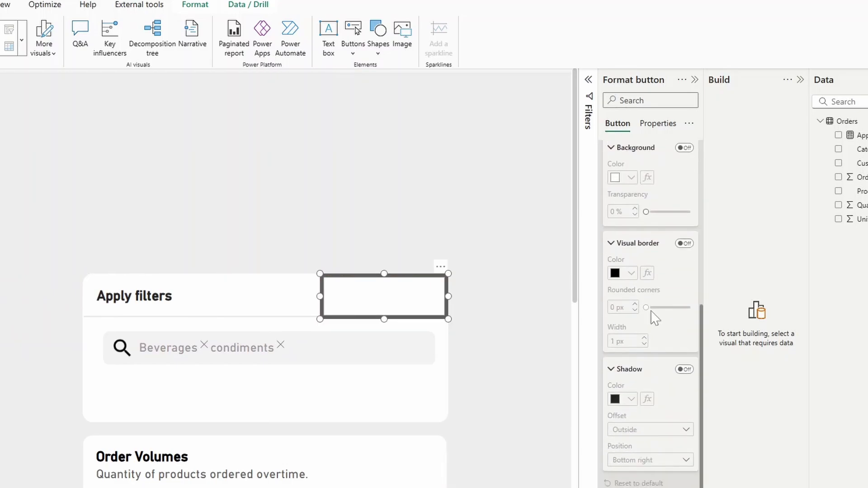
pyautogui.scroll(5, 653, 208)
pyautogui.click(638, 152)
pyautogui.click(632, 198)
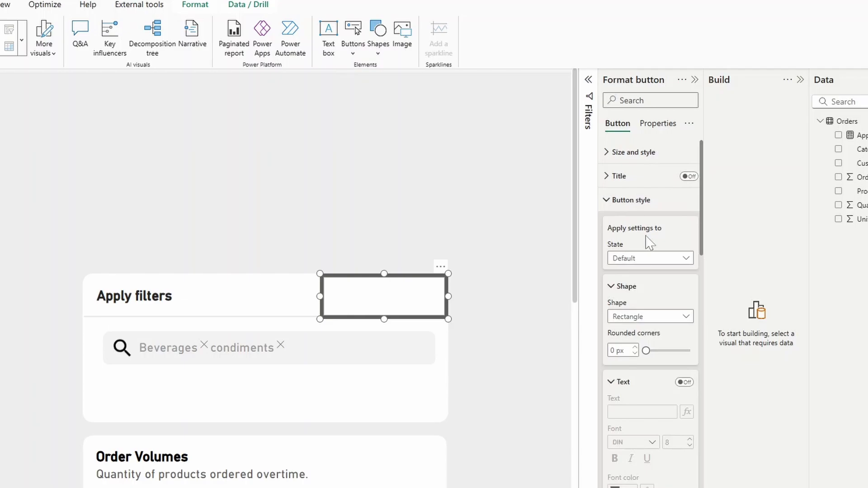
pyautogui.scroll(-3, 656, 253)
pyautogui.scroll(2, 654, 262)
pyautogui.scroll(-6, 656, 260)
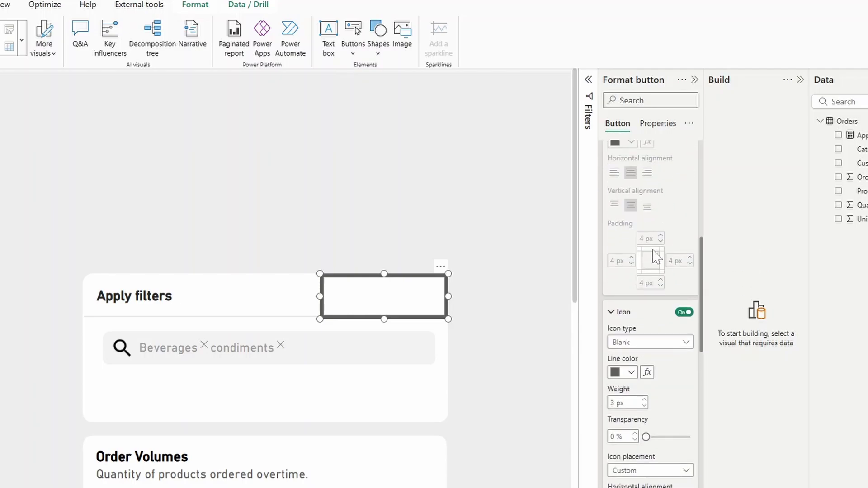
pyautogui.scroll(-2, 665, 312)
pyautogui.scroll(1, 662, 294)
pyautogui.click(684, 252)
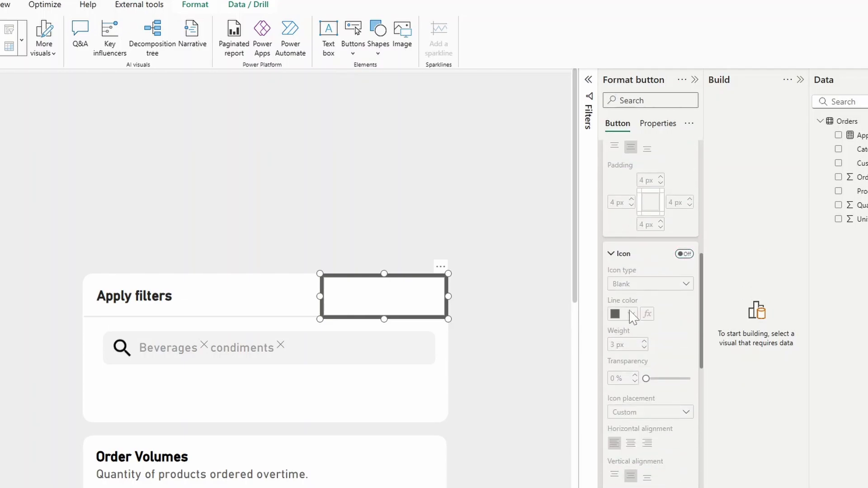
# Step: Switch off the button's border
pyautogui.scroll(-5, 630, 317)
pyautogui.scroll(-4, 631, 319)
pyautogui.click(683, 237)
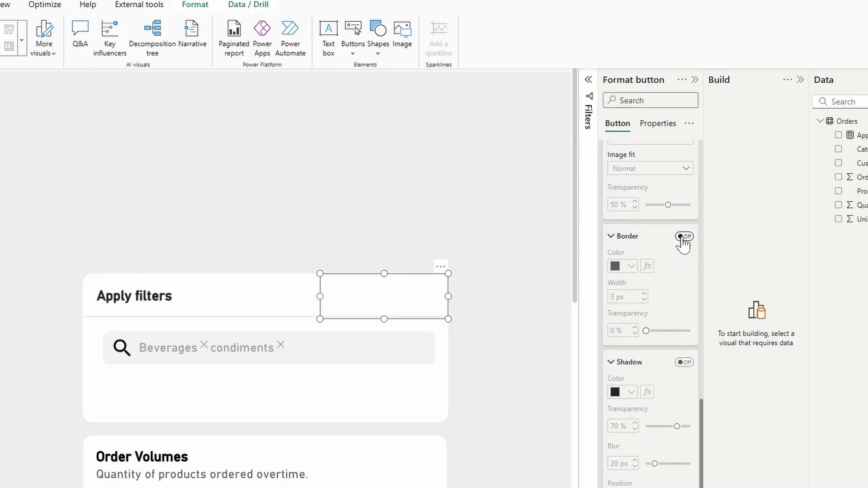
pyautogui.scroll(1, 658, 312)
pyautogui.scroll(10, 655, 310)
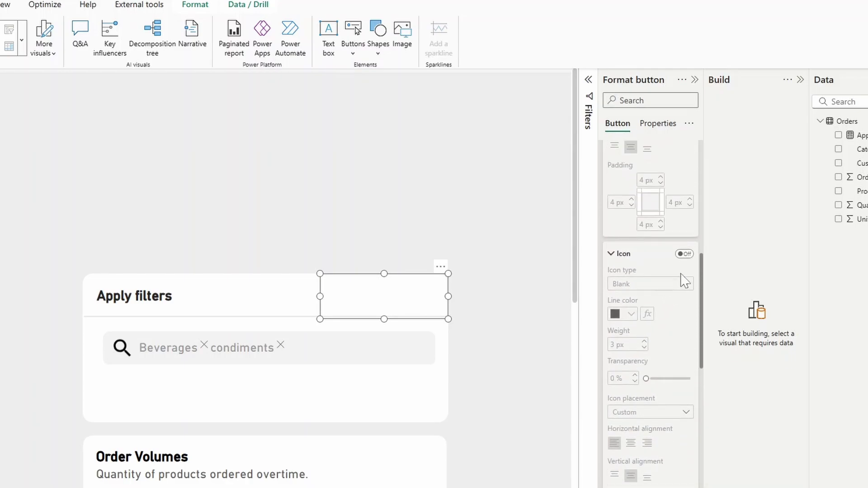
pyautogui.scroll(2, 669, 277)
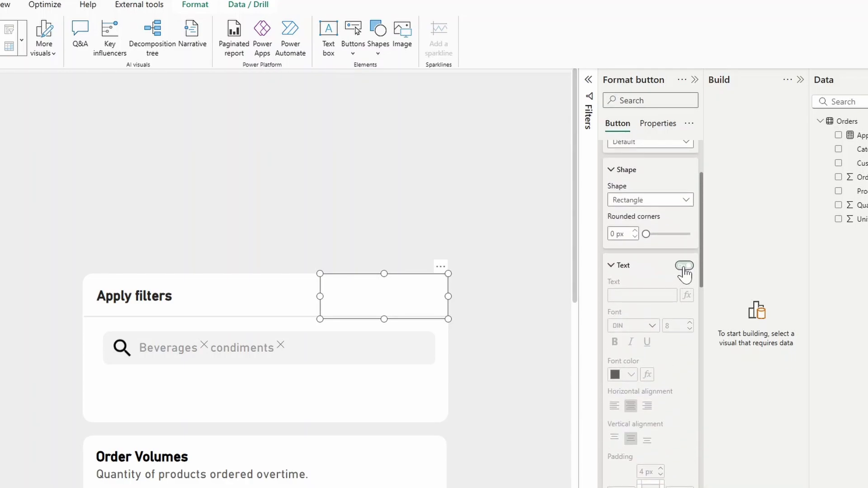
# Step: Give the button a bright blue 'Clear All' text label and make it narrower
pyautogui.click(684, 265)
pyautogui.click(642, 295)
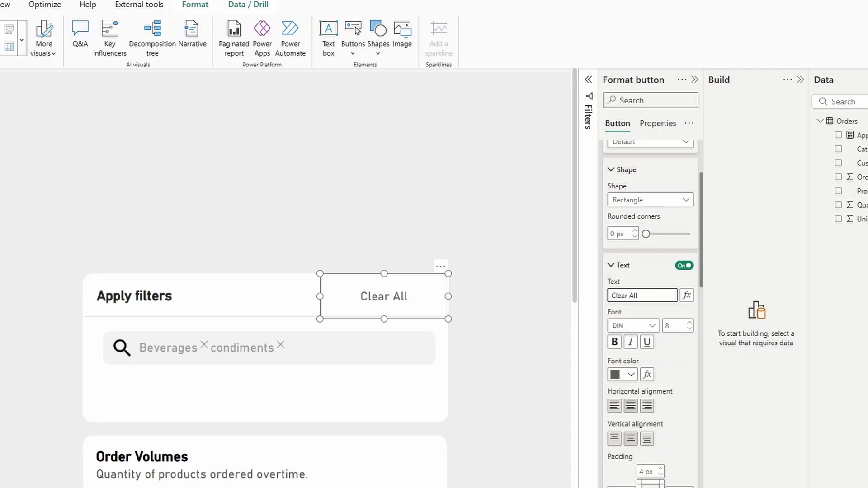
pyautogui.click(630, 374)
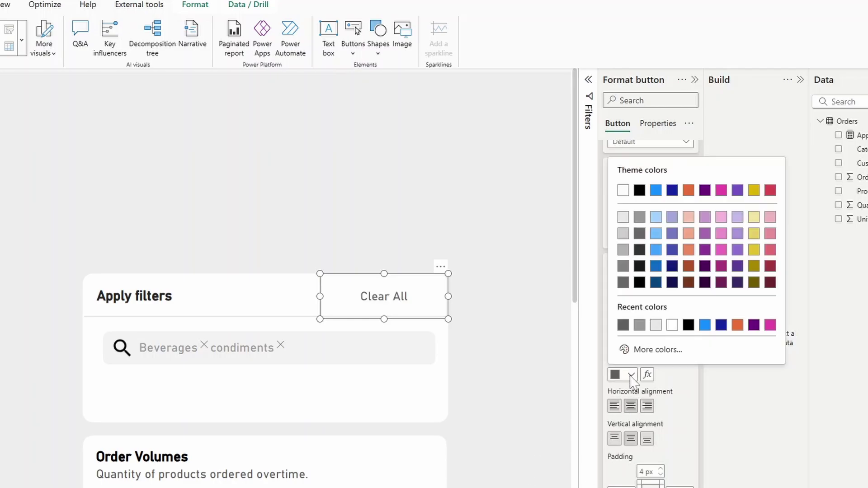
pyautogui.click(657, 190)
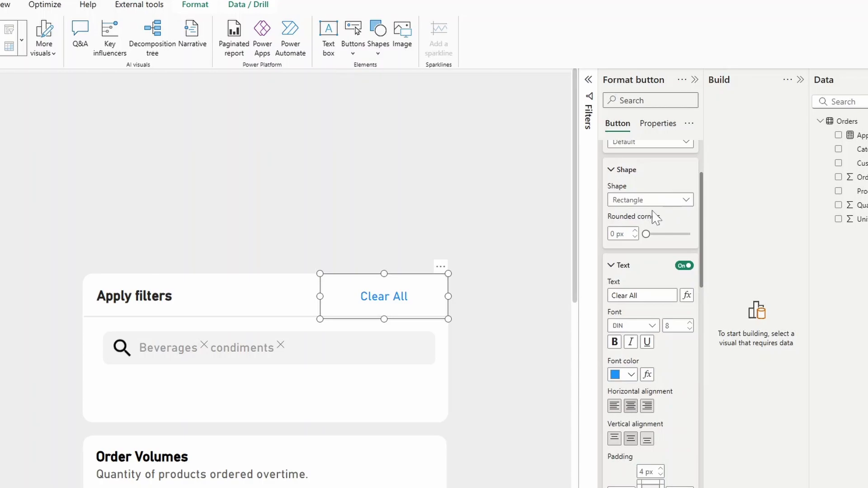
pyautogui.moveTo(319, 296); pyautogui.dragTo(364, 297)
pyautogui.scroll(3, 646, 203)
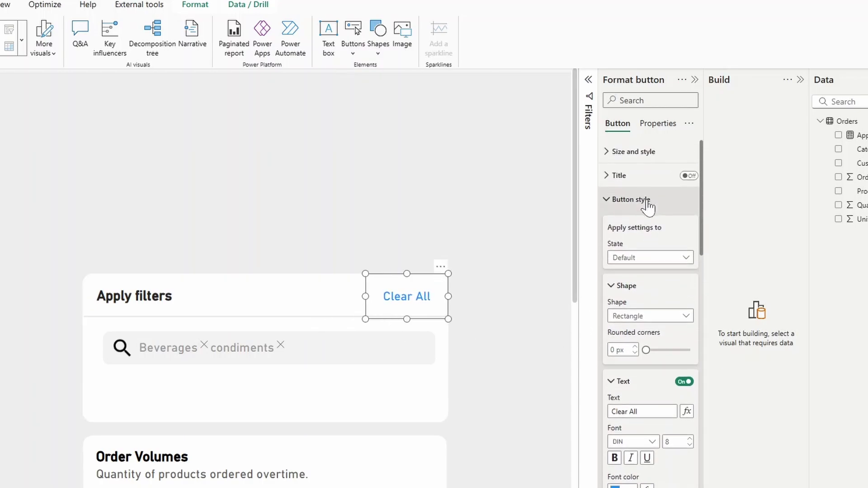
# Step: Enable the button's action and set its type to Clear all slicers
pyautogui.click(646, 262)
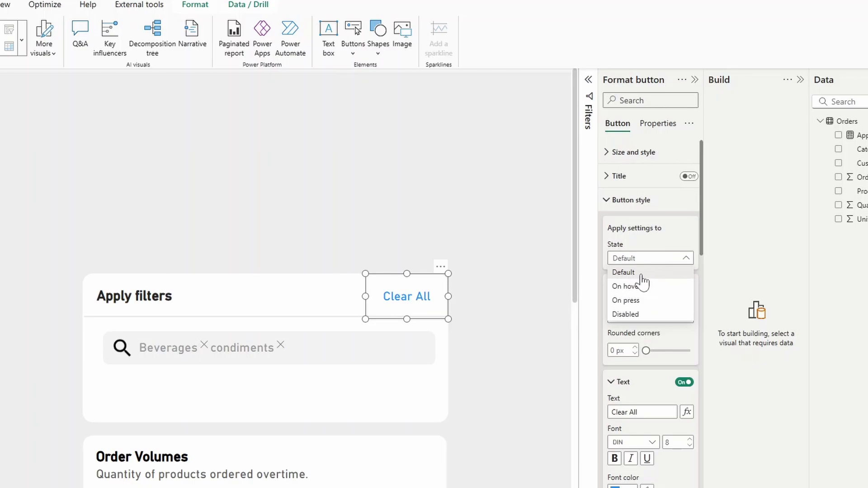
pyautogui.press('Escape')
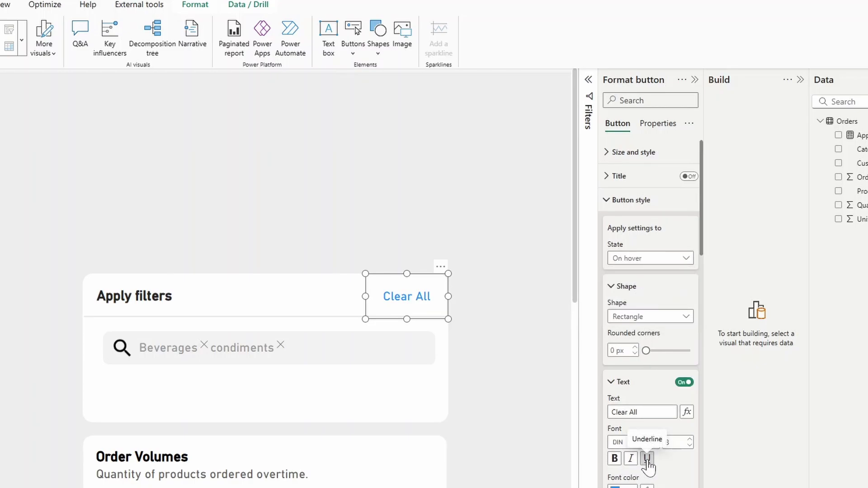
pyautogui.click(649, 205)
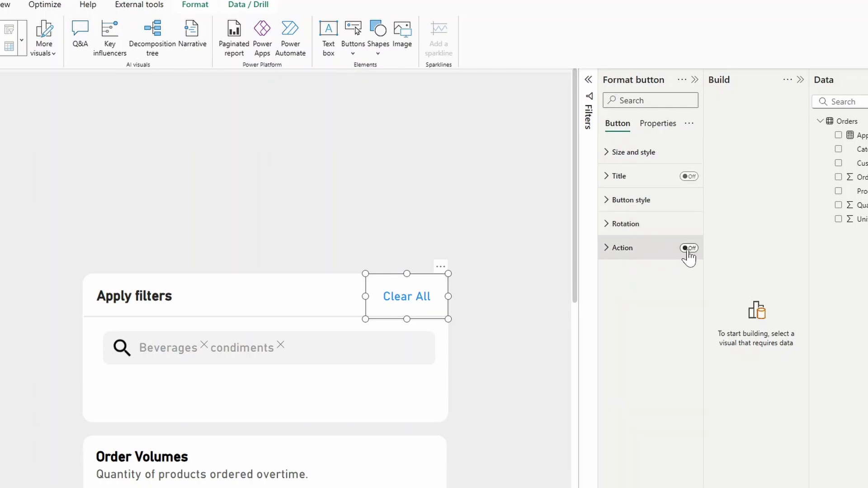
pyautogui.click(689, 248)
pyautogui.click(639, 251)
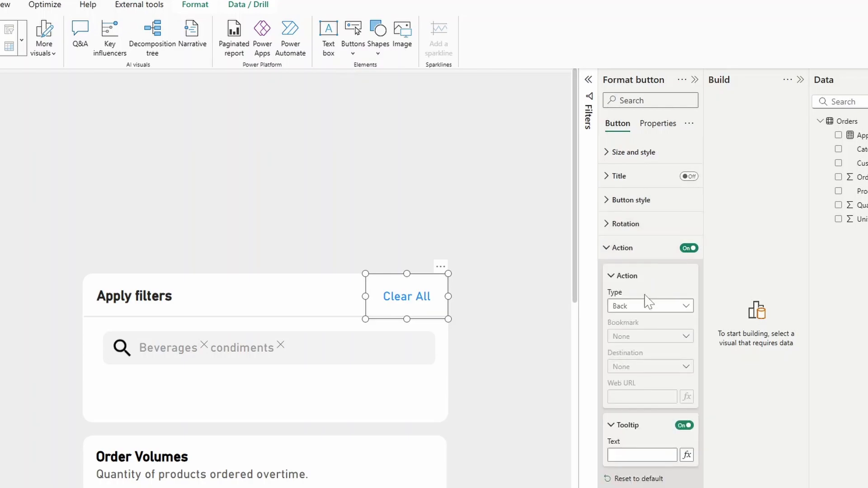
pyautogui.click(641, 311)
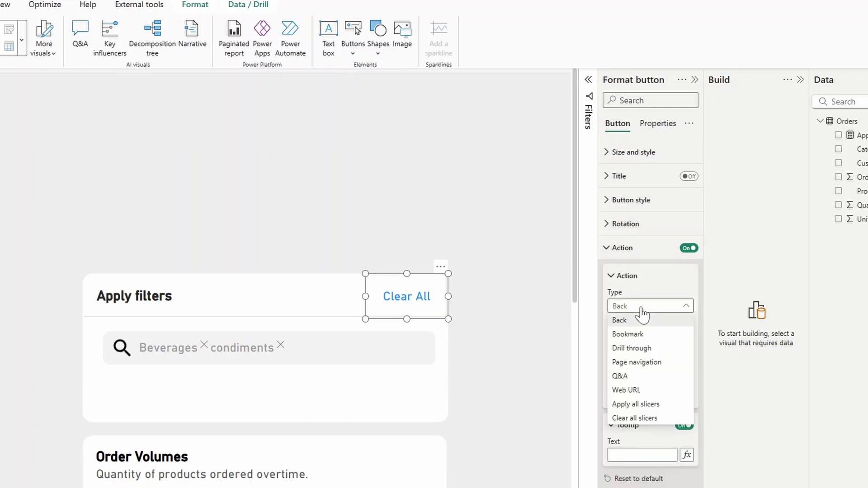
pyautogui.click(644, 420)
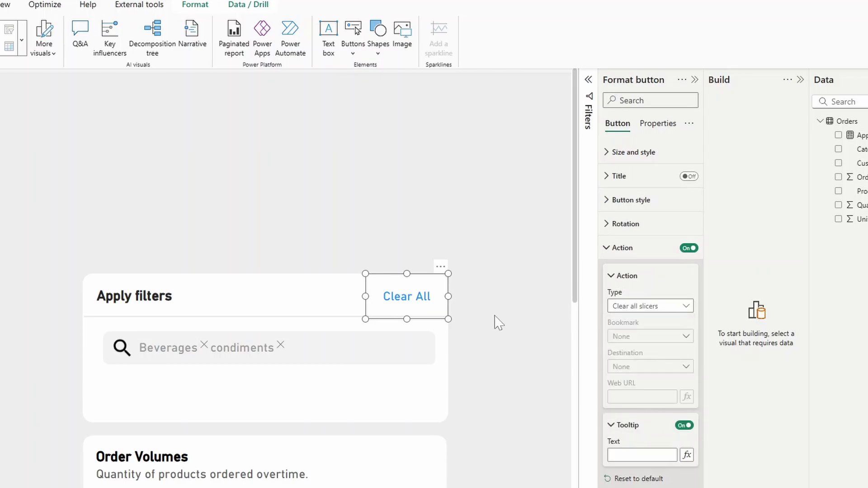
# Step: Use the Clear All button to empty the category search so Order Volumes shows every category
pyautogui.click(512, 246)
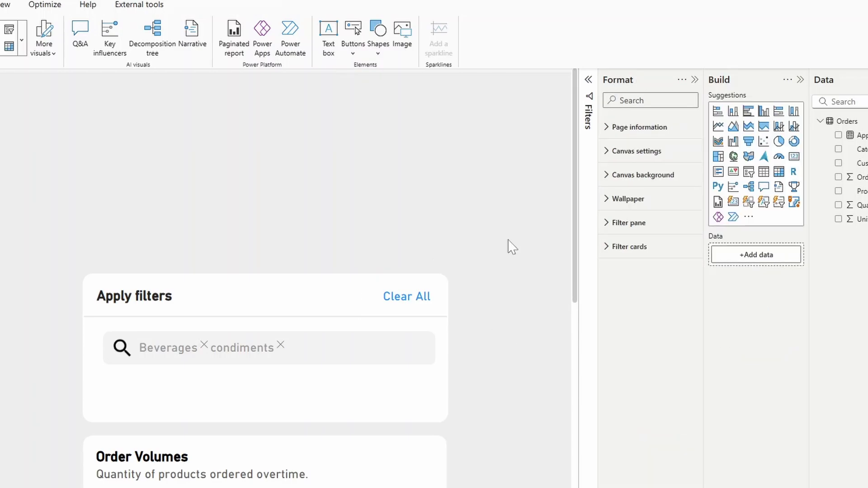
pyautogui.keyDown('ctrl'); pyautogui.click(417, 307); pyautogui.keyUp('ctrl')
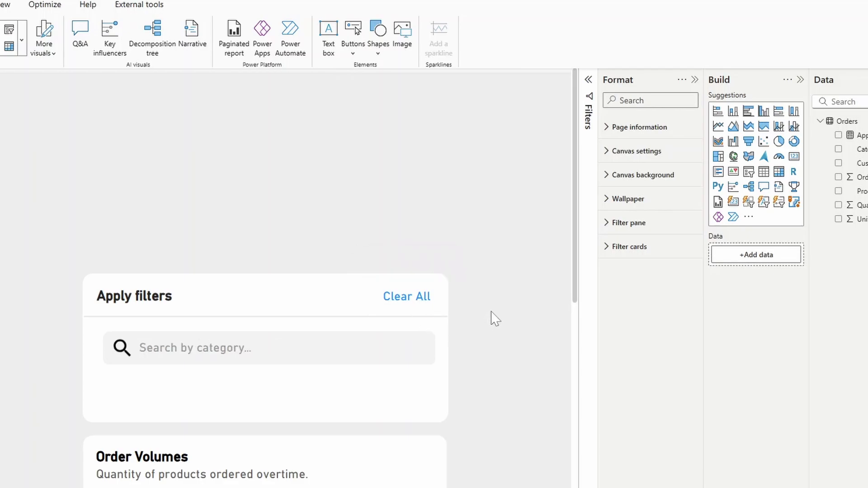
pyautogui.scroll(-3, 469, 312)
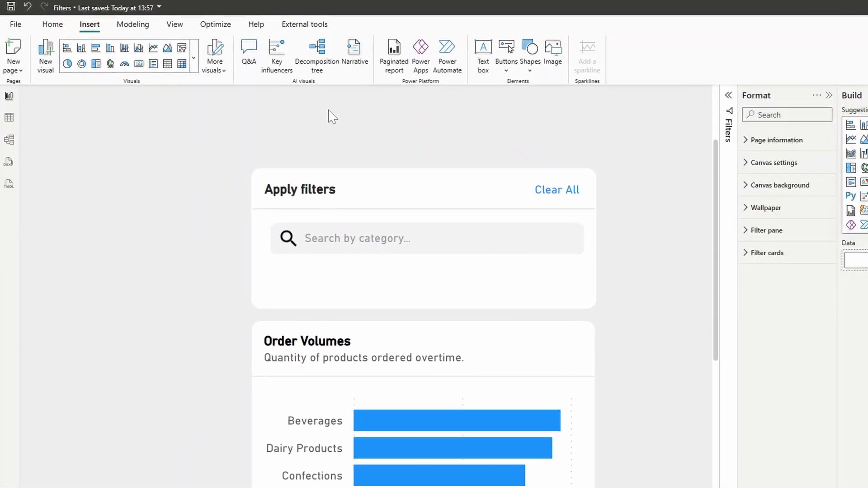
# Step: Launch DAX Studio from External tools, connected to this report's model
pyautogui.click(353, 28)
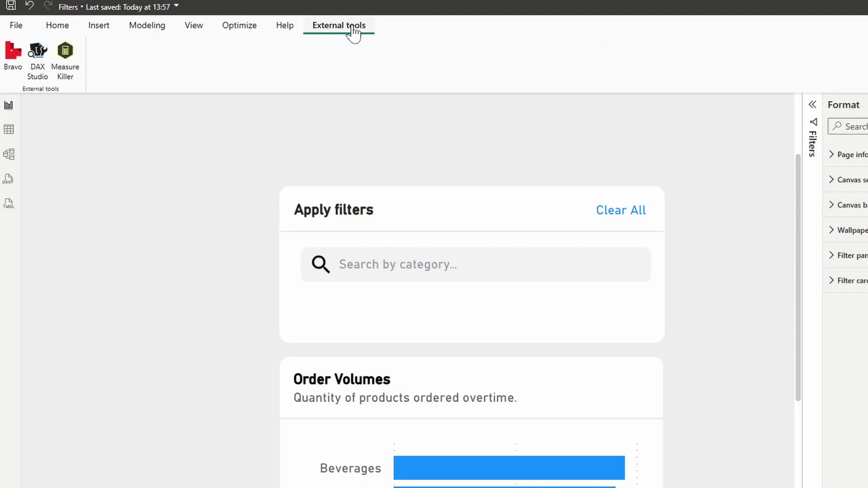
pyautogui.click(38, 67)
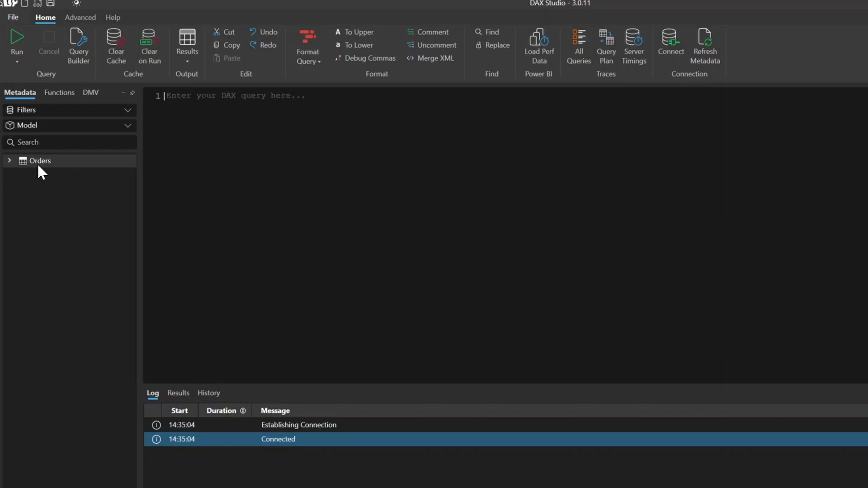
# Step: Generate the Orders filter dump measure, copy its code, and close DAX Studio without saving
pyautogui.rightClick(39, 162)
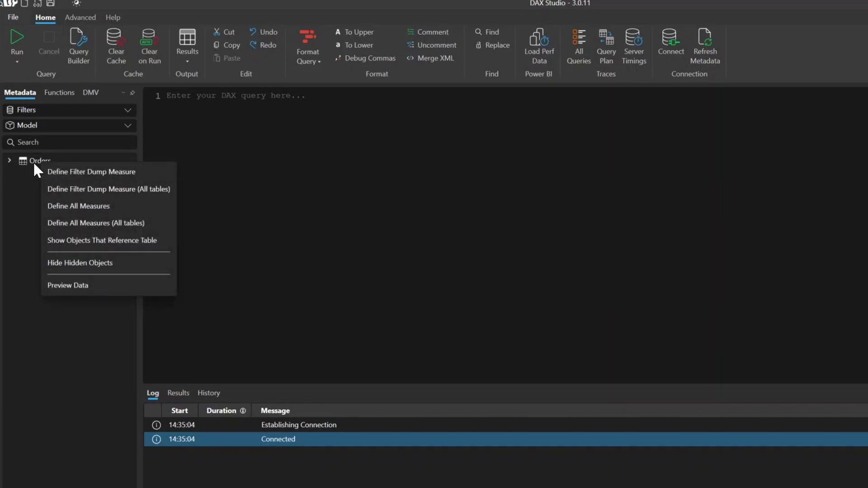
pyautogui.click(70, 172)
pyautogui.hotkey('ctrl', 'a')
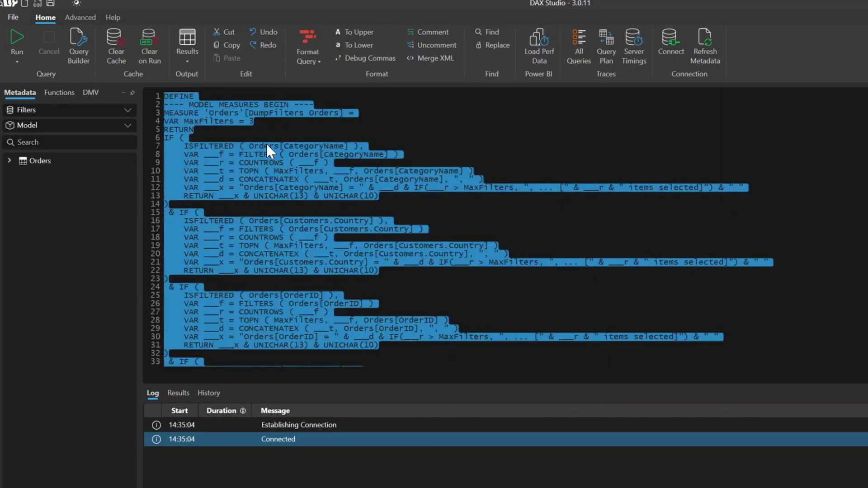
pyautogui.hotkey('alt', 'F4')
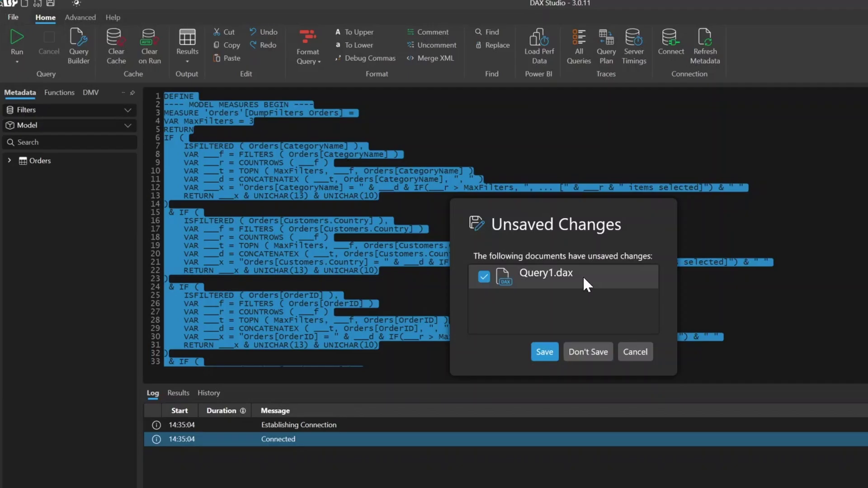
pyautogui.click(587, 354)
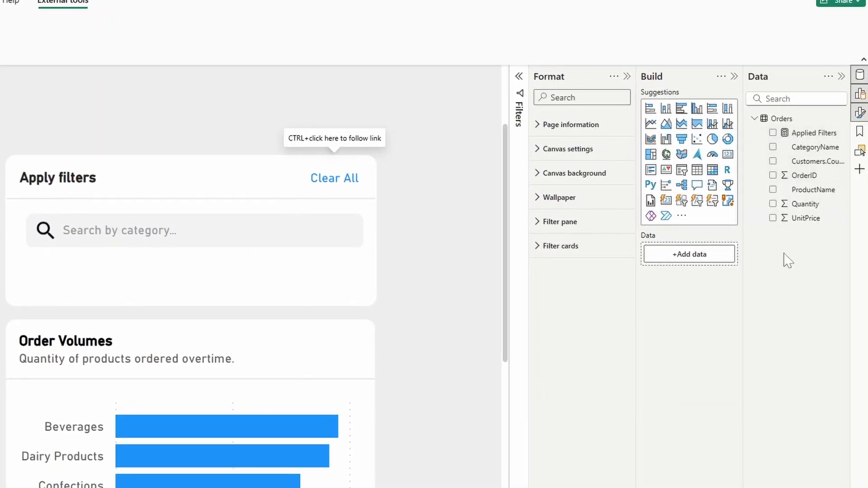
# Step: Replace the Applied Filters formula with 'Applied Filters =' followed by the pasted filter dump code
pyautogui.click(801, 134)
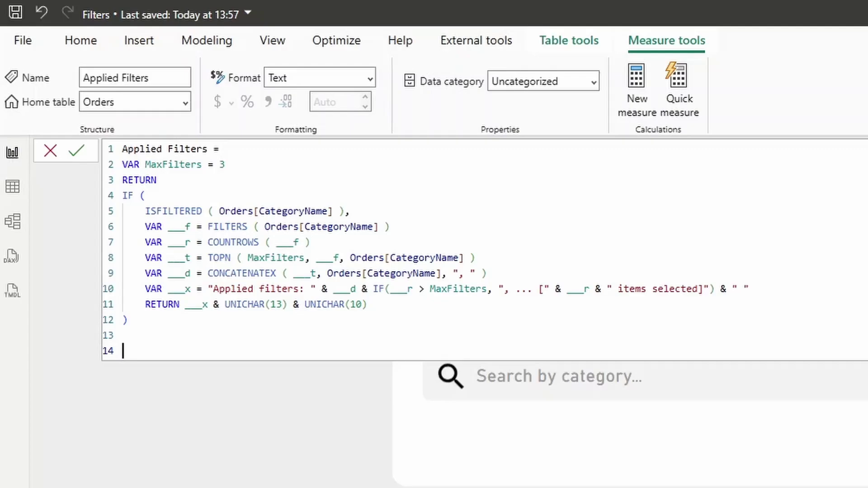
pyautogui.hotkey('ctrl', 'a')
pyautogui.press('Delete')
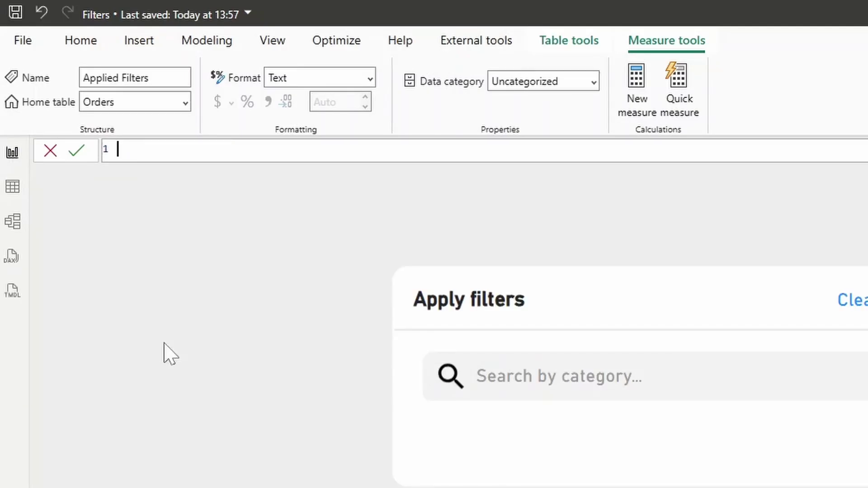
pyautogui.write('Applied Filter')
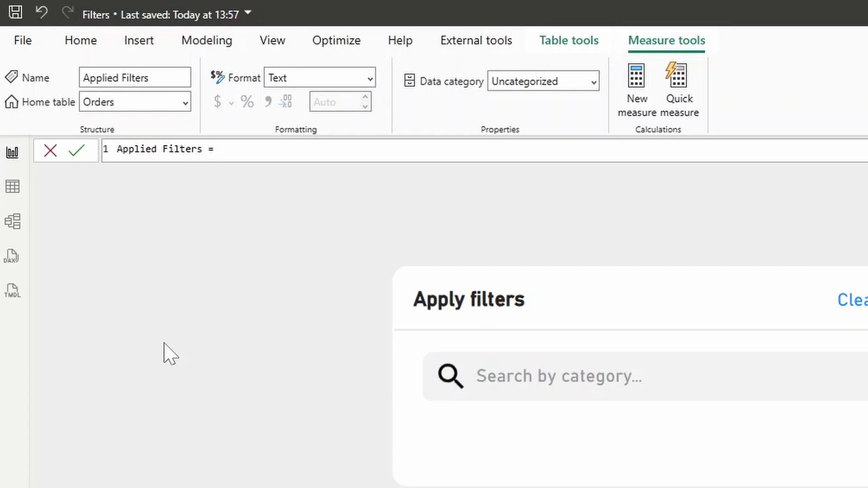
pyautogui.write('s =')
pyautogui.hotkey('shift', 'Return')
pyautogui.hotkey('ctrl', 'v')
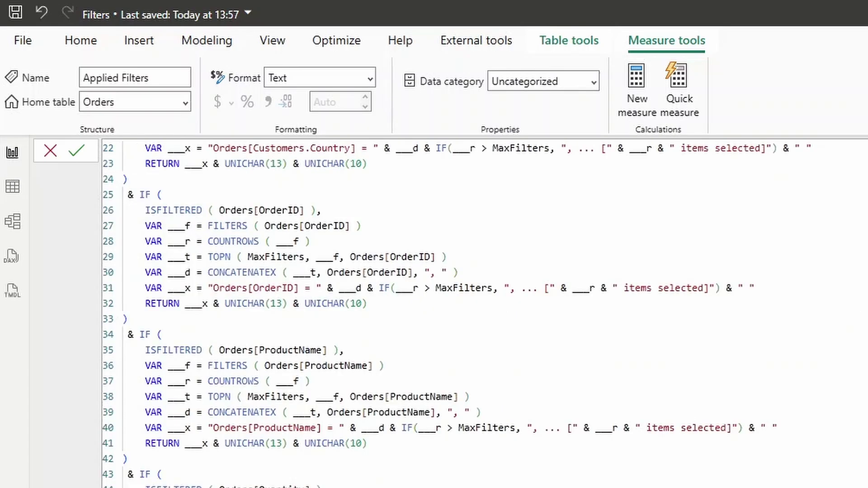
# Step: Delete the DEFINE and MEASURE header lines from the top of the formula
pyautogui.hotkey('ctrl', 'Home')
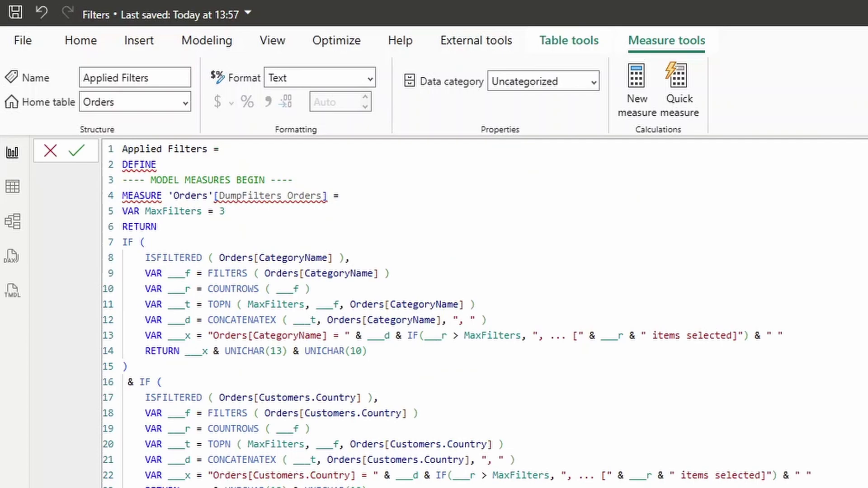
pyautogui.hotkey('shift', 'Up')
pyautogui.hotkey('shift', 'Up')
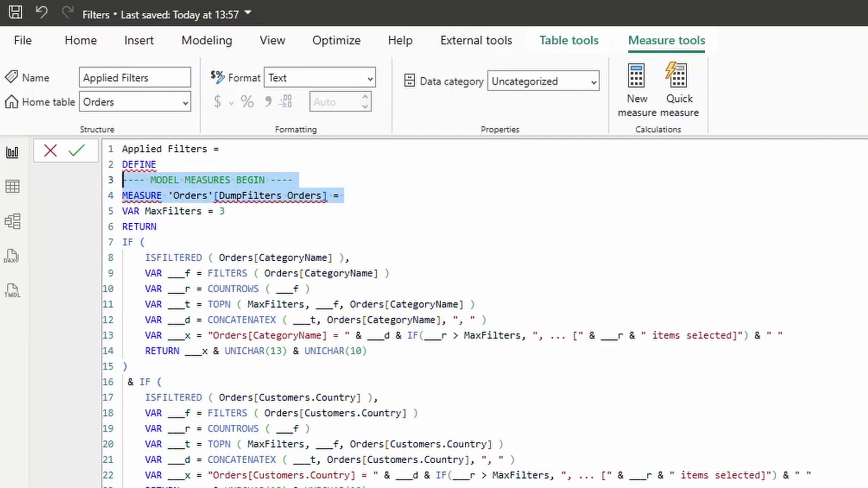
pyautogui.hotkey('shift', 'Up')
pyautogui.press('BackSpace')
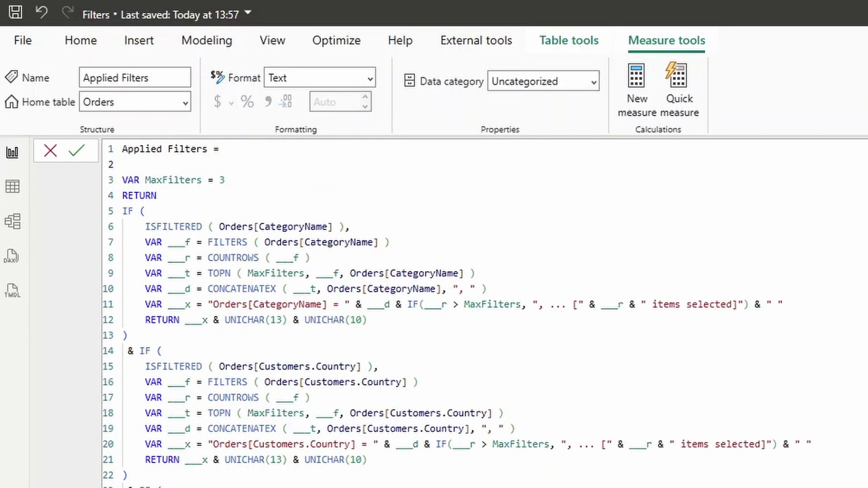
pyautogui.press('BackSpace')
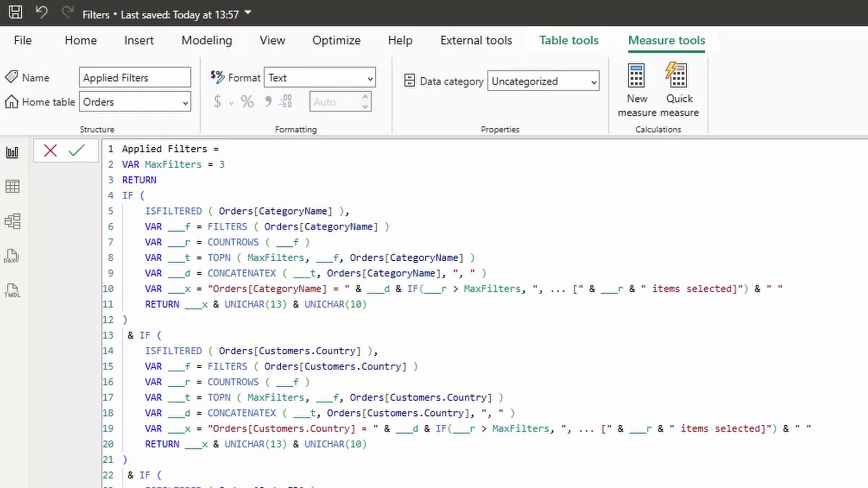
# Step: Delete every IF block after the CategoryName block in the Applied Filters formula
pyautogui.moveTo(122, 195); pyautogui.dragTo(128, 320)
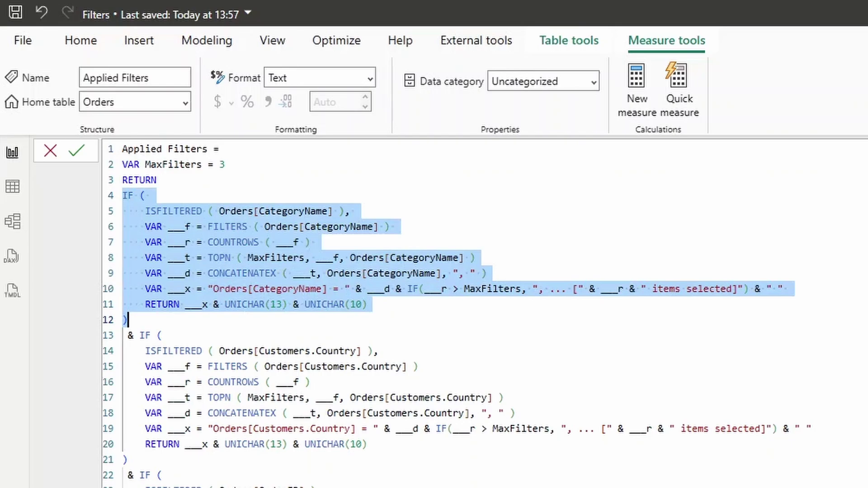
pyautogui.scroll(-6, 452, 312)
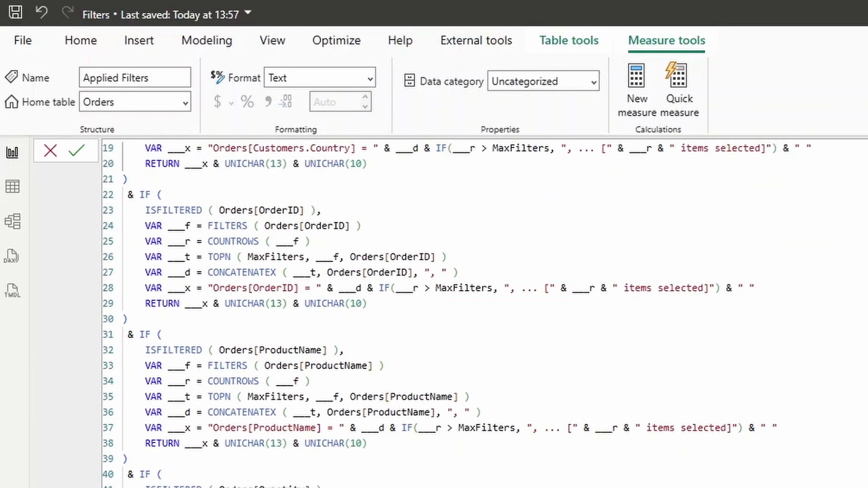
pyautogui.scroll(6, 452, 312)
pyautogui.moveTo(334, 485); pyautogui.dragTo(128, 319)
pyautogui.press('Delete')
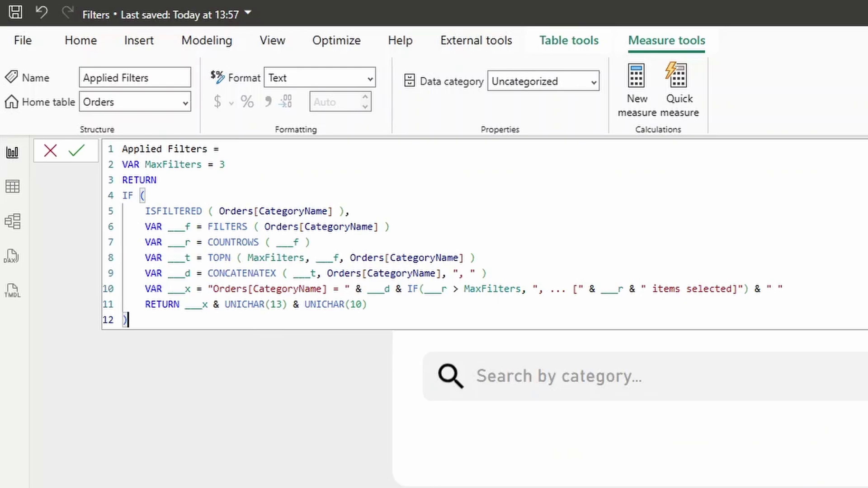
# Step: Relabel 'Orders[CategoryName] =' as 'Category:' and commit the measure
pyautogui.moveTo(214, 289); pyautogui.dragTo(326, 288)
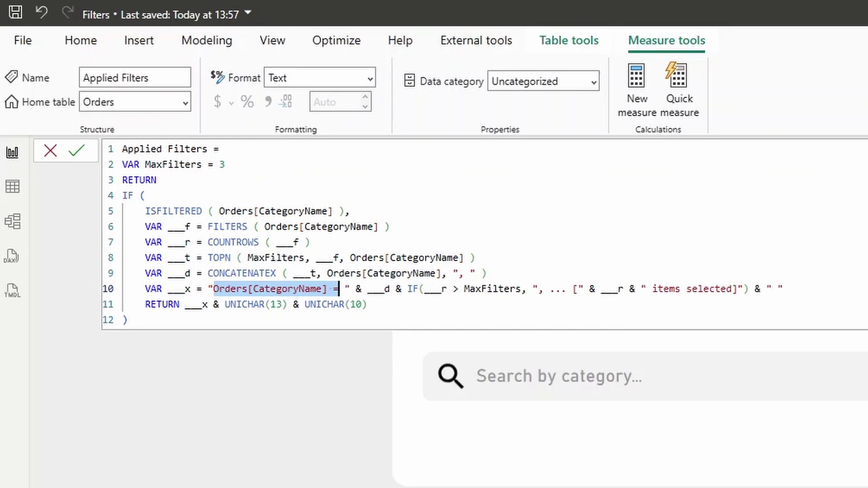
pyautogui.write('Categor')
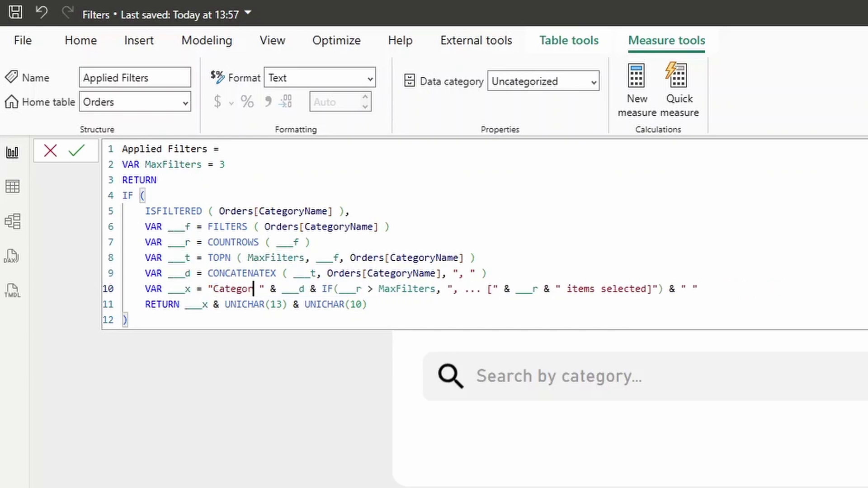
pyautogui.write('y:')
pyautogui.click(566, 209)
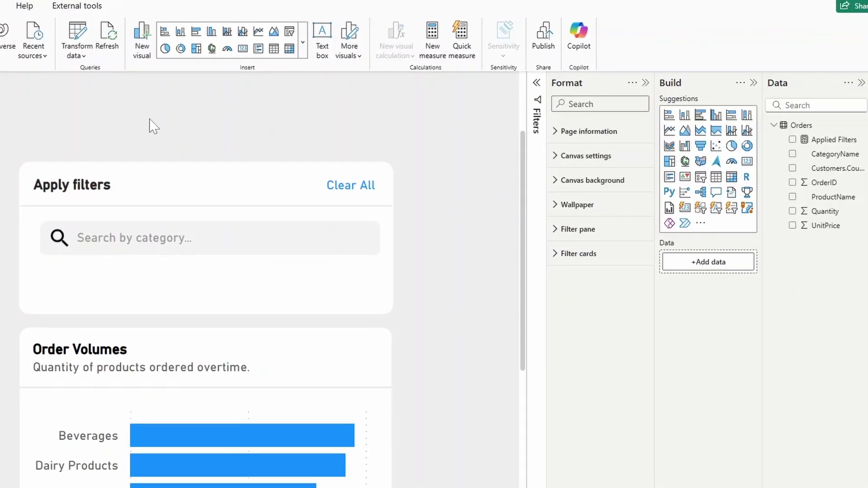
# Step: Add a new card visual and size it inside the Apply filters panel, clear of Order Volumes
pyautogui.click(685, 208)
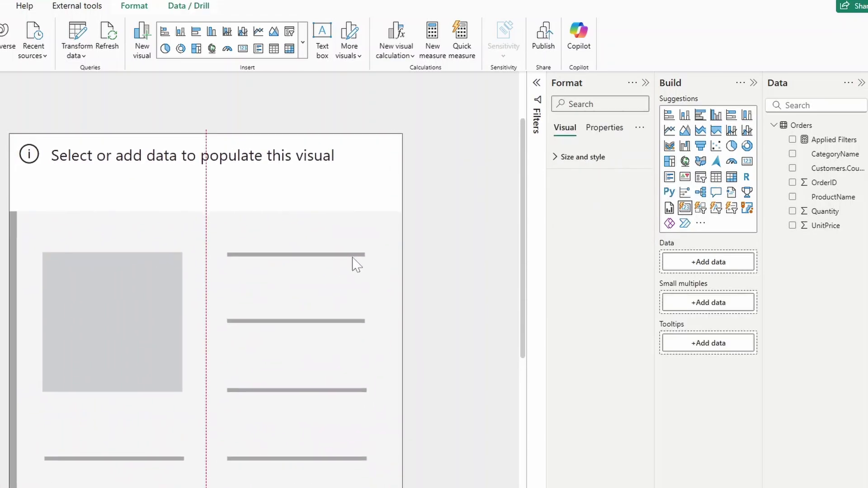
pyautogui.moveTo(198, 136); pyautogui.dragTo(254, 308)
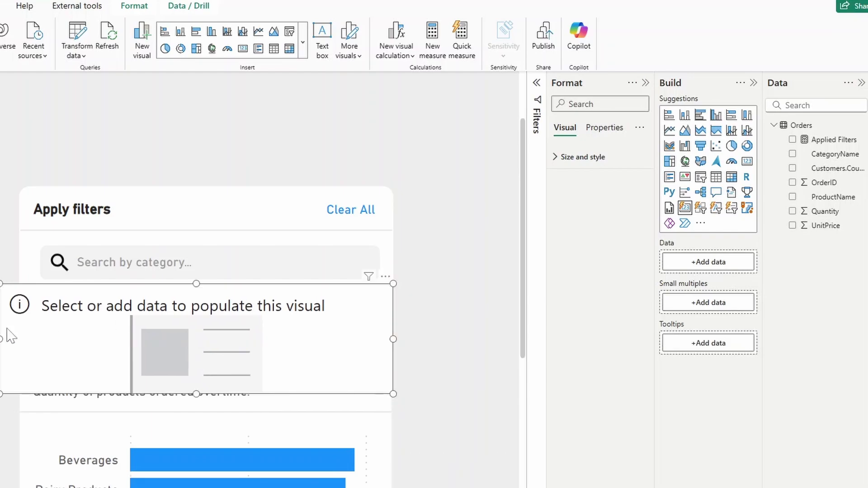
pyautogui.moveTo(5, 337); pyautogui.dragTo(17, 345)
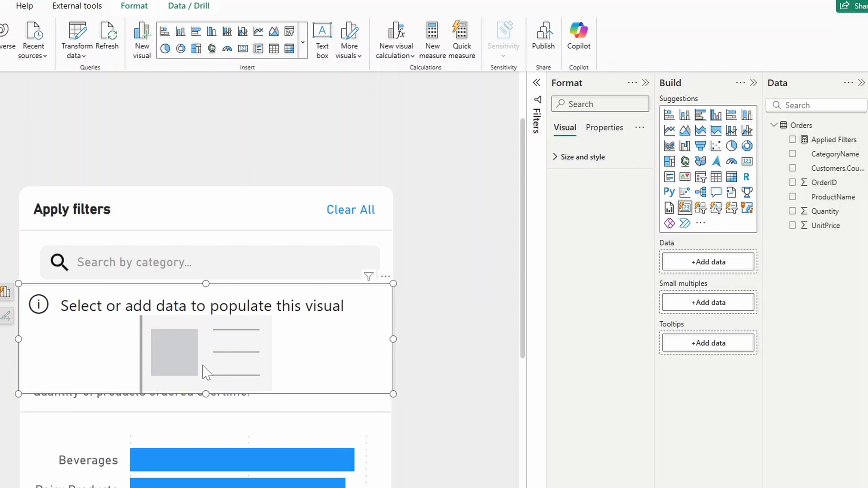
pyautogui.moveTo(207, 392); pyautogui.dragTo(216, 340)
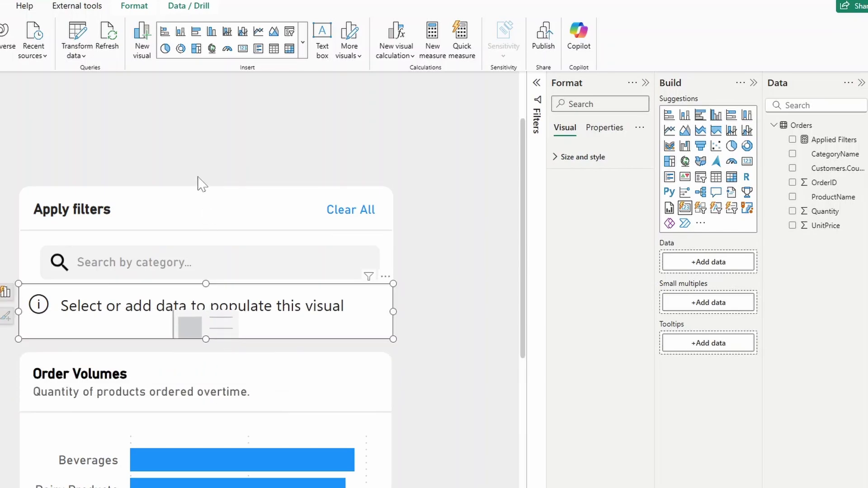
# Step: Move the panel title, Clear All button and category search box up in the panel
pyautogui.click(76, 212)
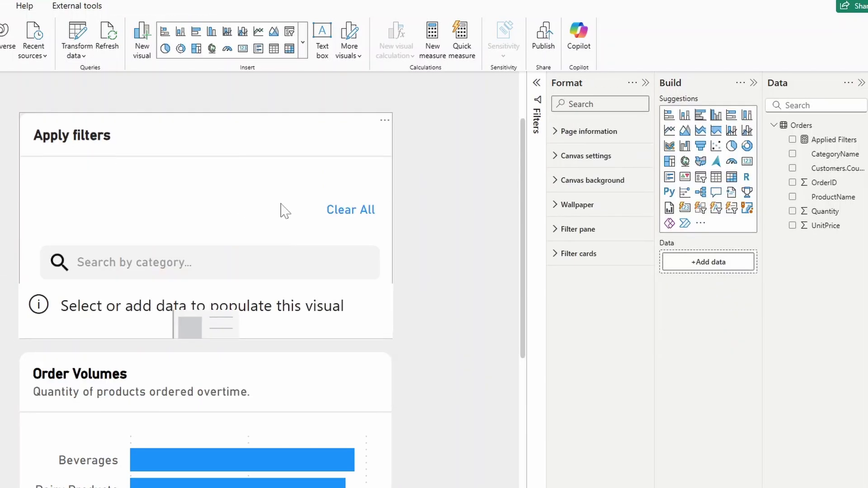
pyautogui.click(53, 280)
pyautogui.click(64, 257)
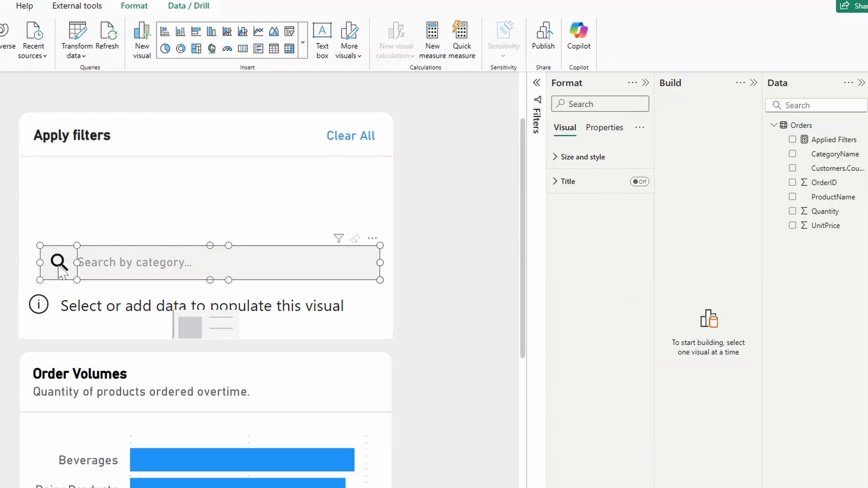
pyautogui.moveTo(64, 257); pyautogui.dragTo(64, 182)
# Step: Enlarge the card under the search box and show the Applied Filters measure in it
pyautogui.click(226, 263)
pyautogui.moveTo(223, 256); pyautogui.dragTo(222, 248)
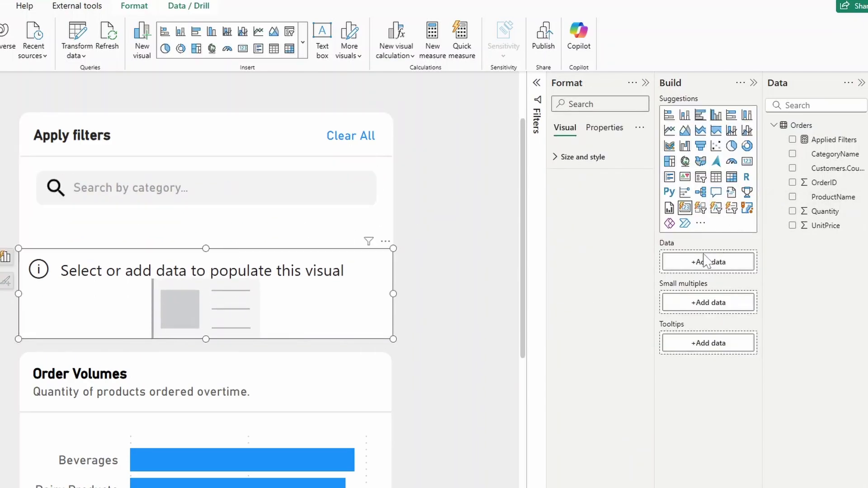
pyautogui.moveTo(814, 140); pyautogui.dragTo(717, 266)
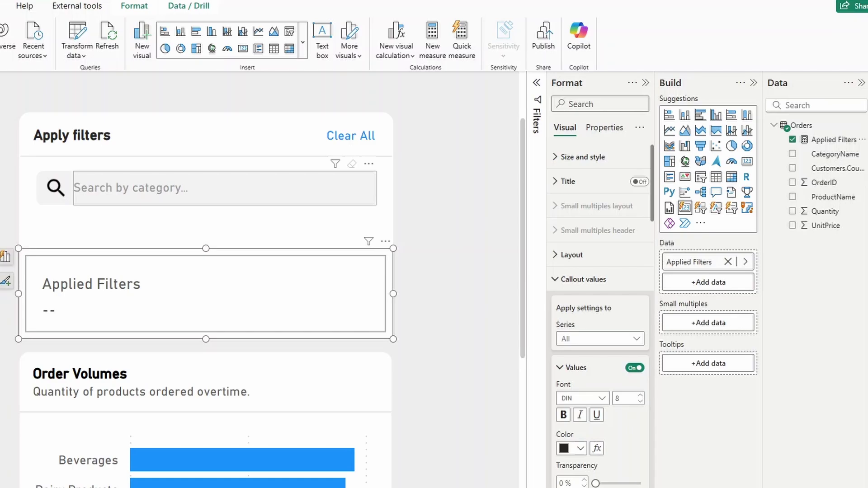
# Step: Turn off the card's background and set its padding to 0
pyautogui.click(563, 159)
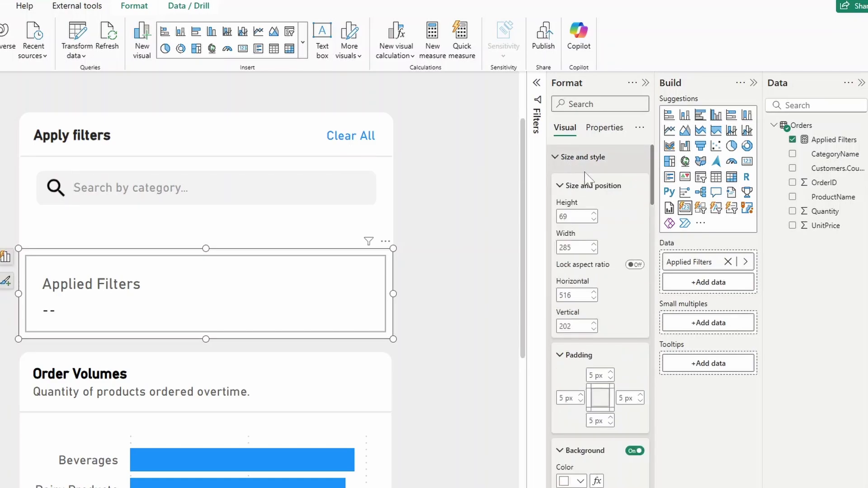
pyautogui.click(634, 450)
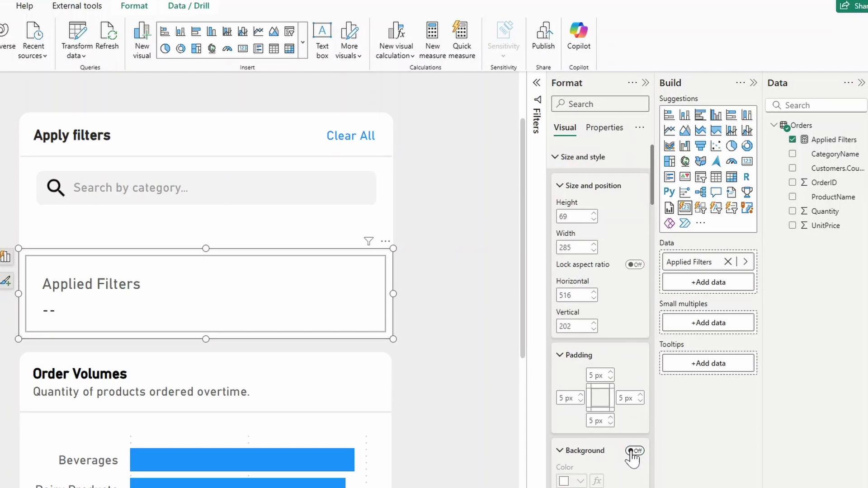
pyautogui.click(593, 376)
pyautogui.write('0')
pyautogui.click(597, 421)
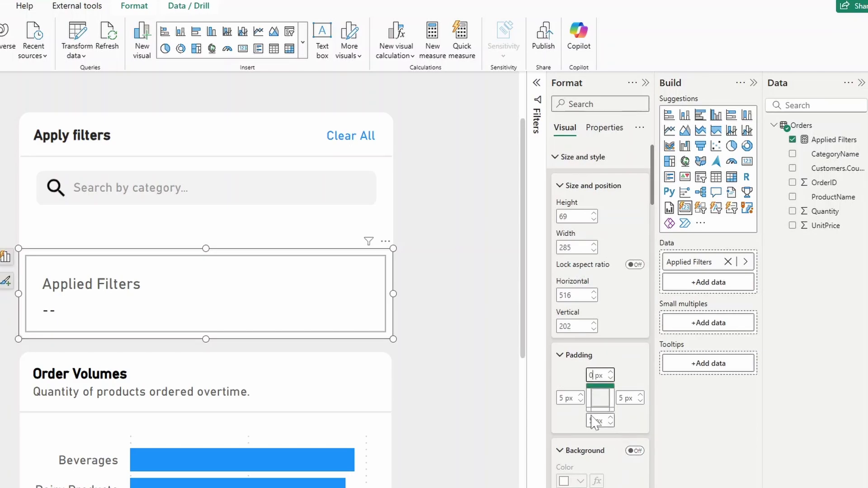
pyautogui.write('0')
pyautogui.press('Tab')
pyautogui.write('0')
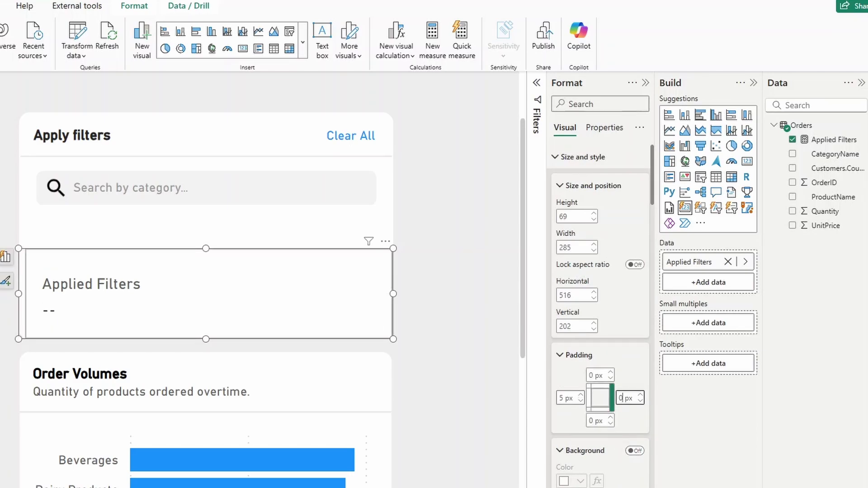
# Step: Hide the card's label and show 'No filters selected' when the result is blank
pyautogui.scroll(-1, 608, 311)
pyautogui.scroll(-3, 607, 334)
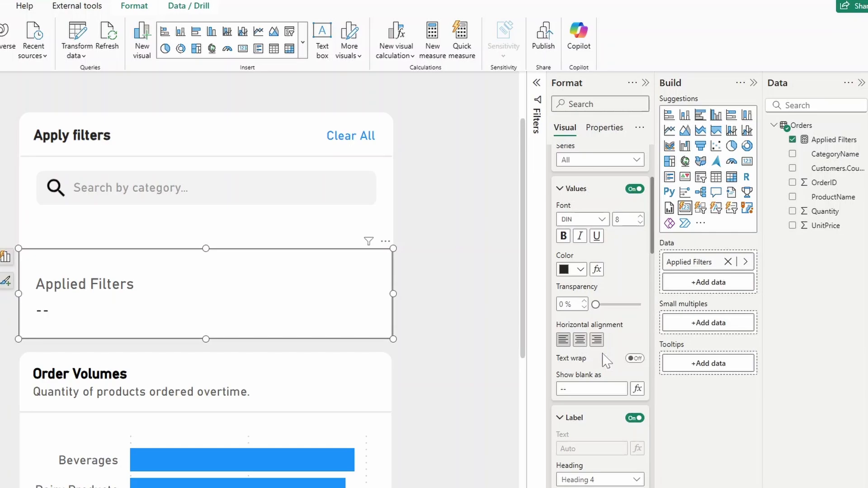
pyautogui.click(634, 418)
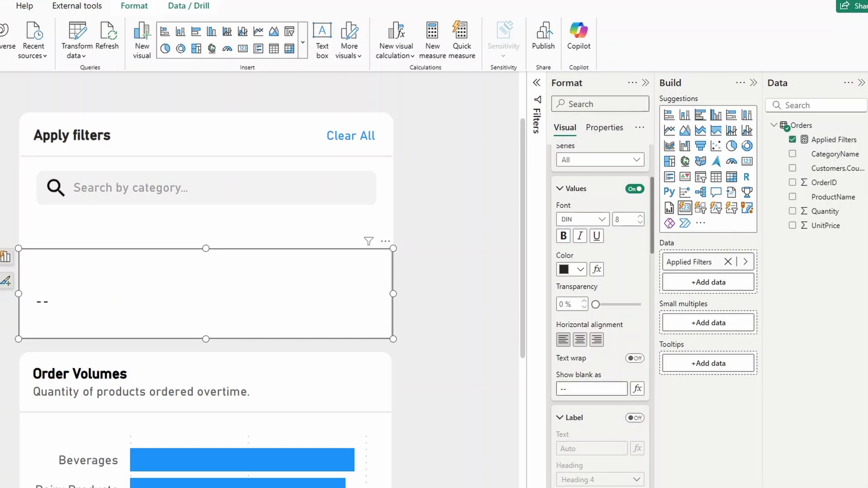
pyautogui.click(565, 389)
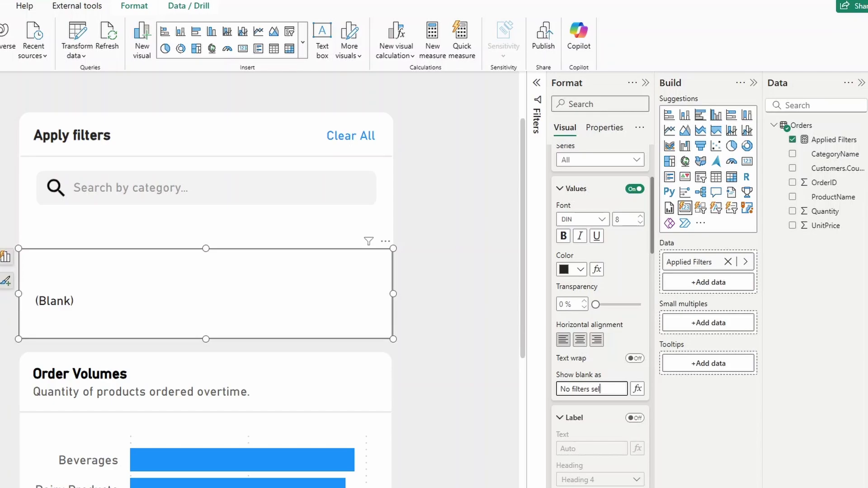
pyautogui.press('Return')
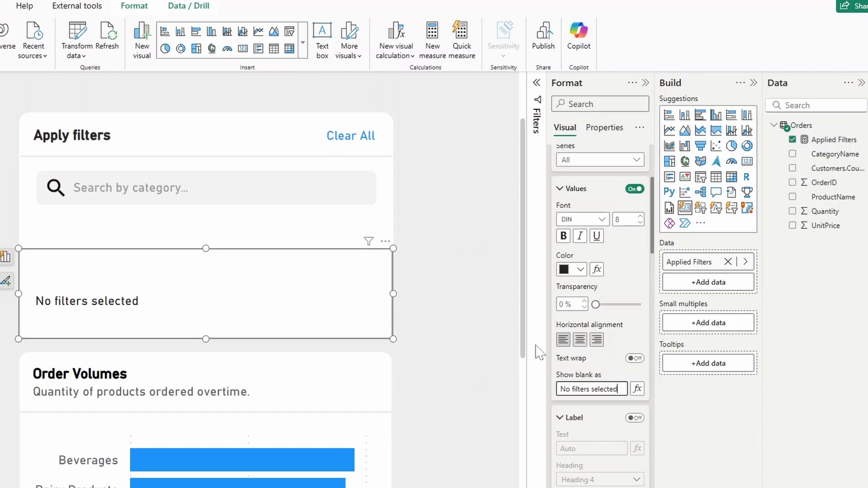
# Step: Make the card's value text grey and choose Narrow padding
pyautogui.scroll(1, 573, 317)
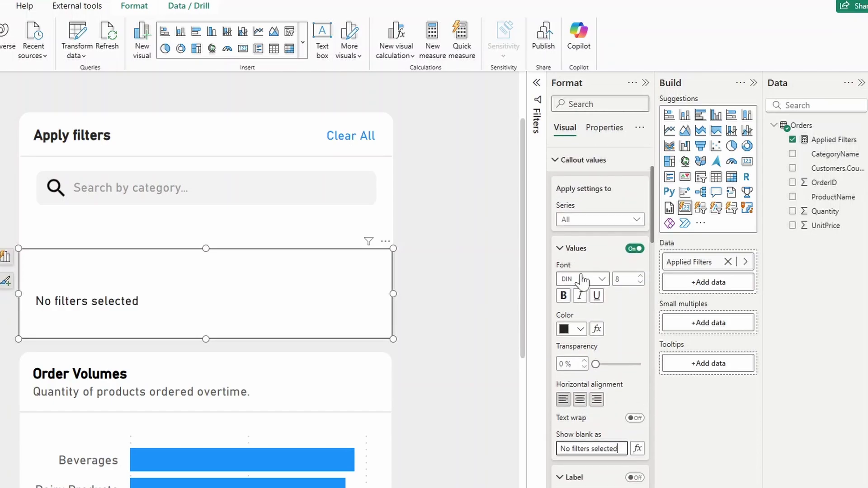
pyautogui.click(581, 329)
pyautogui.click(588, 398)
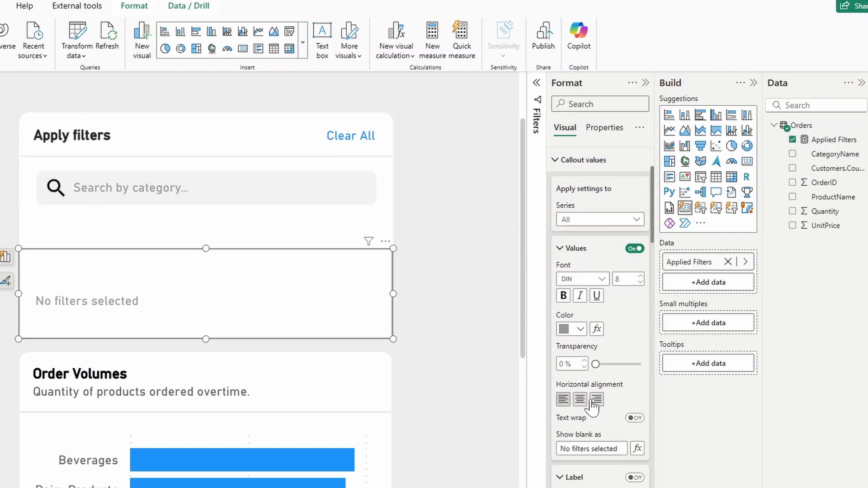
pyautogui.scroll(-10, 583, 362)
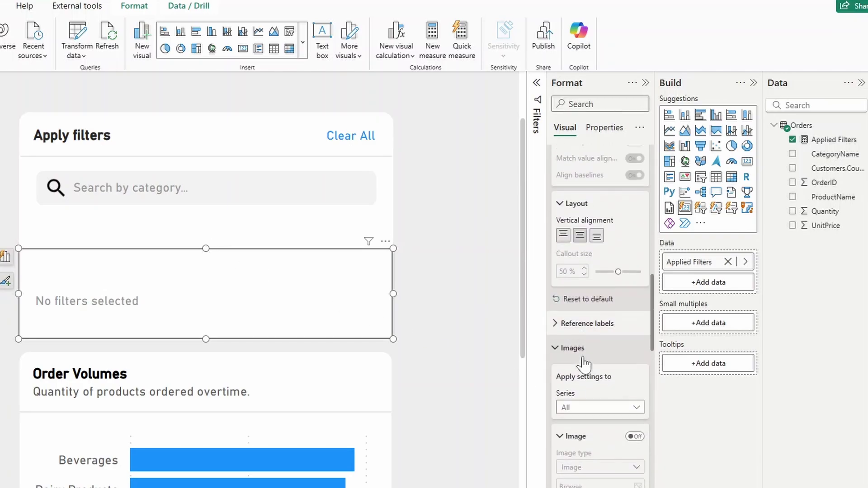
pyautogui.scroll(-5, 583, 362)
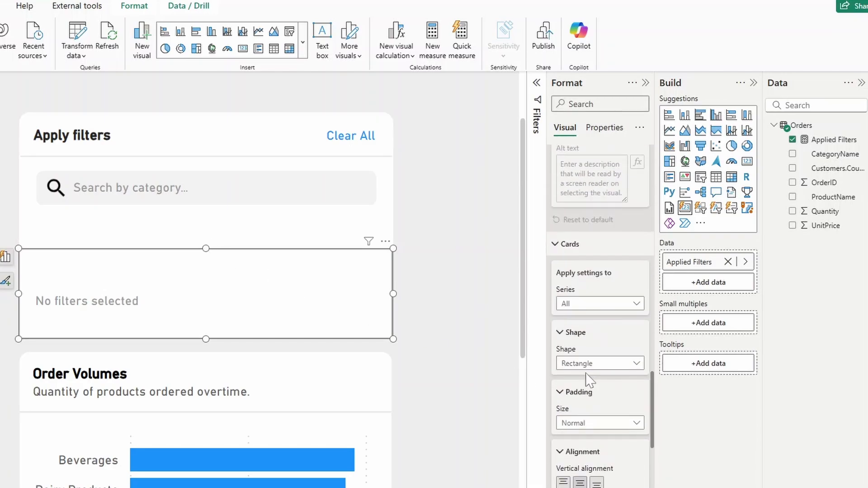
pyautogui.scroll(-2, 587, 380)
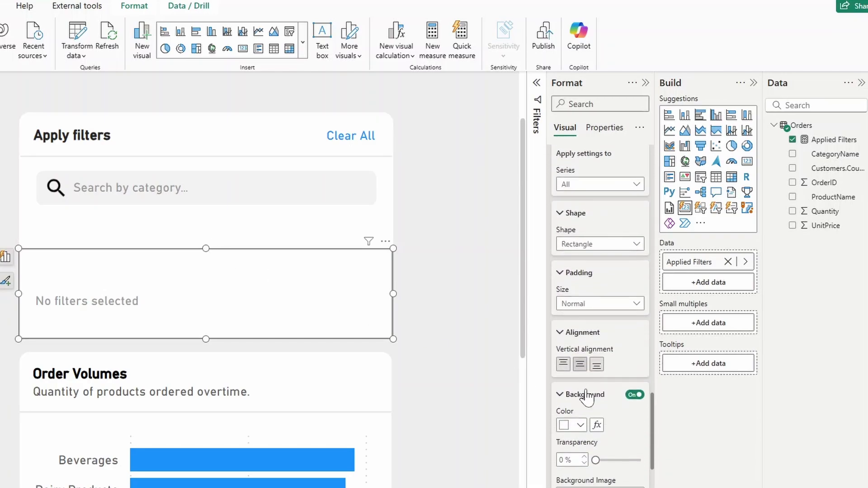
pyautogui.click(597, 306)
pyautogui.click(588, 347)
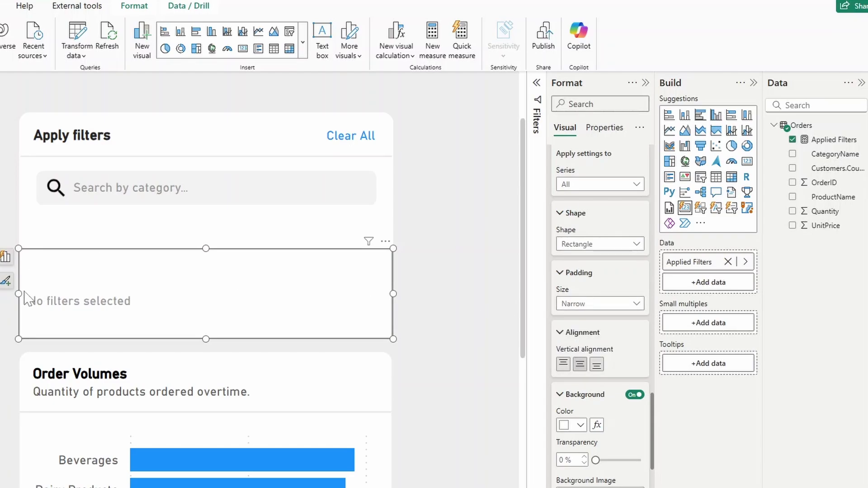
# Step: Narrow the card to fit inside the panel and turn off its background and border
pyautogui.moveTo(18, 294); pyautogui.dragTo(37, 300)
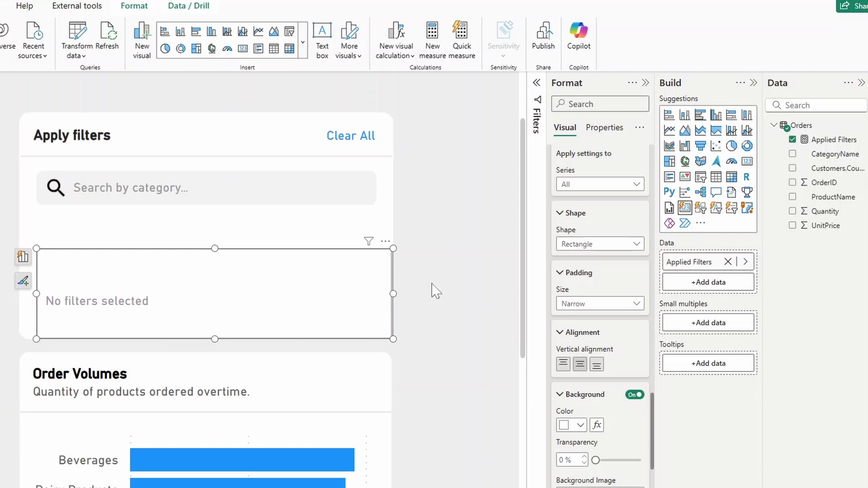
pyautogui.moveTo(394, 294); pyautogui.dragTo(378, 302)
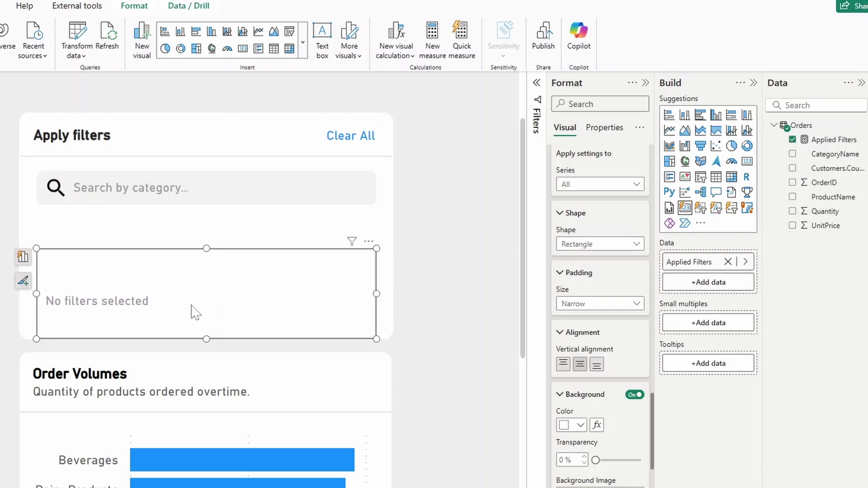
pyautogui.moveTo(206, 248); pyautogui.dragTo(207, 245)
pyautogui.scroll(-5, 617, 362)
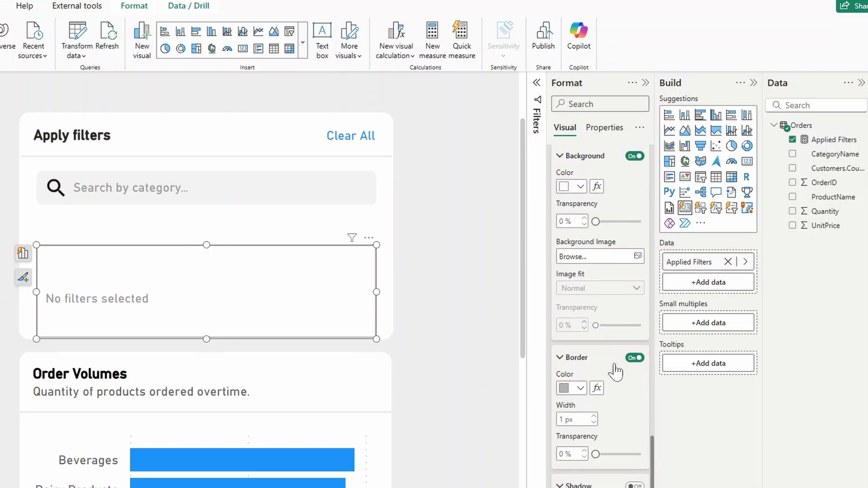
pyautogui.scroll(1, 634, 259)
pyautogui.click(635, 216)
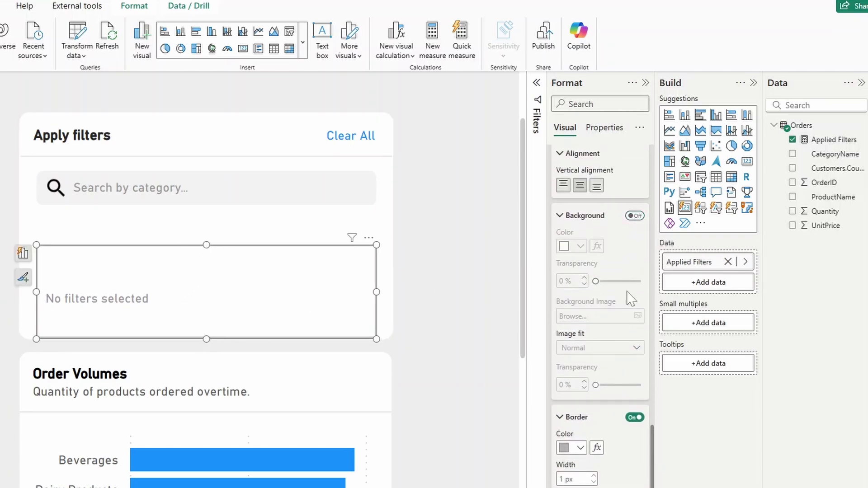
pyautogui.click(635, 418)
pyautogui.click(440, 292)
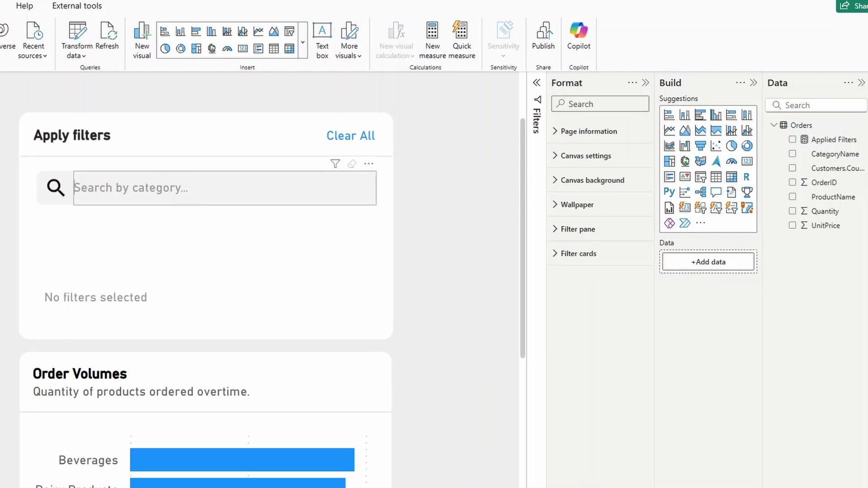
# Step: Search the category slicer for Beverages and Seafood so the card lists both categories
pyautogui.click(75, 188)
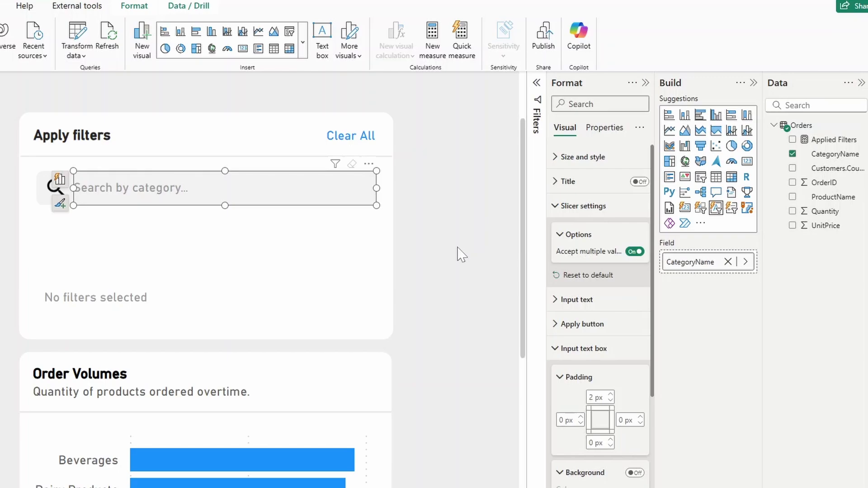
pyautogui.write('Beverages Seafood')
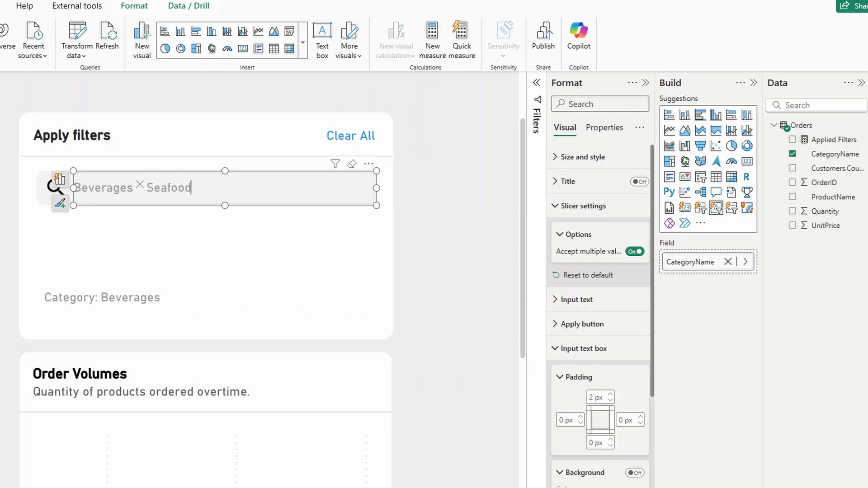
pyautogui.press('Return')
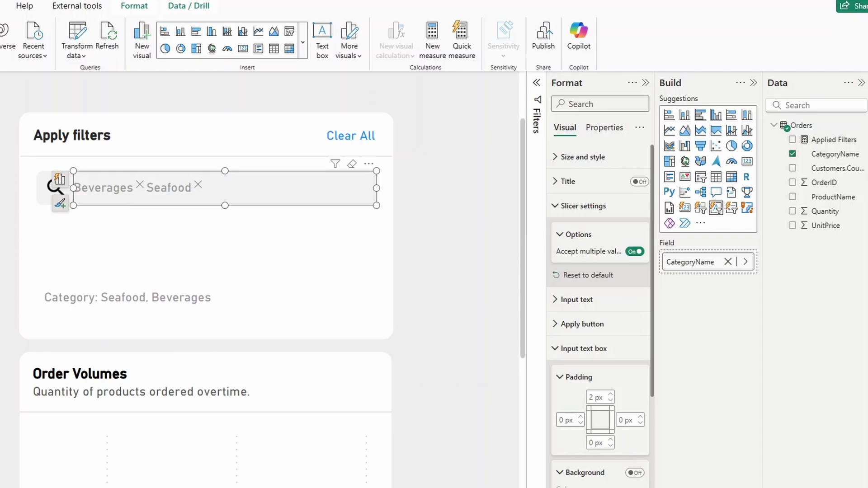
pyautogui.press('Escape')
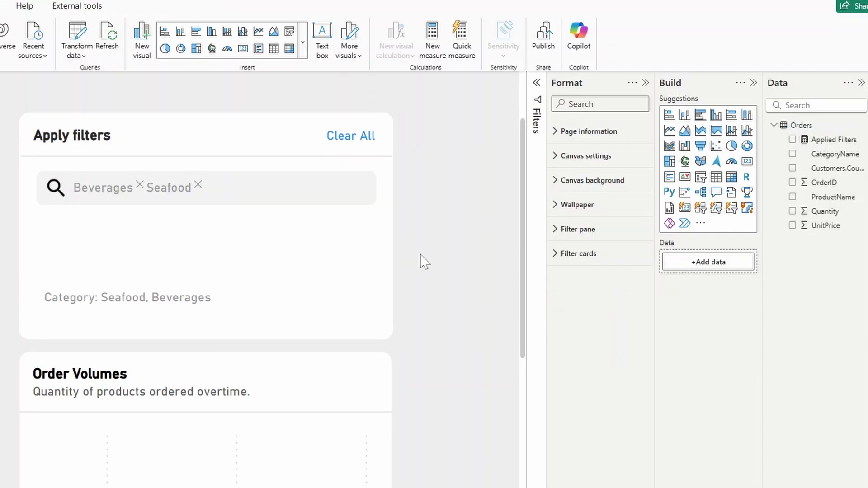
# Step: Select the Applied Filters card and scroll its format options to the value Text wrap setting
pyautogui.click(186, 279)
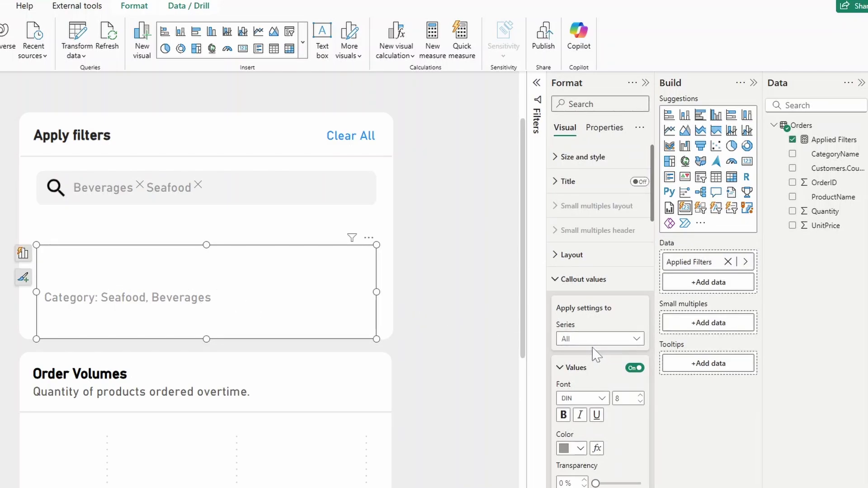
pyautogui.scroll(-4, 601, 344)
pyautogui.scroll(-1, 628, 326)
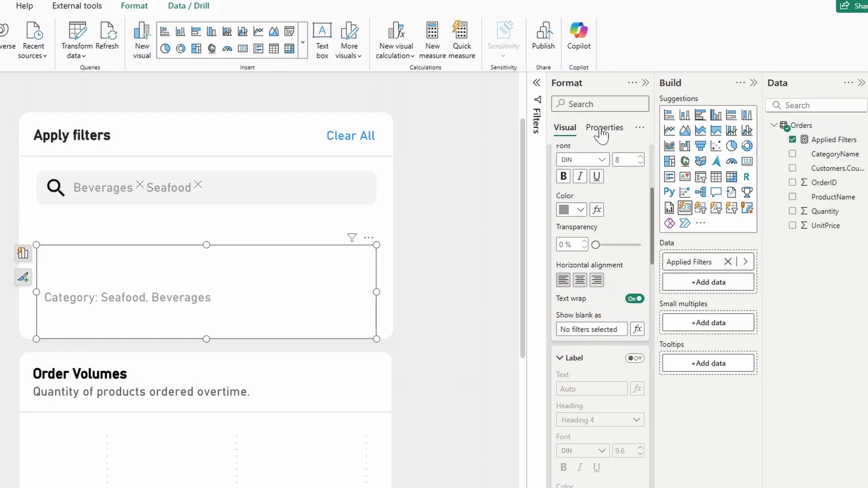
# Step: Turn off the header icons on the category search slicer
pyautogui.click(602, 130)
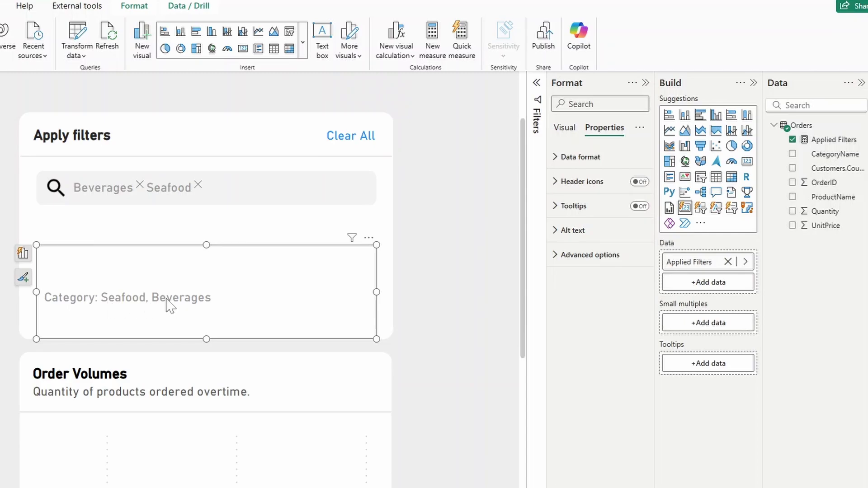
pyautogui.click(54, 201)
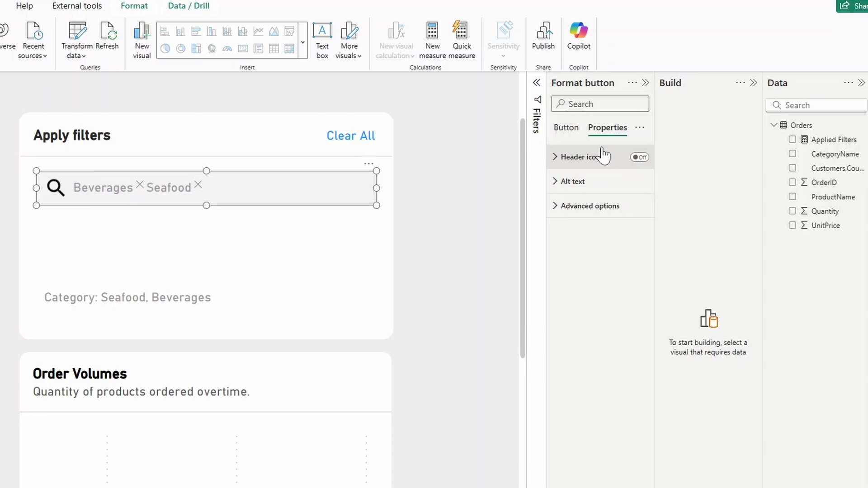
pyautogui.click(72, 199)
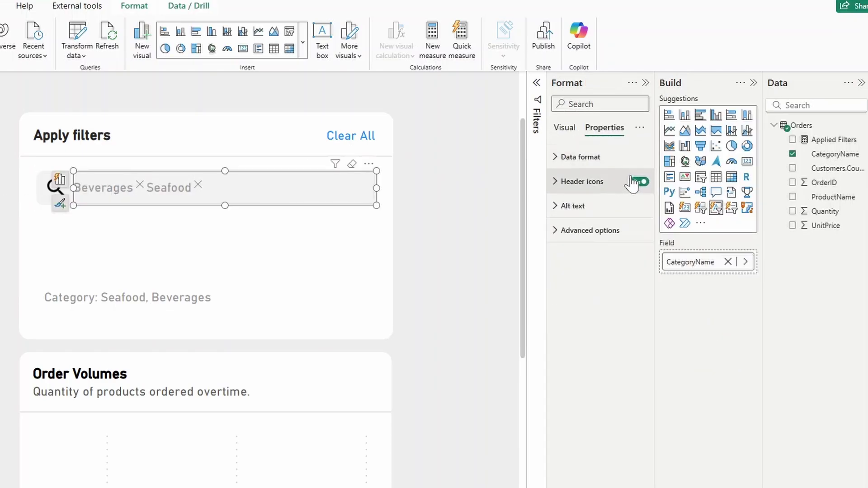
pyautogui.click(637, 182)
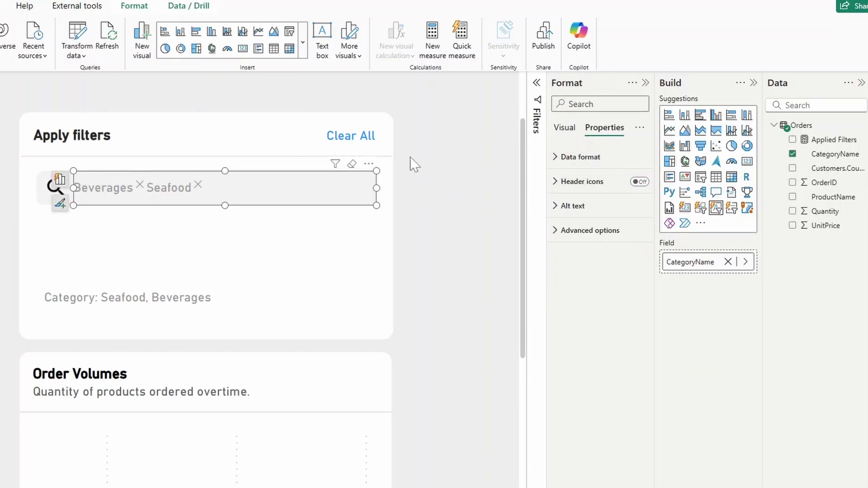
pyautogui.click(361, 131)
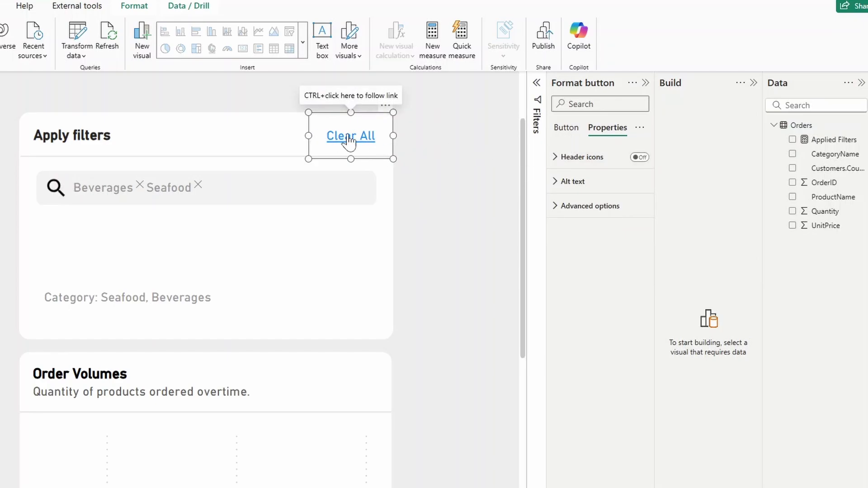
# Step: Give Clear All the tooltip 'Clears all filters applied on the page' and use it to clear both categories
pyautogui.click(565, 126)
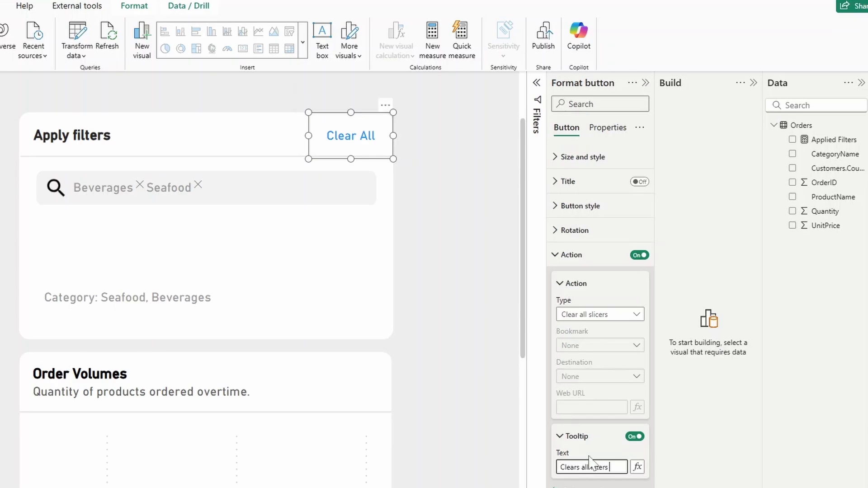
pyautogui.write('pplied on the page')
pyautogui.click(457, 248)
pyautogui.keyDown('ctrl'); pyautogui.click(347, 138); pyautogui.keyUp('ctrl')
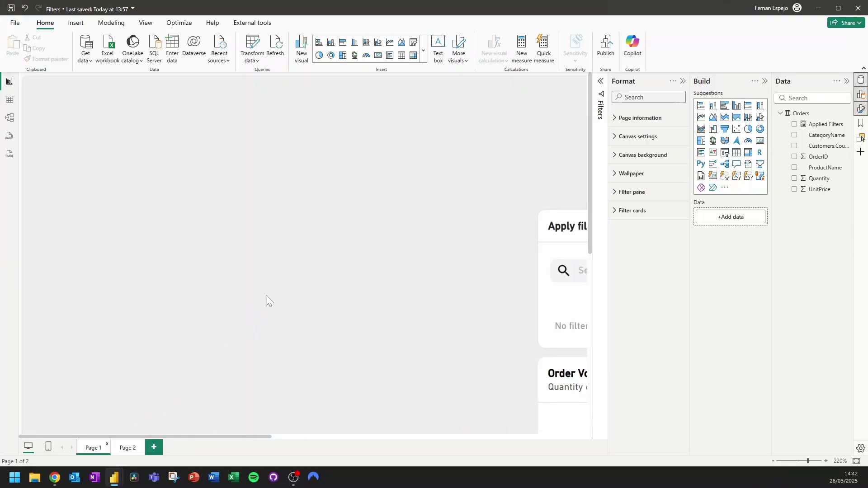
# Step: Select the Apply filters group and switch to the Tickets Filter report window
pyautogui.scroll(-3, 266, 295)
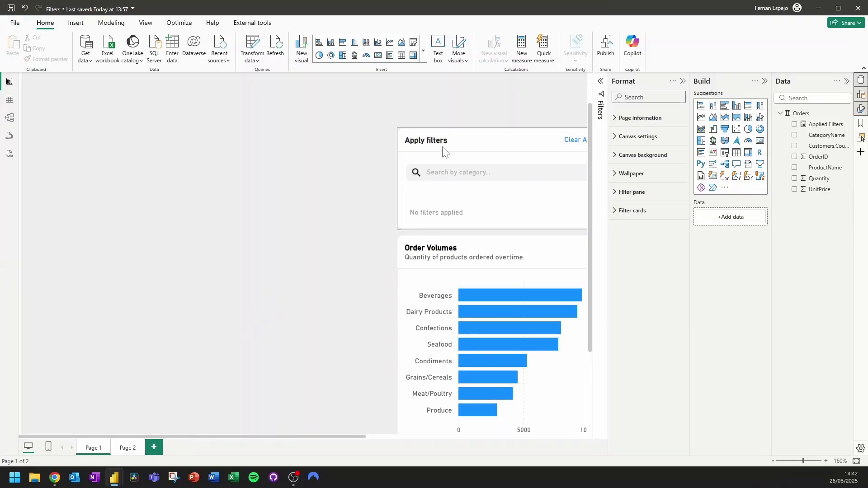
pyautogui.click(445, 151)
pyautogui.moveTo(240, 436); pyautogui.dragTo(343, 436)
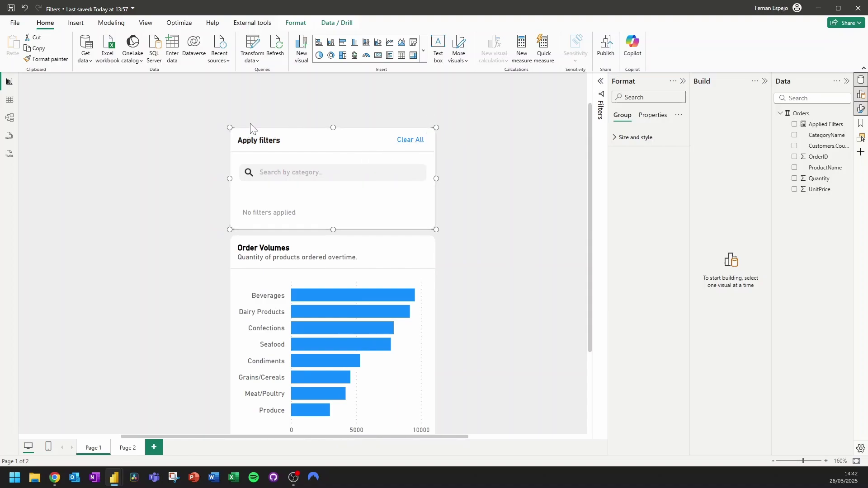
pyautogui.click(320, 118)
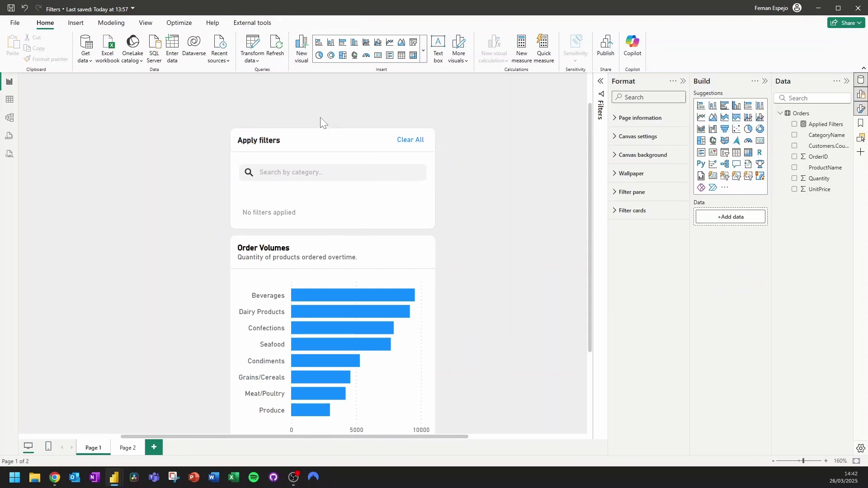
pyautogui.click(315, 141)
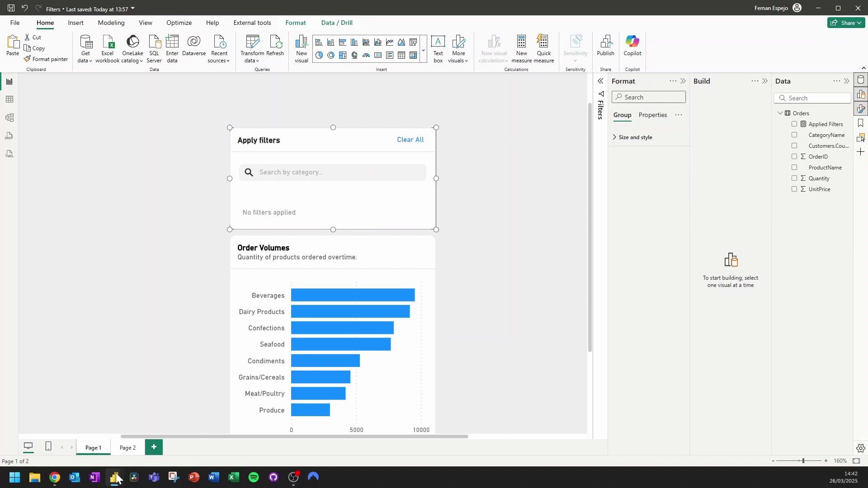
pyautogui.moveTo(116, 478)
pyautogui.click(158, 437)
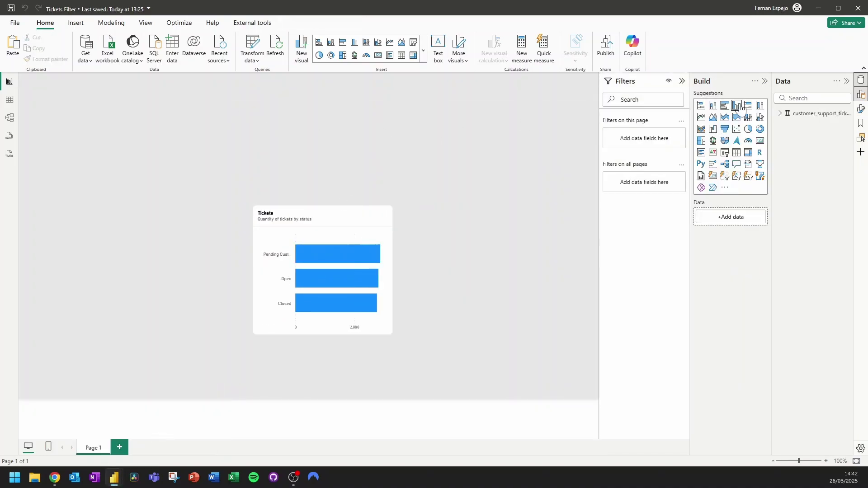
# Step: Expand the customer_support_tickets fields and paste the Apply filters panel onto the canvas
pyautogui.click(780, 113)
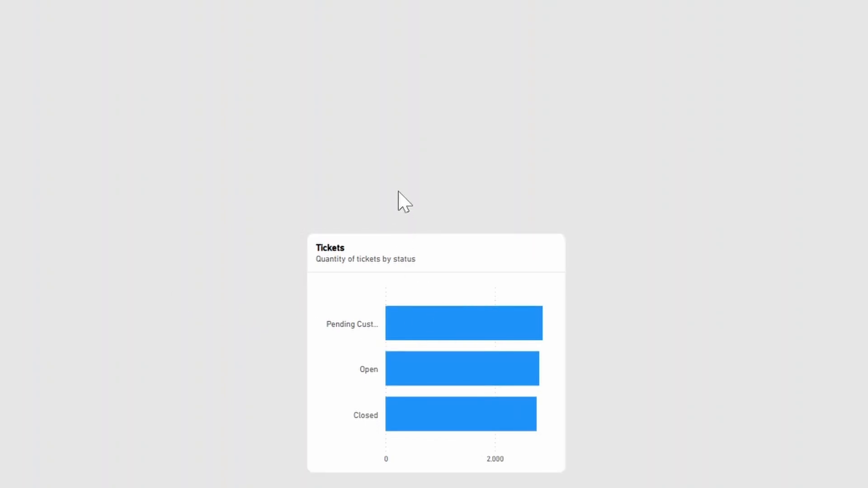
pyautogui.hotkey('ctrl', 'v')
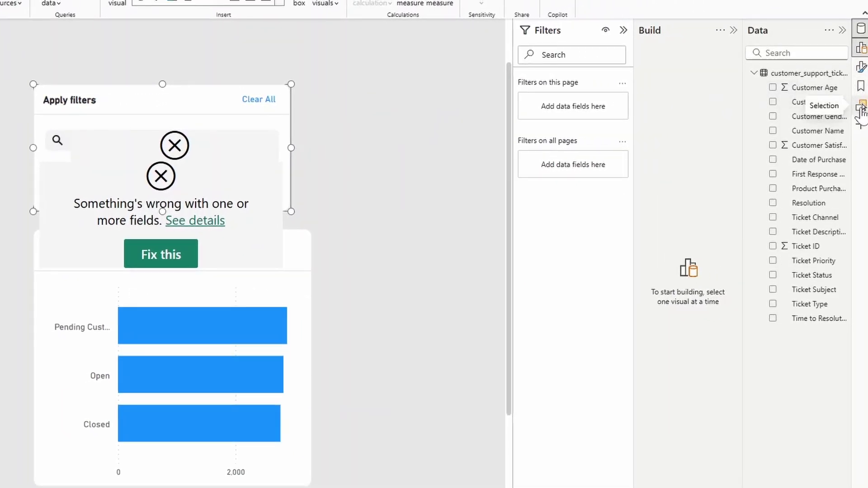
# Step: Select the pasted Search Slicer from the Selection pane and set its field to Ticket Status
pyautogui.click(862, 107)
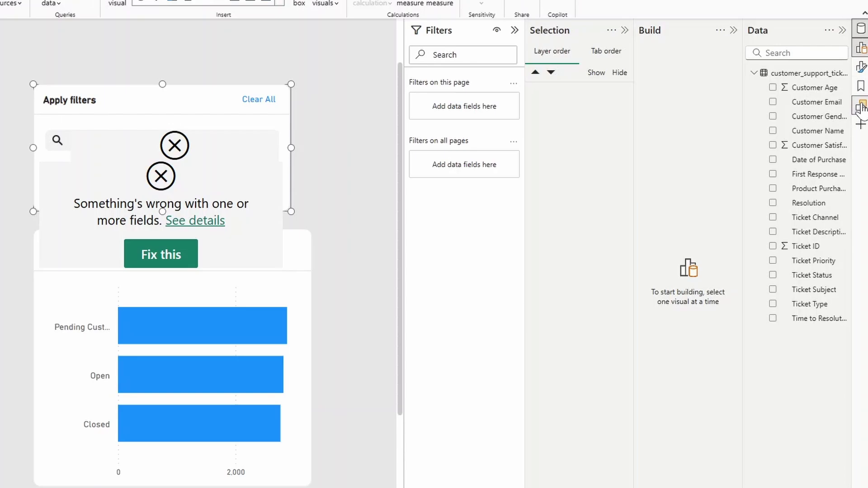
pyautogui.click(533, 92)
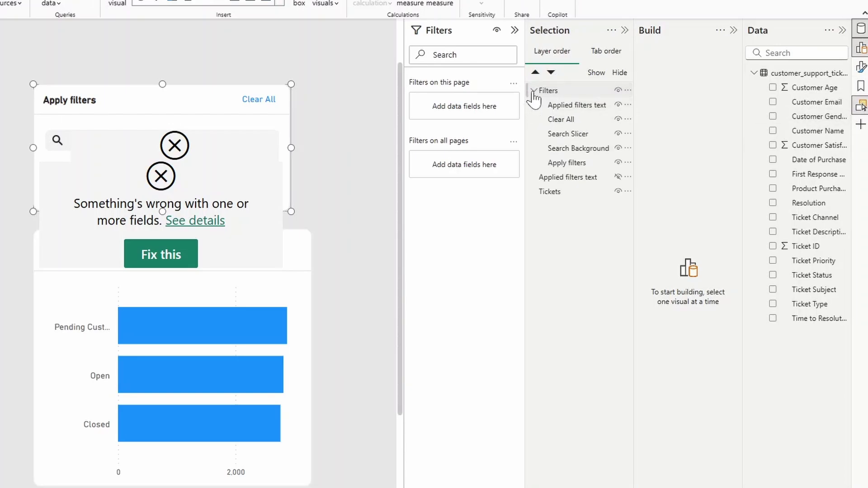
pyautogui.click(579, 104)
pyautogui.click(577, 135)
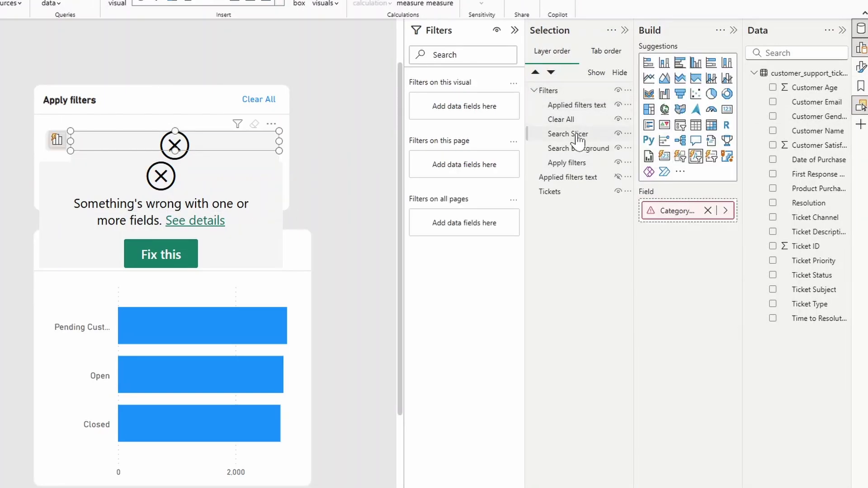
pyautogui.moveTo(680, 218)
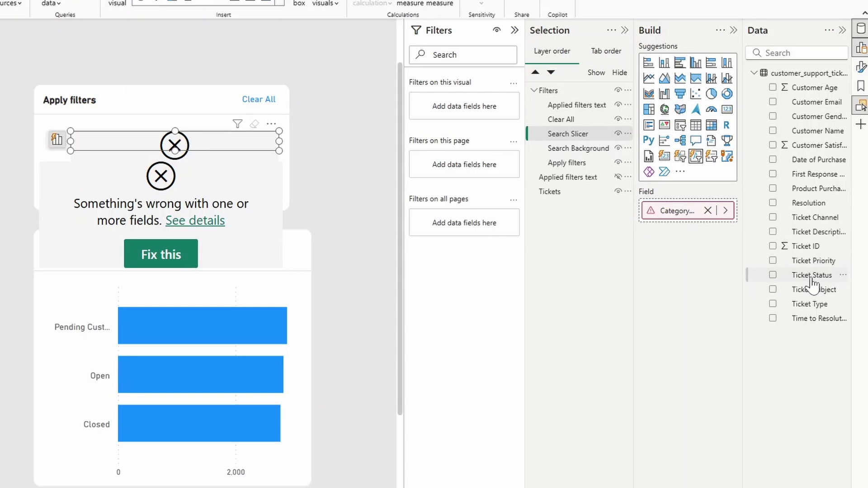
pyautogui.moveTo(811, 281); pyautogui.dragTo(686, 220)
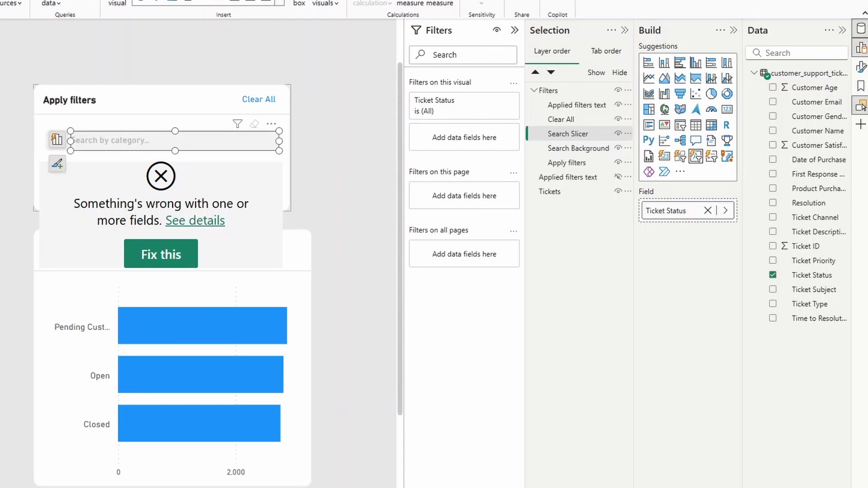
# Step: Change the search slicer's placeholder text to 'Search by status...'
pyautogui.click(861, 66)
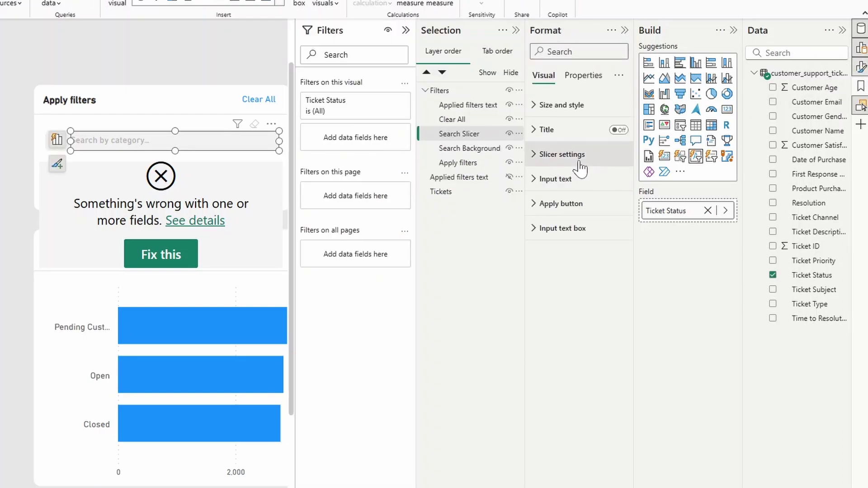
pyautogui.click(583, 179)
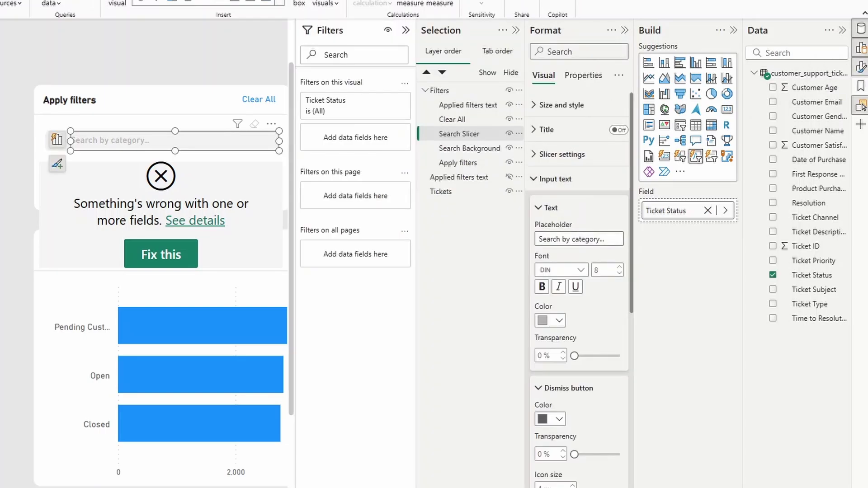
pyautogui.doubleClick(585, 240)
pyautogui.write('status')
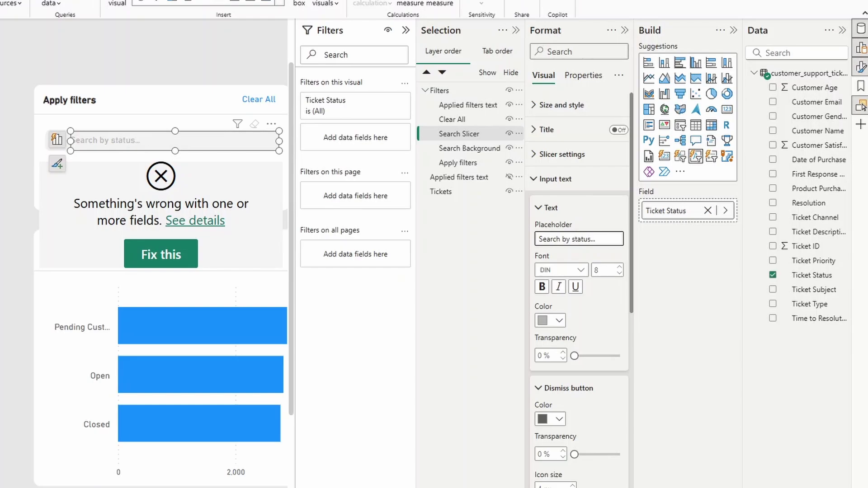
pyautogui.click(406, 31)
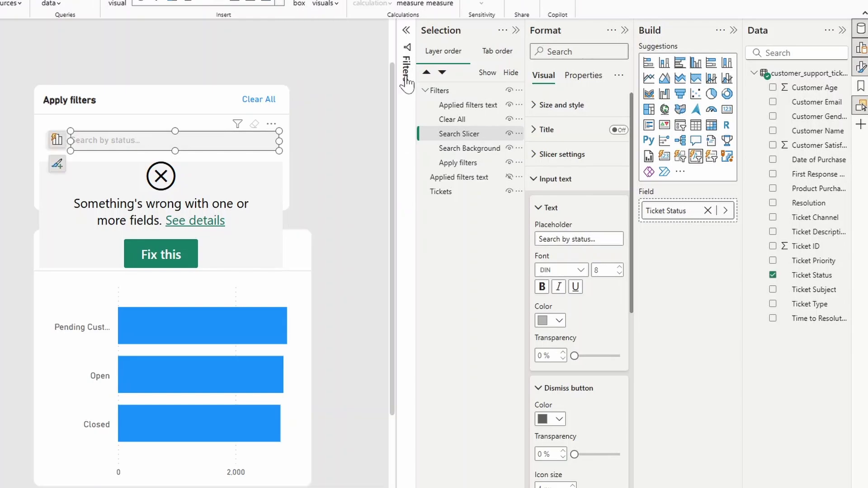
# Step: Toggle the broken Applied filters text visual's visibility off and back on
pyautogui.click(473, 110)
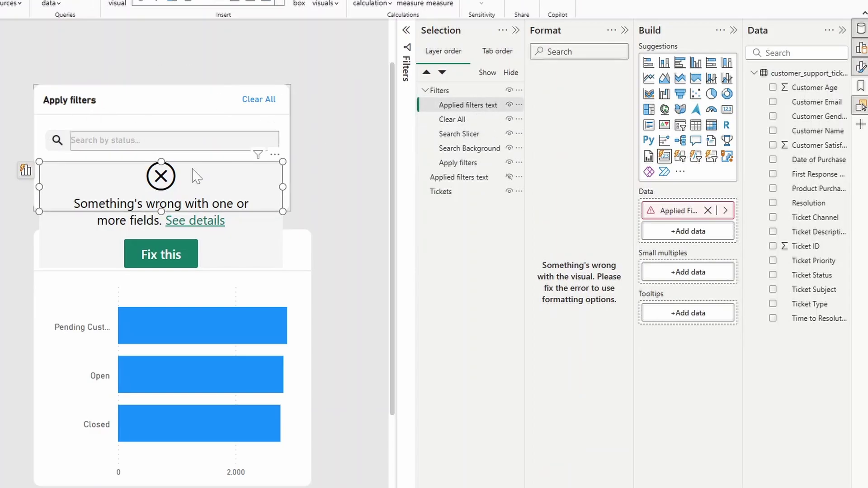
pyautogui.click(509, 104)
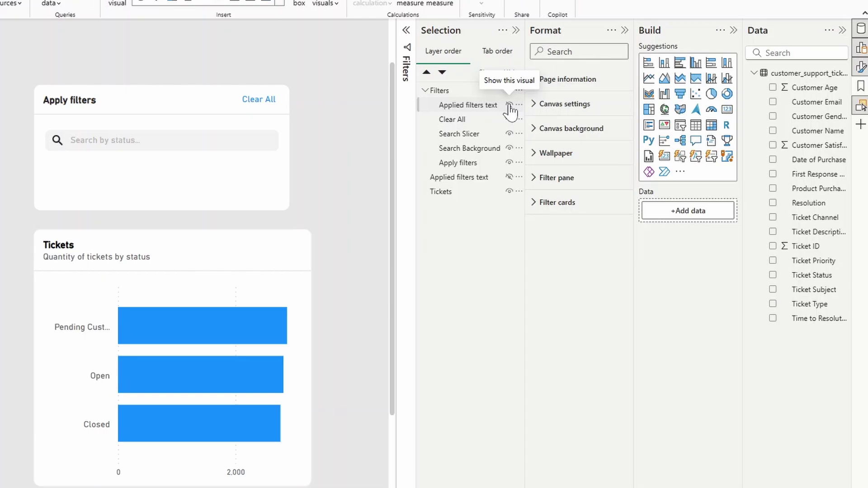
pyautogui.click(509, 105)
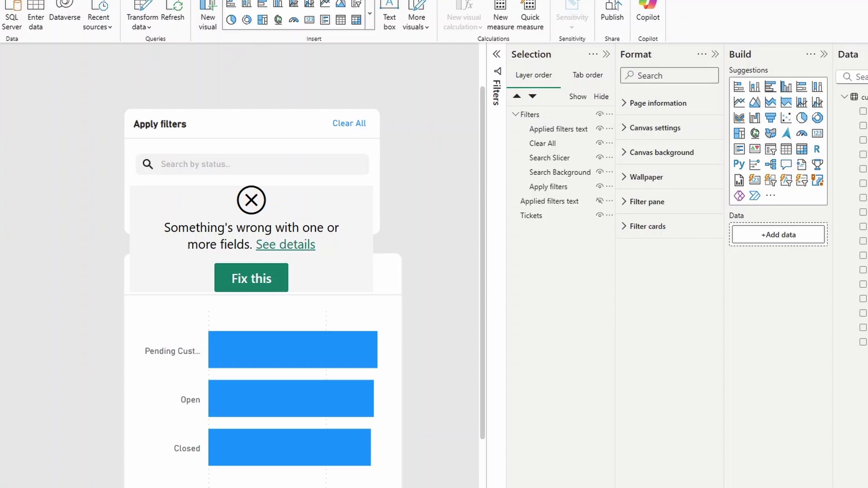
# Step: Use DAX Studio to generate a DumpFilters measure for customer_support_tickets and copy all its DAX
pyautogui.click(141, 0)
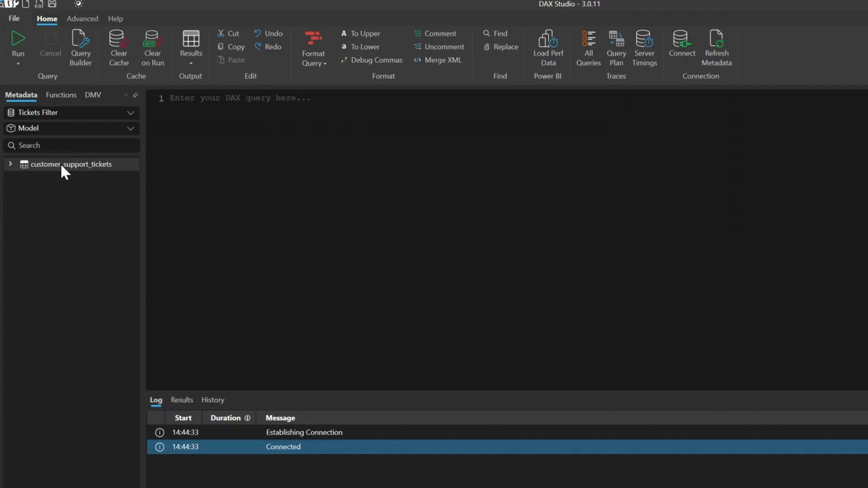
pyautogui.moveTo(60, 165)
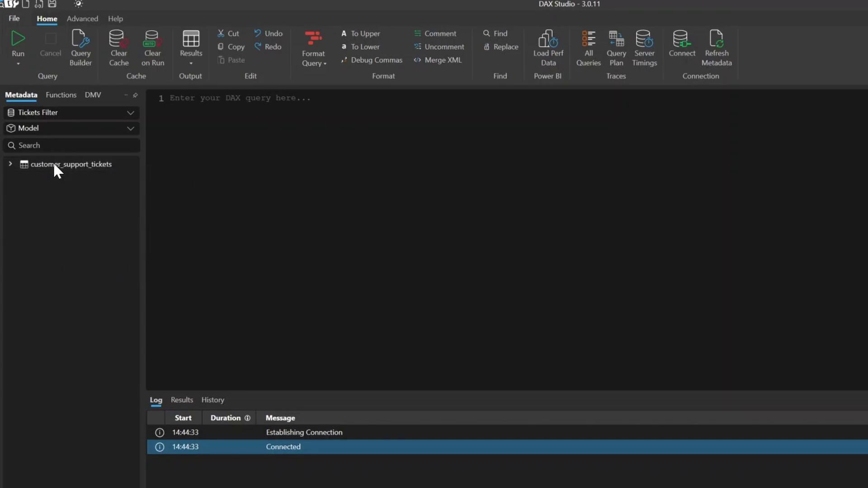
pyautogui.rightClick(54, 165)
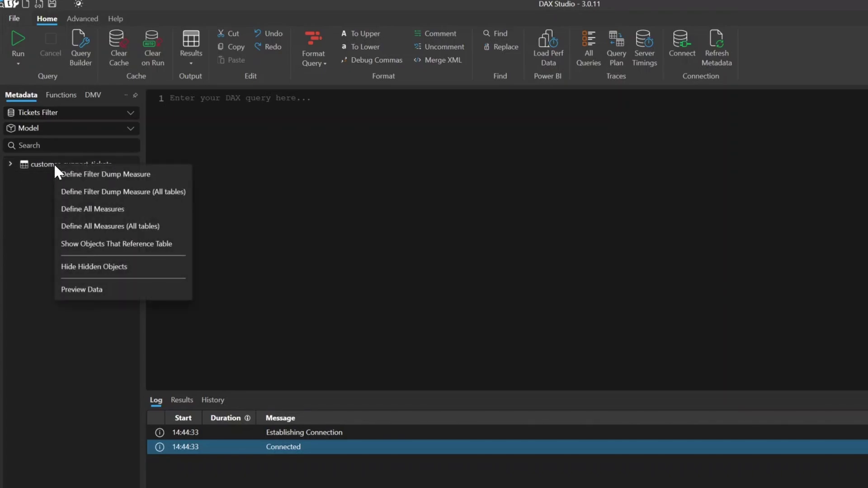
pyautogui.click(97, 174)
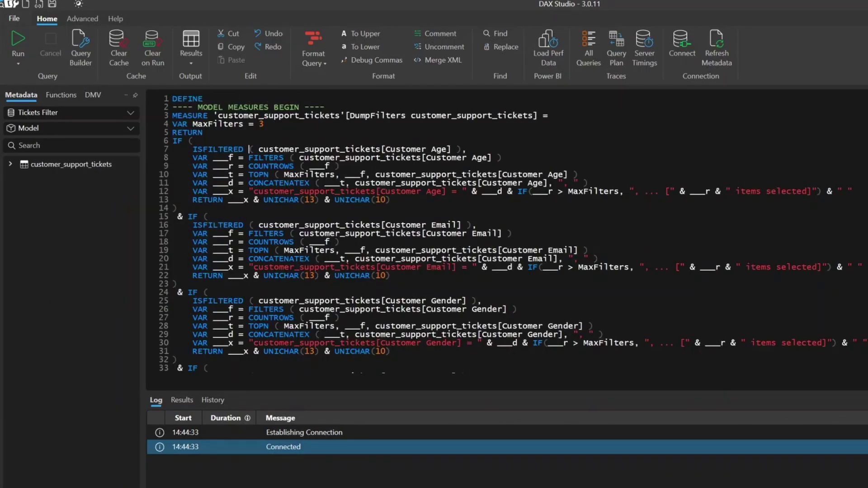
pyautogui.hotkey('ctrl', 'a')
pyautogui.hotkey('ctrl', 'c')
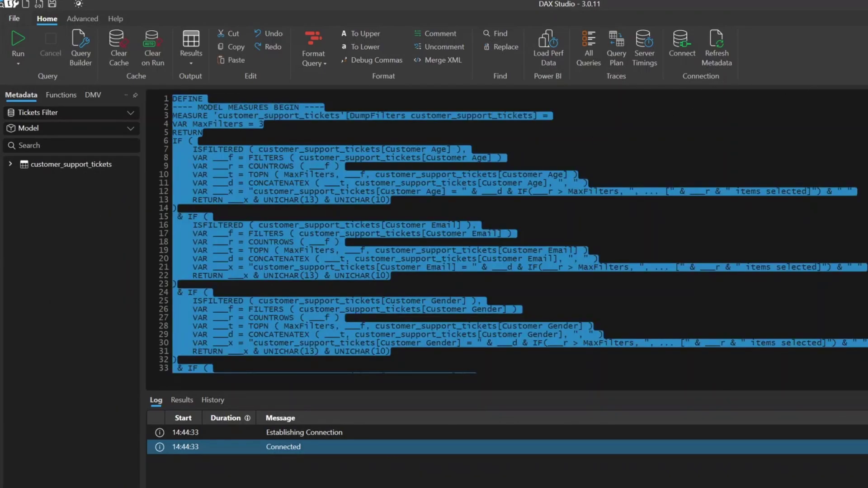
pyautogui.hotkey('alt', 'F4')
# Step: Create a new measure 'Applied Filters =' and paste the copied DAX Studio code into it
pyautogui.click(592, 358)
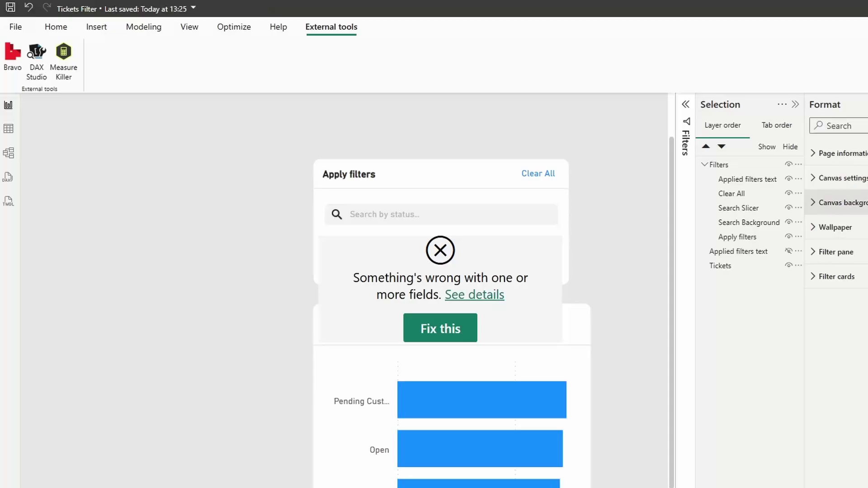
pyautogui.click(556, 175)
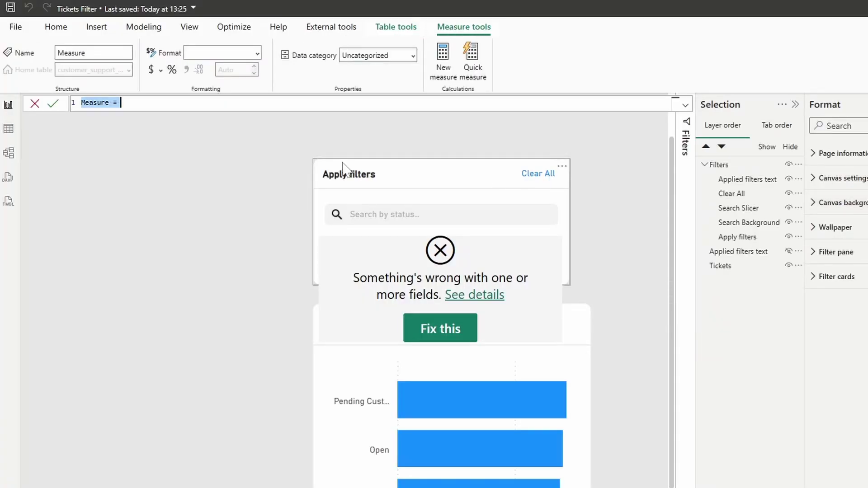
pyautogui.write('Applied Filters')
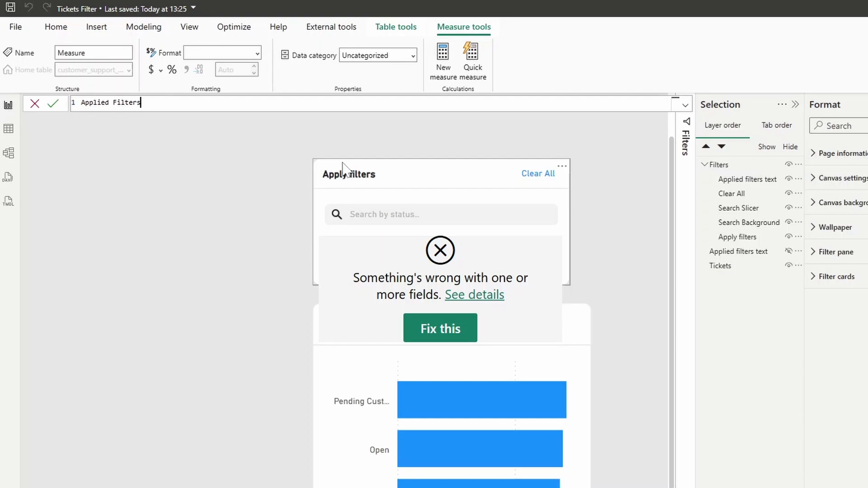
pyautogui.write(' =')
pyautogui.hotkey('shift', 'Return')
pyautogui.hotkey('ctrl', 'v')
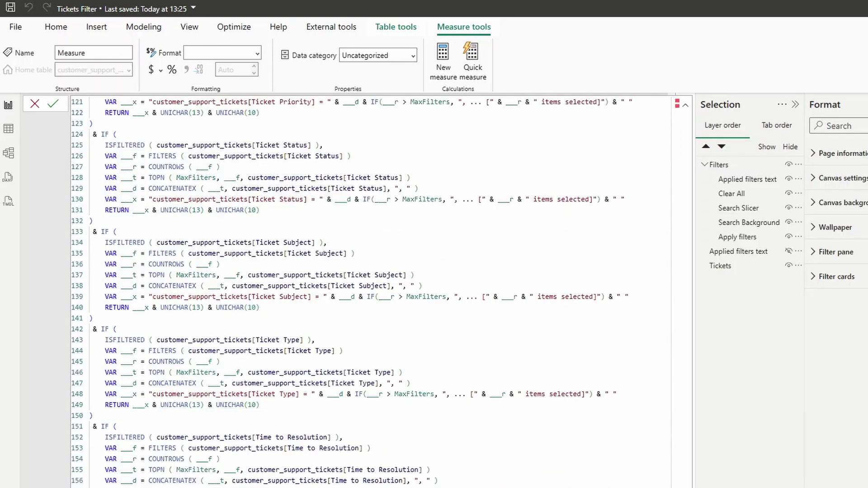
# Step: Delete the leftover DEFINE query header lines from the pasted code
pyautogui.scroll(20, 203, 437)
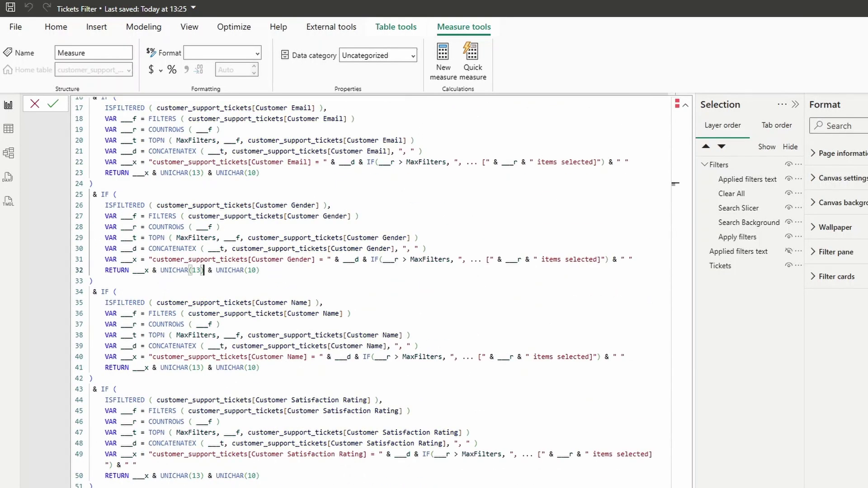
pyautogui.moveTo(385, 135); pyautogui.dragTo(90, 113)
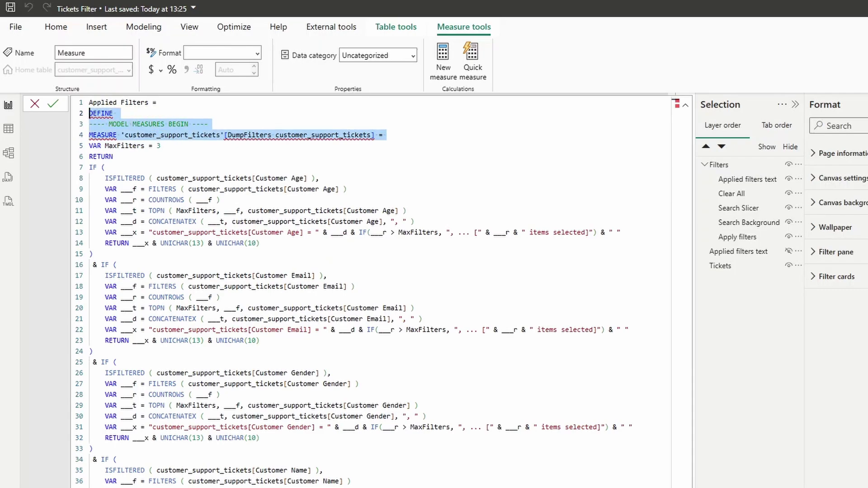
pyautogui.press('BackSpace')
pyautogui.press('BackSpace')
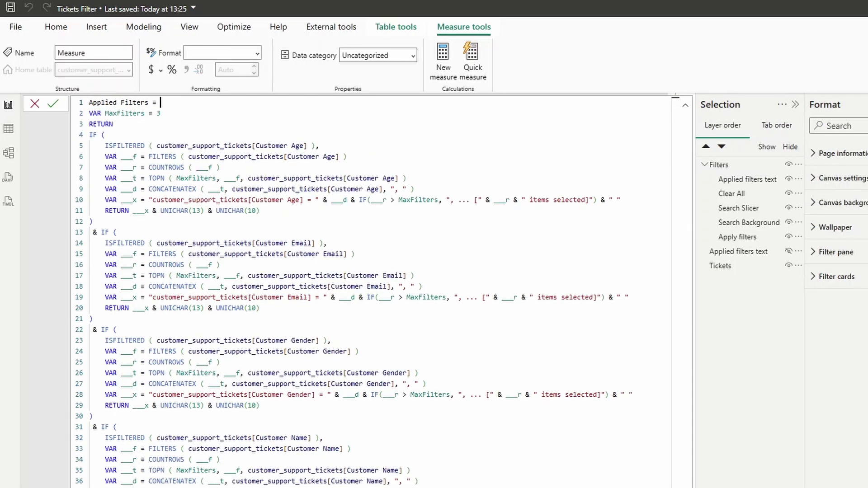
pyautogui.moveTo(89, 113); pyautogui.dragTo(160, 113)
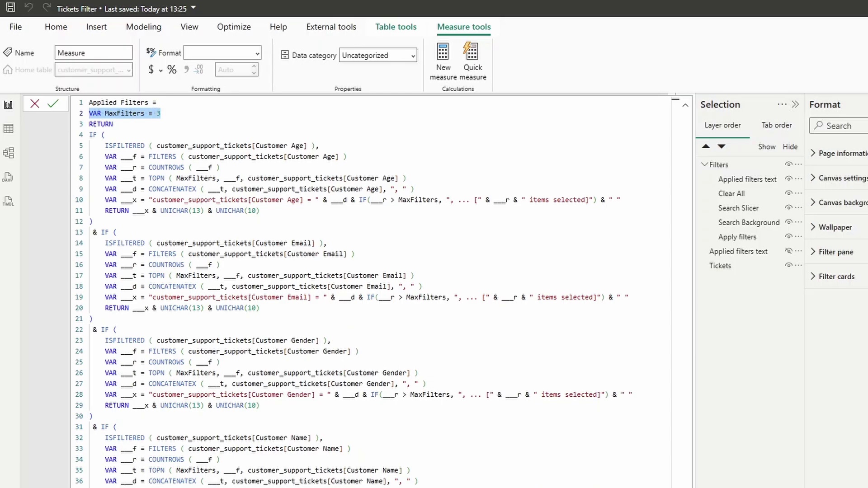
pyautogui.scroll(-6, 160, 113)
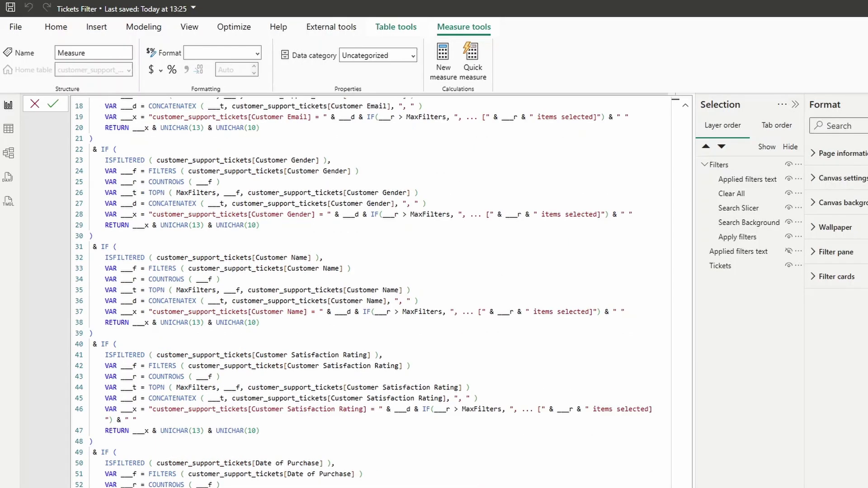
pyautogui.scroll(-7, 361, 292)
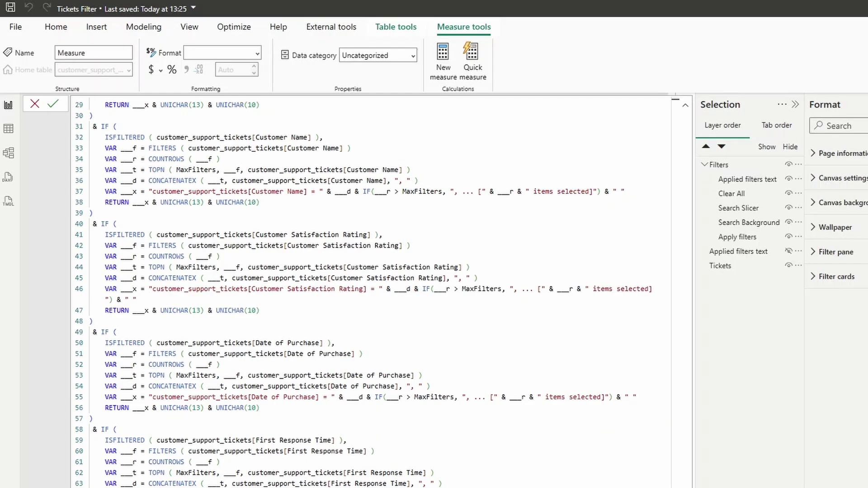
pyautogui.scroll(-9, 361, 293)
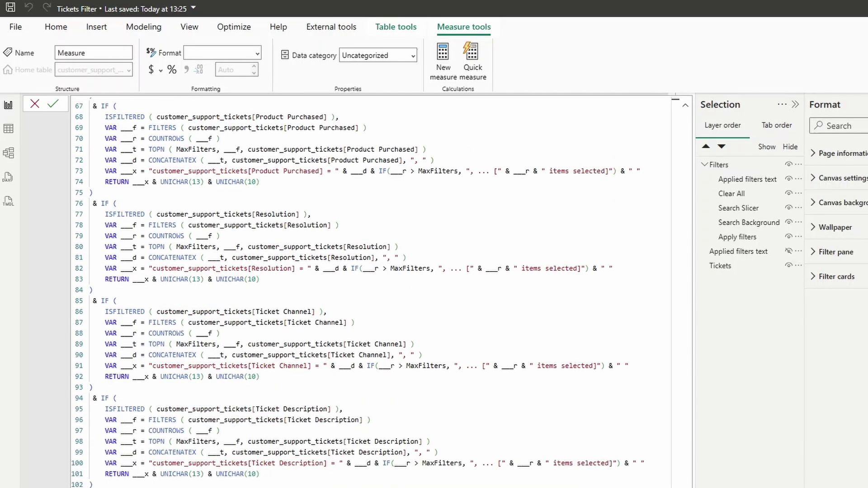
pyautogui.scroll(-12, 362, 292)
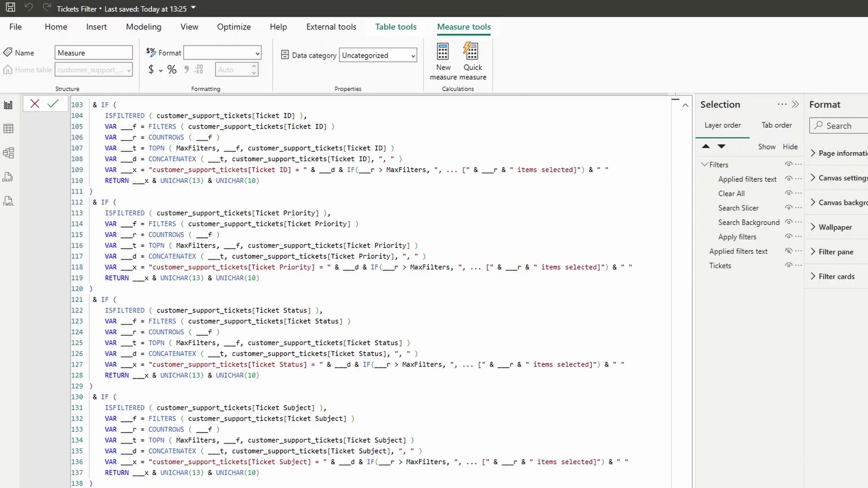
# Step: Keep only the Ticket Status IF block after RETURN, removing the other column blocks
pyautogui.moveTo(93, 387); pyautogui.dragTo(104, 299)
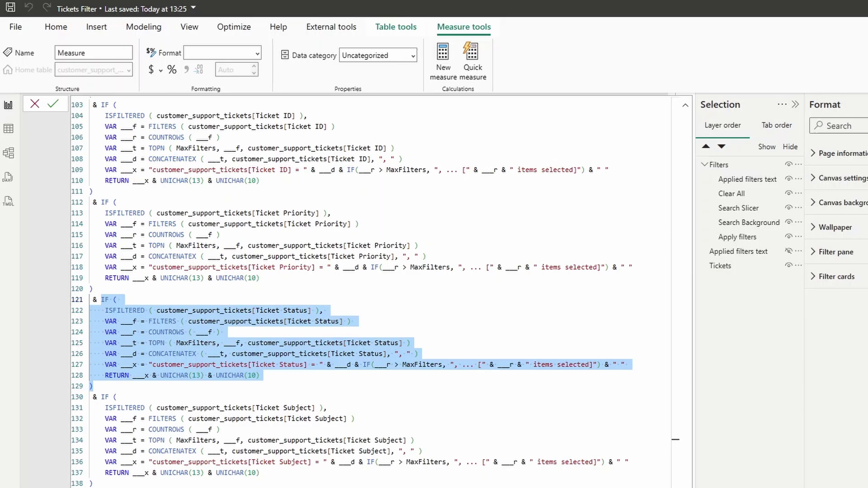
pyautogui.press('Delete')
pyautogui.scroll(-2, 362, 292)
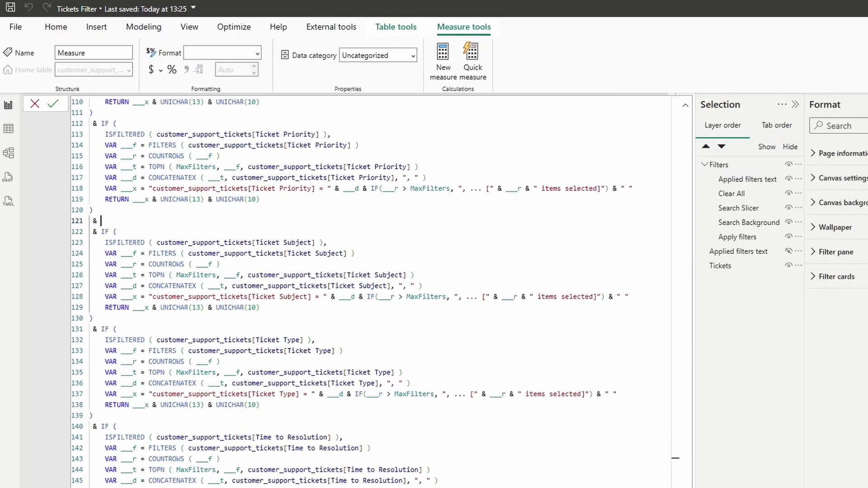
pyautogui.moveTo(438, 480); pyautogui.dragTo(216, 333)
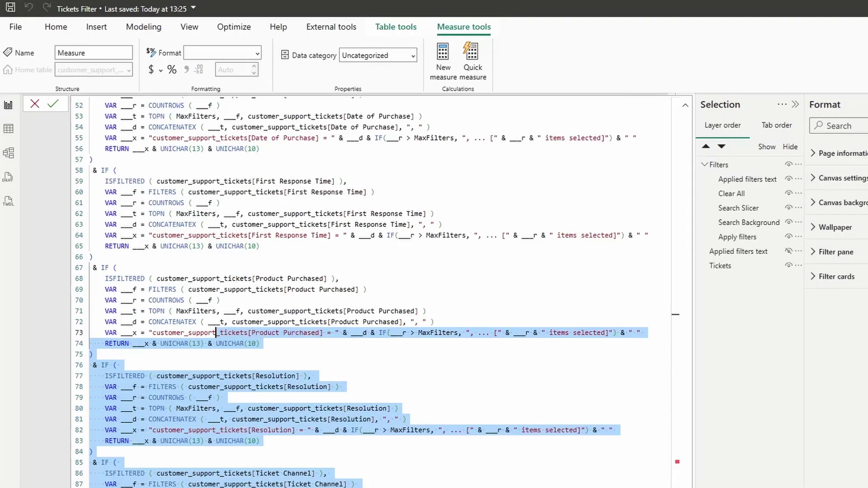
pyautogui.click(216, 333)
pyautogui.scroll(15, 216, 333)
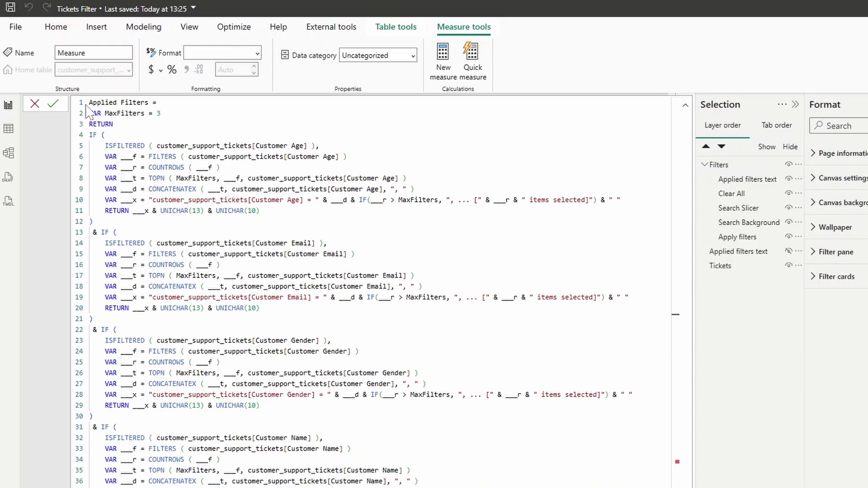
pyautogui.keyDown('shift'); pyautogui.click(113, 124); pyautogui.keyUp('shift')
pyautogui.press('Return')
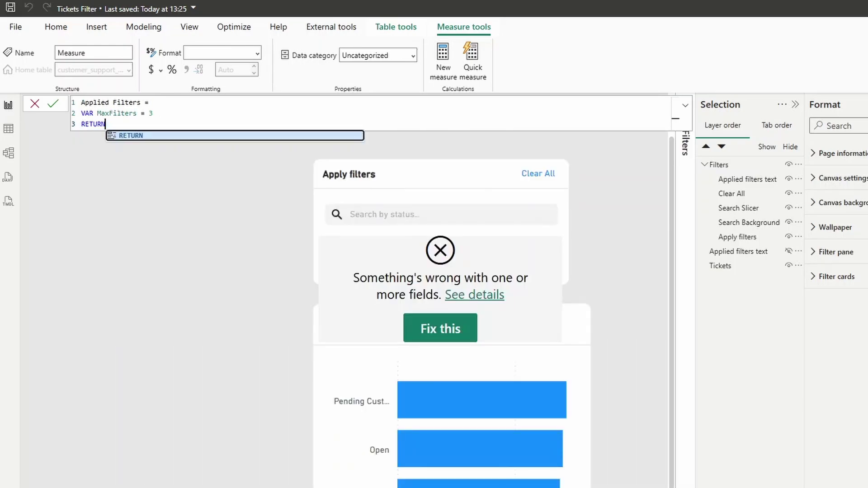
pyautogui.hotkey('ctrl', 'v')
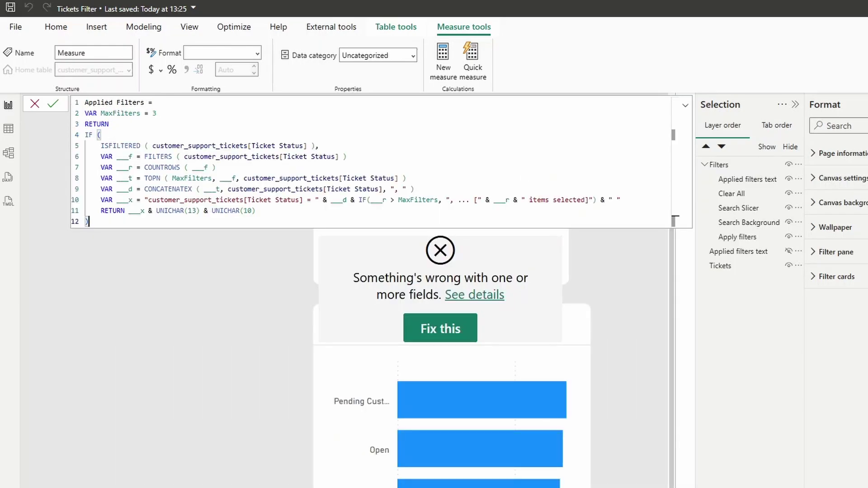
# Step: Relabel the Ticket Status block 'Applied filters:' and commit the Applied Filters measure
pyautogui.moveTo(301, 199); pyautogui.dragTo(249, 199)
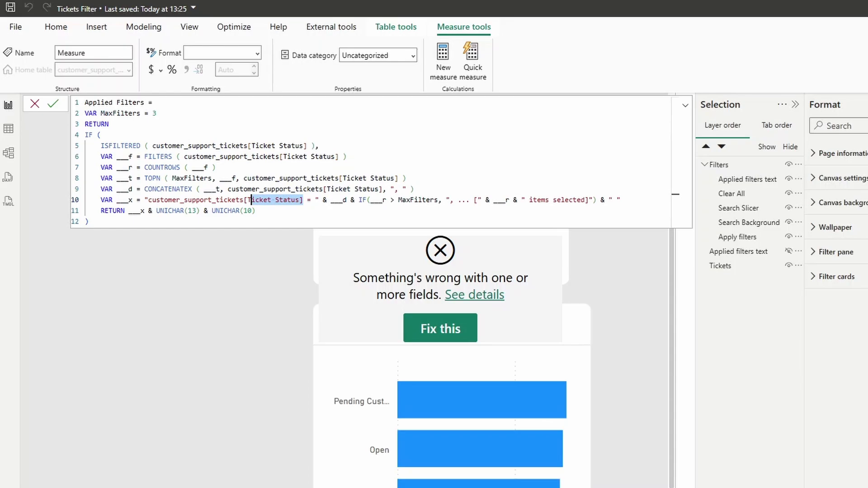
pyautogui.moveTo(311, 200); pyautogui.dragTo(151, 200)
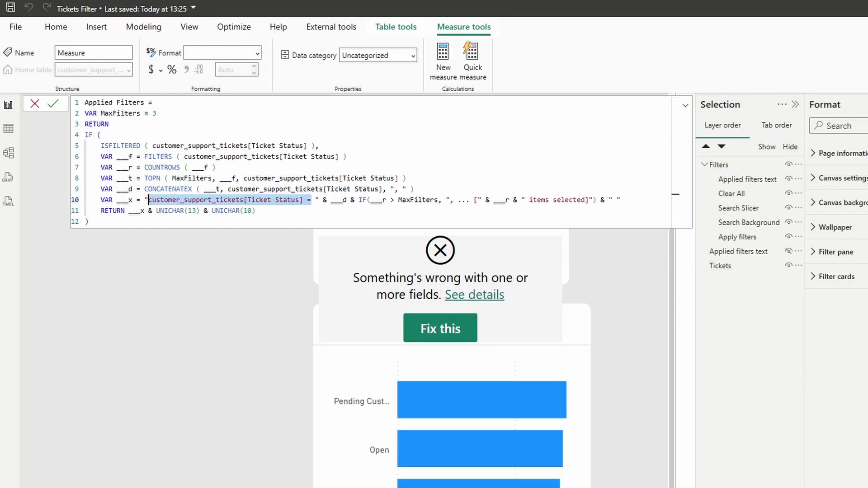
pyautogui.write('Status')
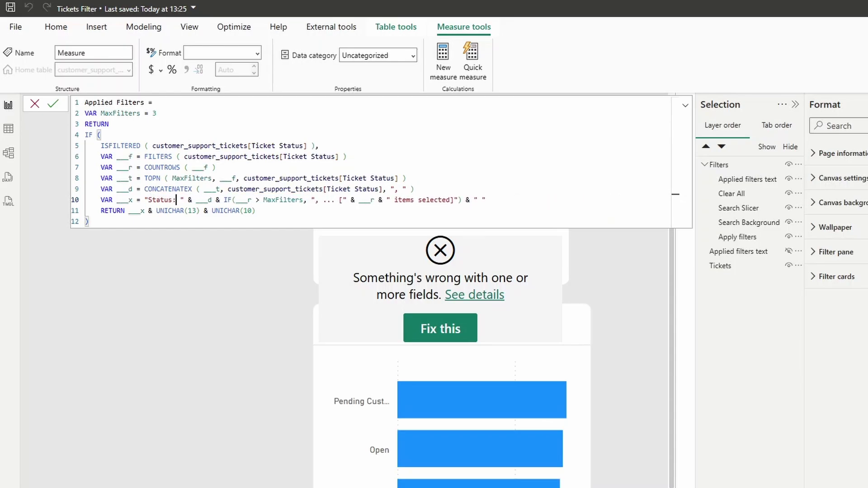
pyautogui.press('BackSpace')
pyautogui.press('BackSpace')
pyautogui.press('BackSpace')
pyautogui.press('BackSpace')
pyautogui.press('BackSpace')
pyautogui.press('BackSpace')
pyautogui.write('Appli')
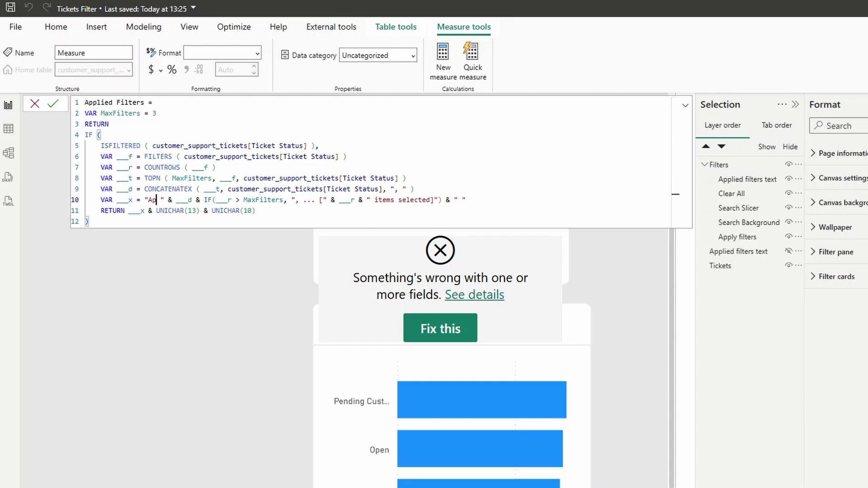
pyautogui.write('ed filter')
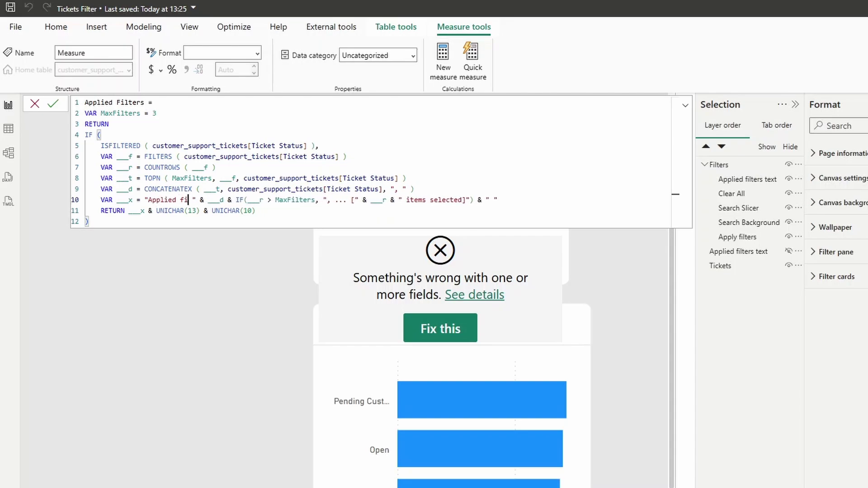
pyautogui.write('s:')
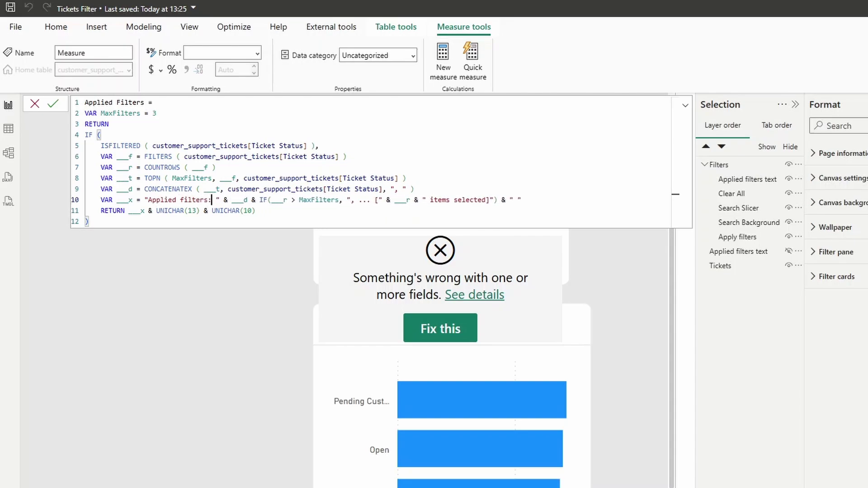
pyautogui.press('Return')
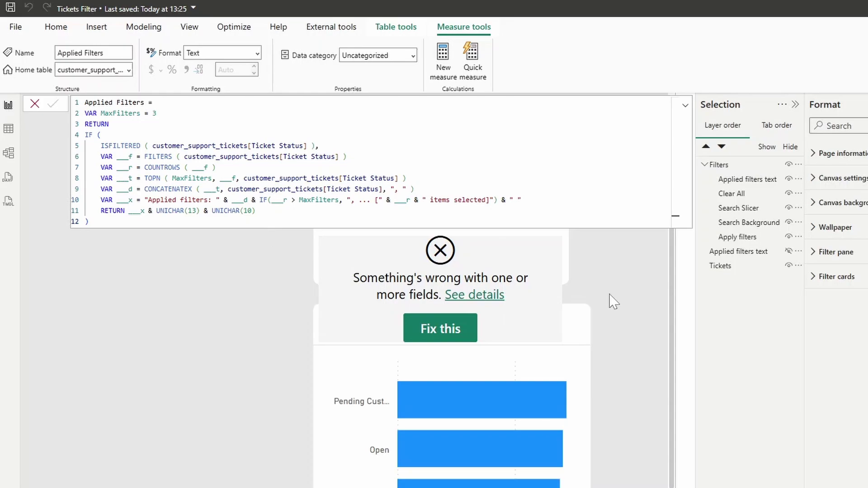
pyautogui.click(613, 301)
# Step: Put the Applied Filters measure in the text visual and remove its broken old field
pyautogui.click(753, 180)
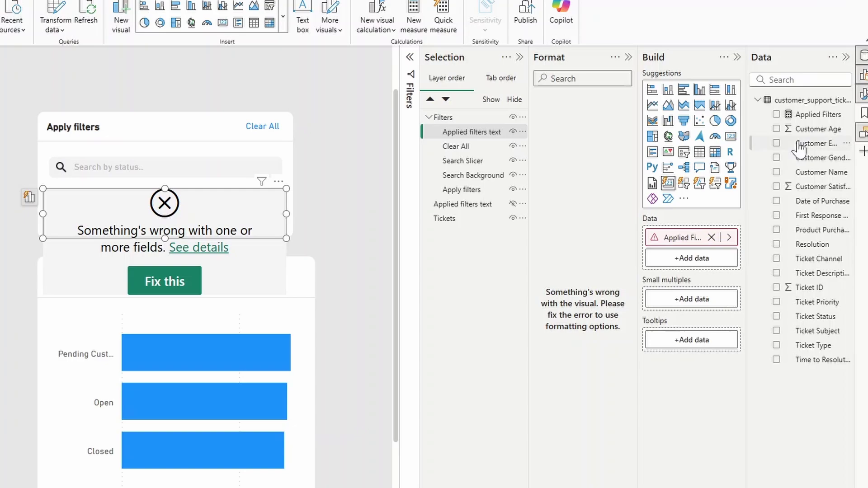
pyautogui.moveTo(814, 114); pyautogui.dragTo(704, 258)
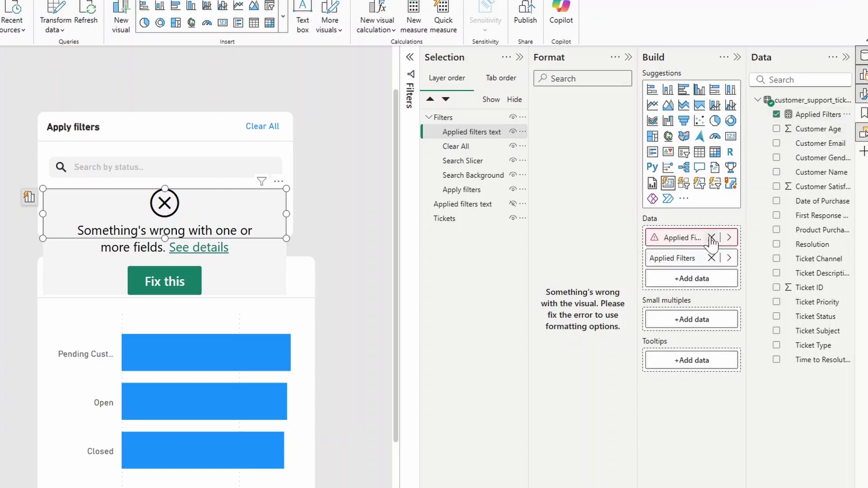
pyautogui.click(711, 238)
pyautogui.click(7, 174)
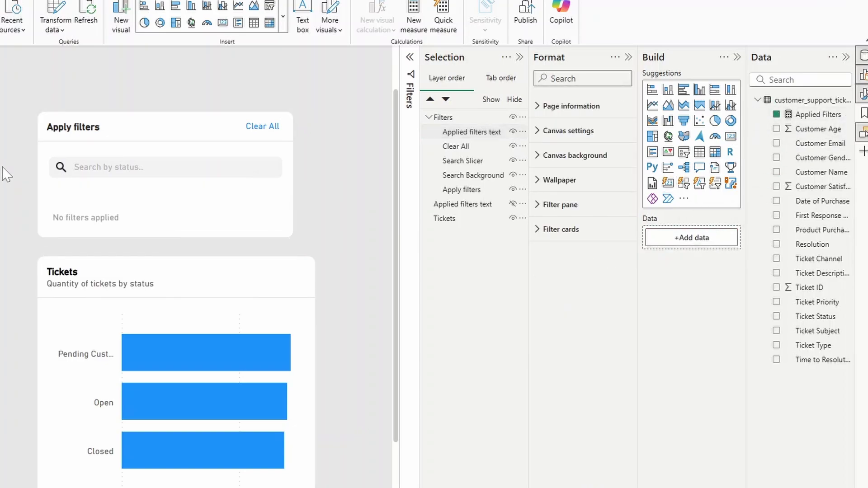
# Step: Filter the status search slicer to Open and Closed tickets
pyautogui.click(135, 167)
pyautogui.click(136, 167)
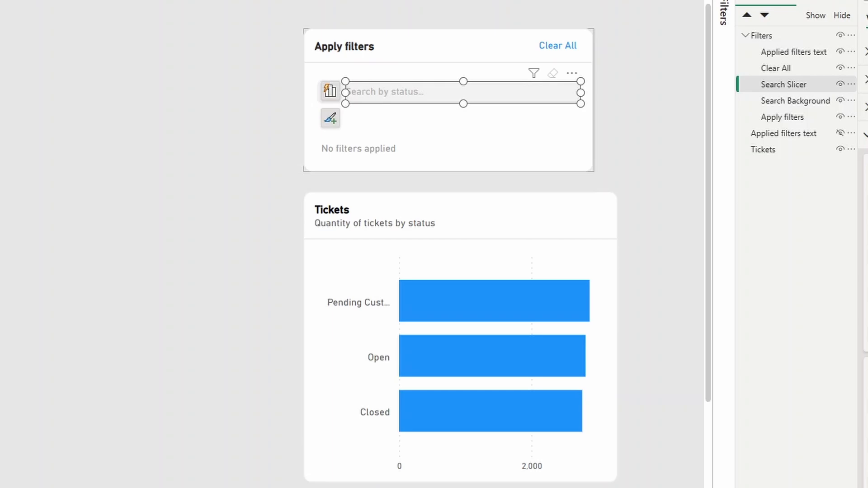
pyautogui.click(350, 91)
pyautogui.press('Return')
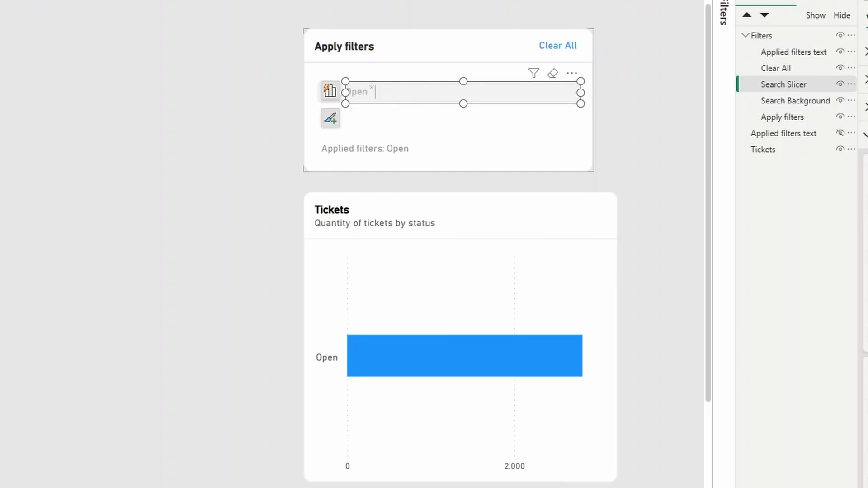
pyautogui.write('closed')
pyautogui.press('Return')
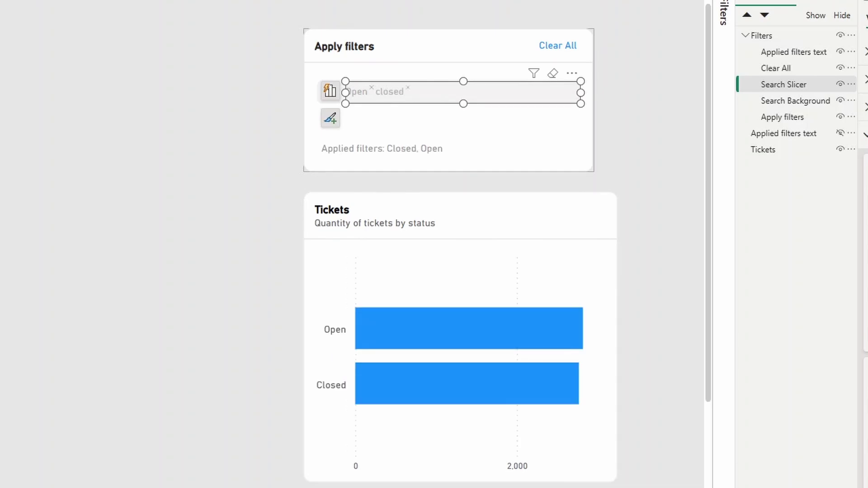
pyautogui.click(602, 186)
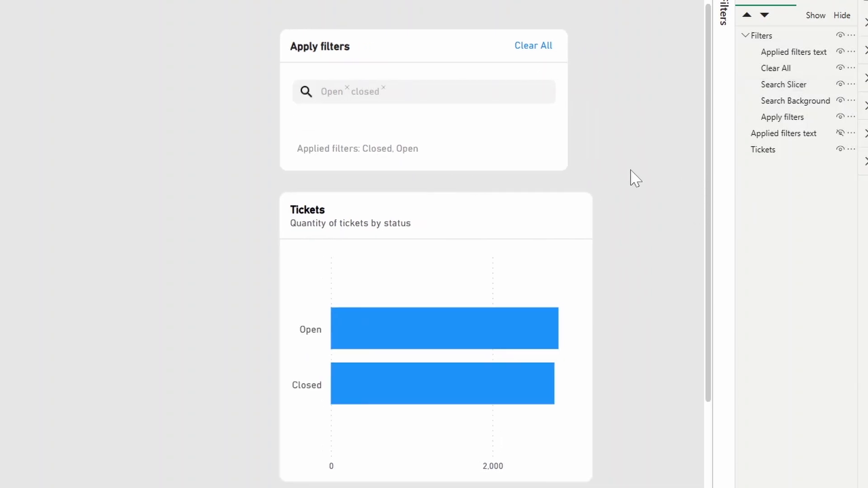